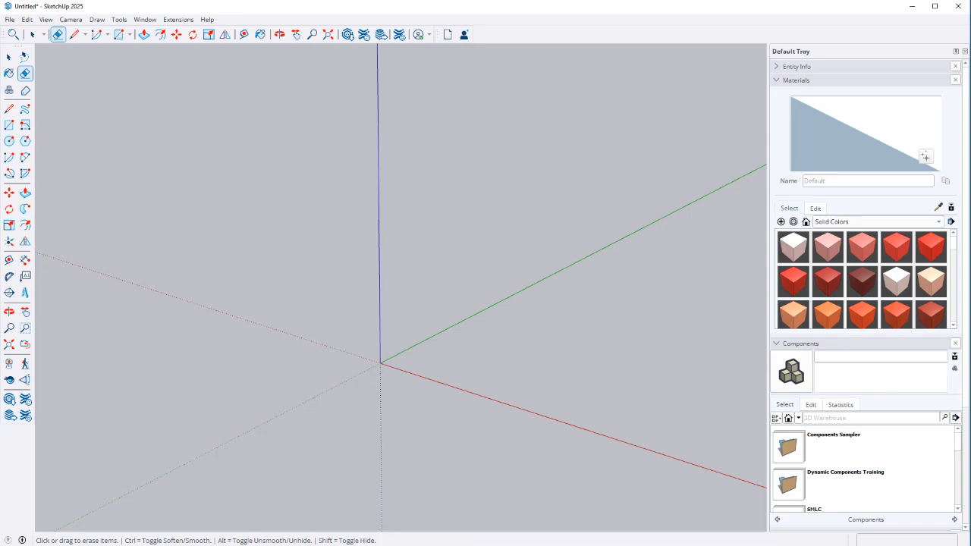
pyautogui.press('l')
pyautogui.click(380, 364)
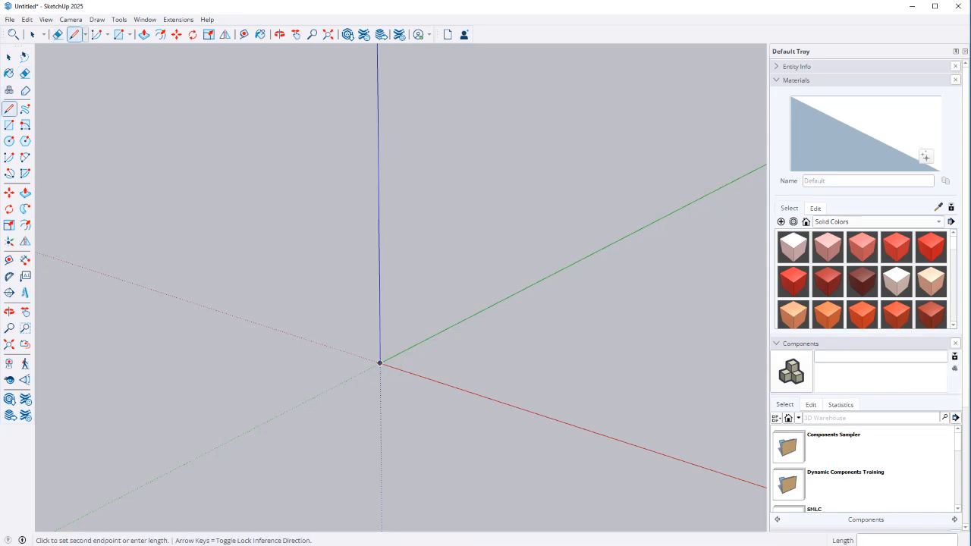
pyautogui.moveTo(398, 206); pyautogui.dragTo(286, 225, button='middle')
pyautogui.scroll(-3, 476, 283)
pyautogui.scroll(-1, 790, 348)
pyautogui.scroll(-1, 612, 299)
pyautogui.scroll(2, 144, 284)
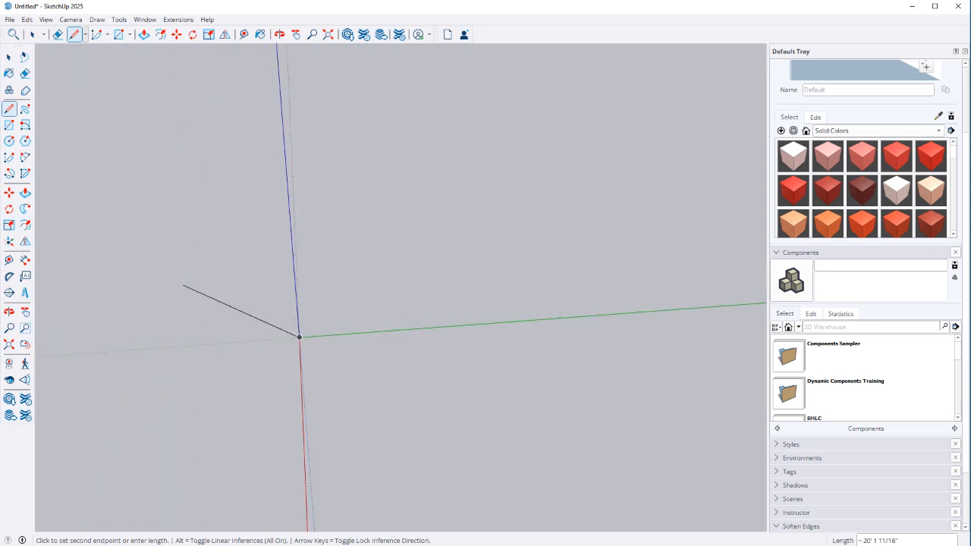
pyautogui.write('8')
pyautogui.press('Return')
pyautogui.hotkey('ctrl', 'z')
# Step: Draw a 10' by 10' square floor on the ground plane, with one corner at the origin
pyautogui.write('1')
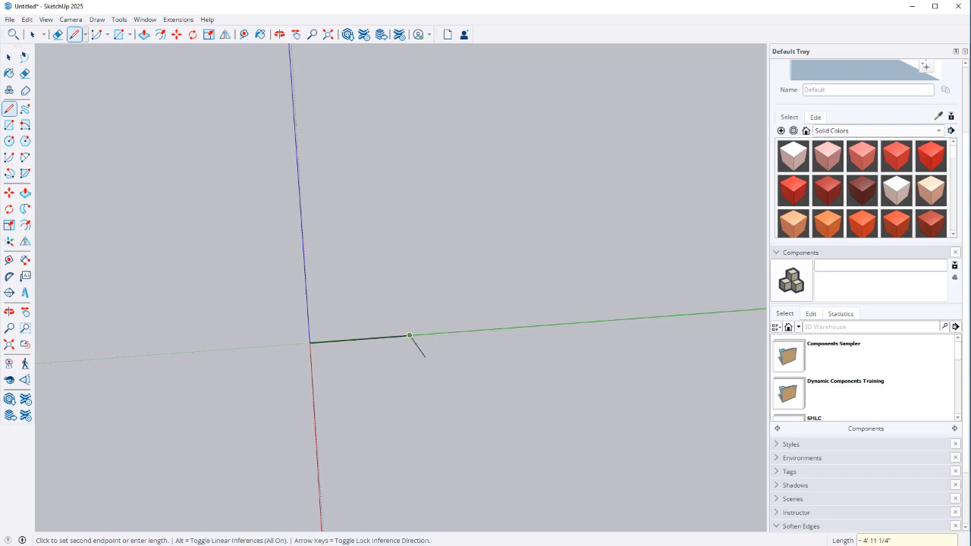
pyautogui.write('10')
pyautogui.press('Return')
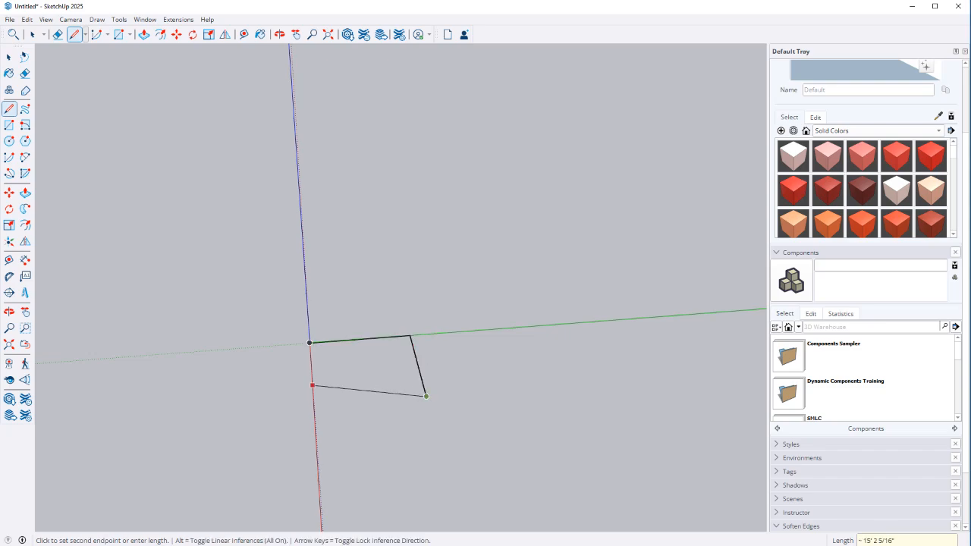
pyautogui.click(313, 406)
pyautogui.click(310, 343)
pyautogui.press('space')
pyautogui.press('l')
pyautogui.click(310, 343)
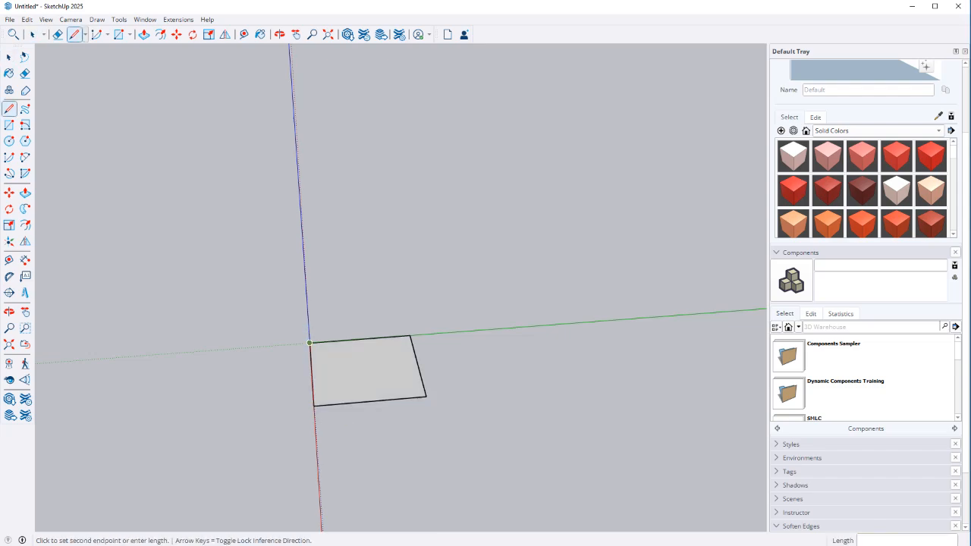
pyautogui.click(308, 302)
pyautogui.write("10'")
pyautogui.press('Return')
pyautogui.click(409, 335)
pyautogui.moveTo(410, 335)
pyautogui.mouseDown(button='middle')
pyautogui.moveTo(425, 326)
pyautogui.moveTo(417, 332)
pyautogui.mouseUp(button='middle')
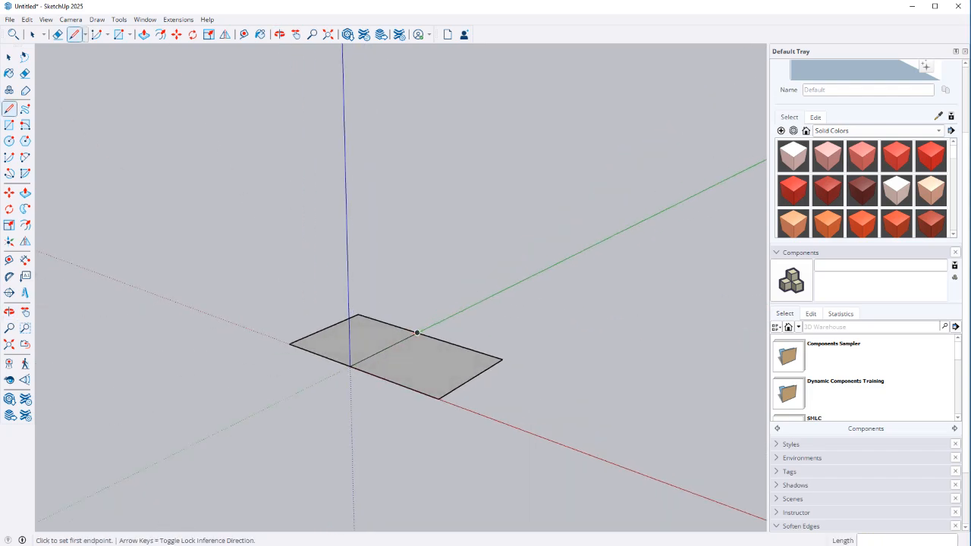
pyautogui.hotkey('ctrl', 'z')
pyautogui.hotkey('ctrl', 'z')
pyautogui.hotkey('ctrl', 'z')
# Step: Draw an 8' high vertical wall face from the origin along the floor's edge on the green axis
pyautogui.click(350, 367)
pyautogui.write("10'")
pyautogui.press('Return')
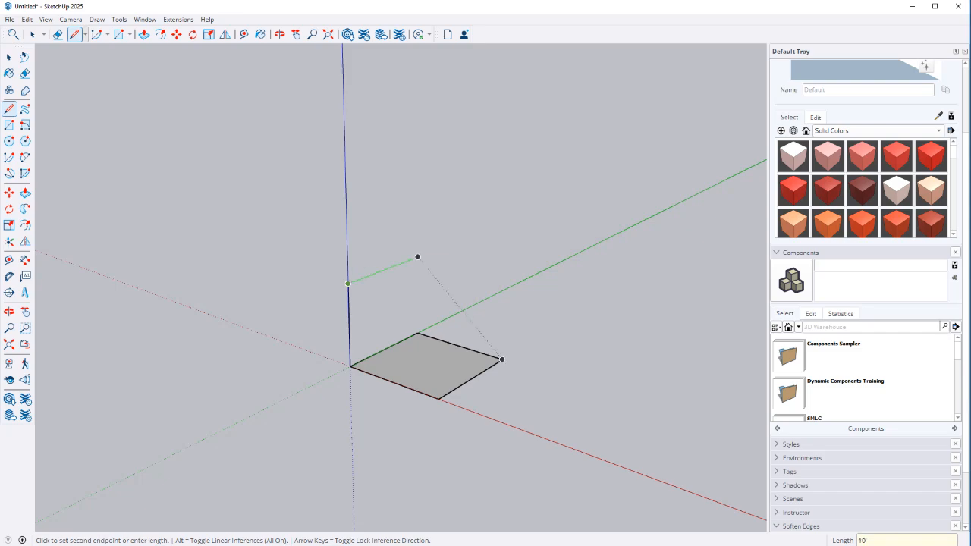
pyautogui.click(418, 256)
pyautogui.click(418, 334)
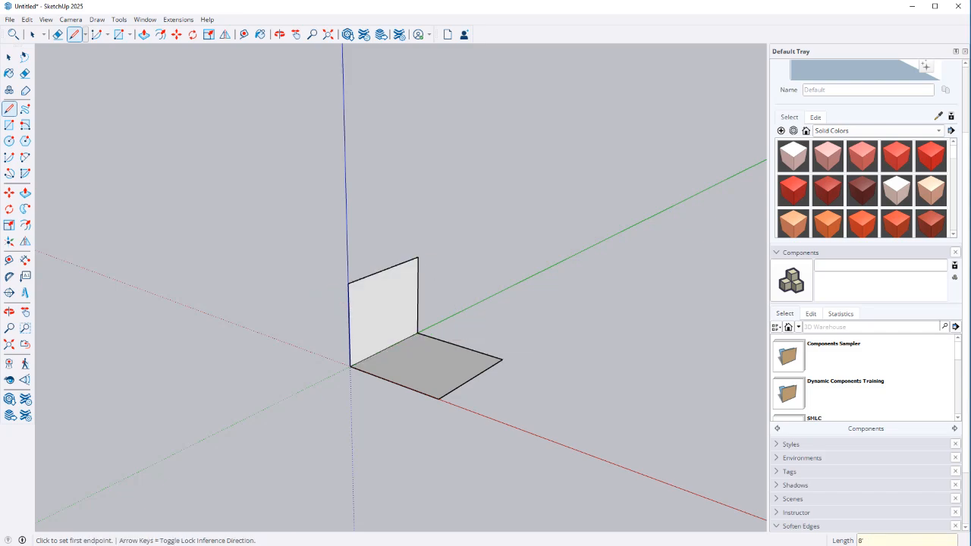
# Step: Draw a 10' by 10' ceiling face from the wall's upper edge, directly above the floor
pyautogui.moveTo(419, 281)
pyautogui.mouseDown(button='middle')
pyautogui.moveTo(401, 293)
pyautogui.moveTo(402, 279)
pyautogui.mouseUp(button='middle')
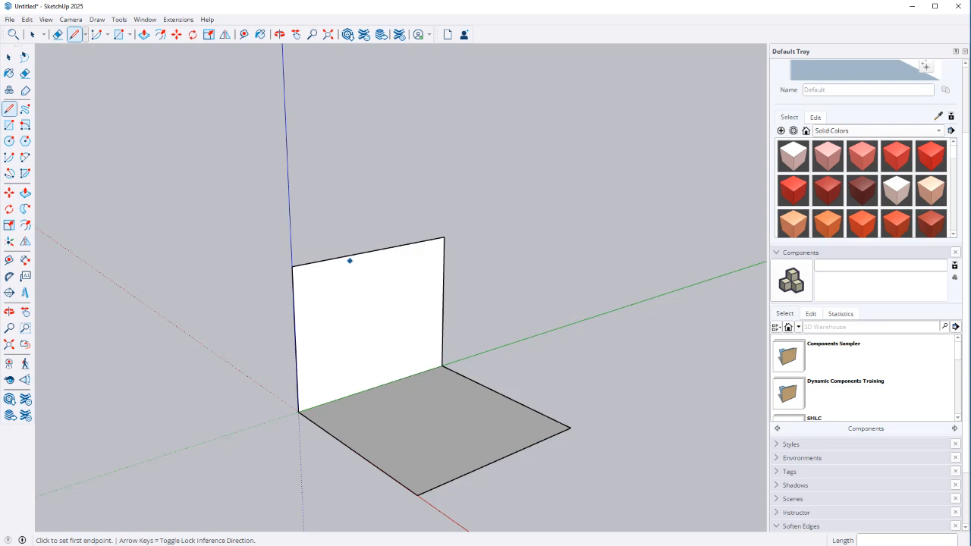
pyautogui.click(292, 266)
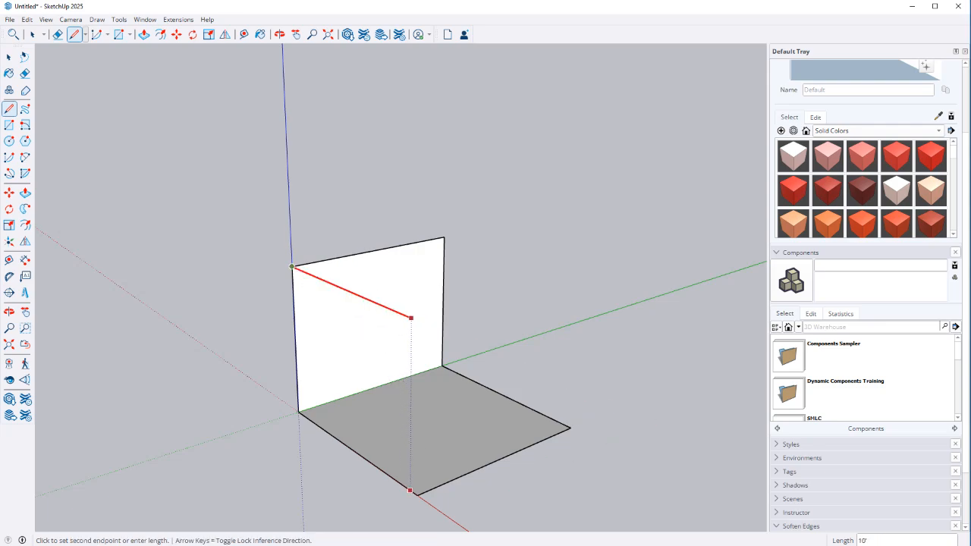
pyautogui.click(418, 322)
pyautogui.press('Left')
pyautogui.click(581, 276)
pyautogui.click(444, 237)
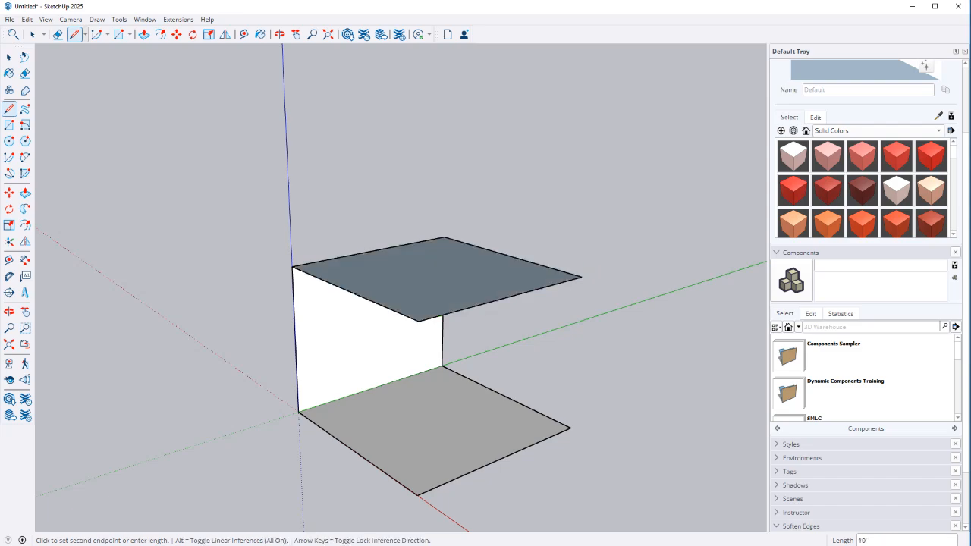
pyautogui.press('space')
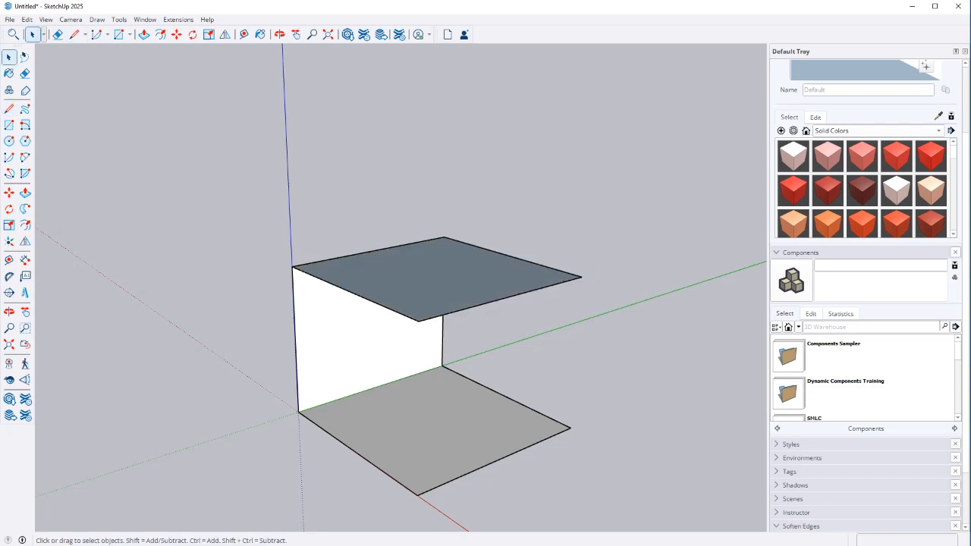
# Step: Switch to the Google Images results for "space between floors" and open the related photo of exposed ceiling joists
pyautogui.moveTo(456, 341)
pyautogui.mouseDown(button='middle')
pyautogui.moveTo(455, 281)
pyautogui.moveTo(456, 341)
pyautogui.mouseUp(button='middle')
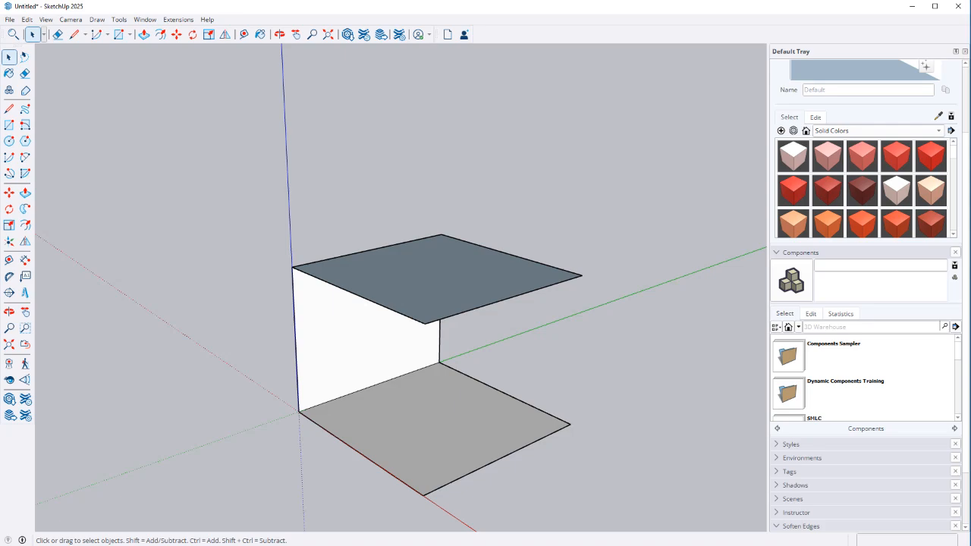
pyautogui.moveTo(455, 342); pyautogui.dragTo(425, 357, button='middle')
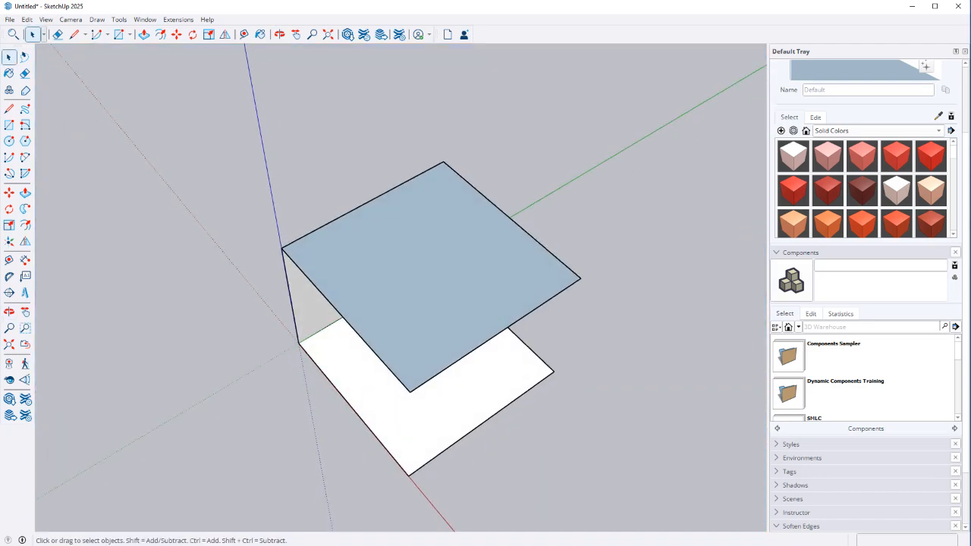
pyautogui.moveTo(348, 315); pyautogui.dragTo(358, 249, button='middle')
pyautogui.scroll(2, 358, 249)
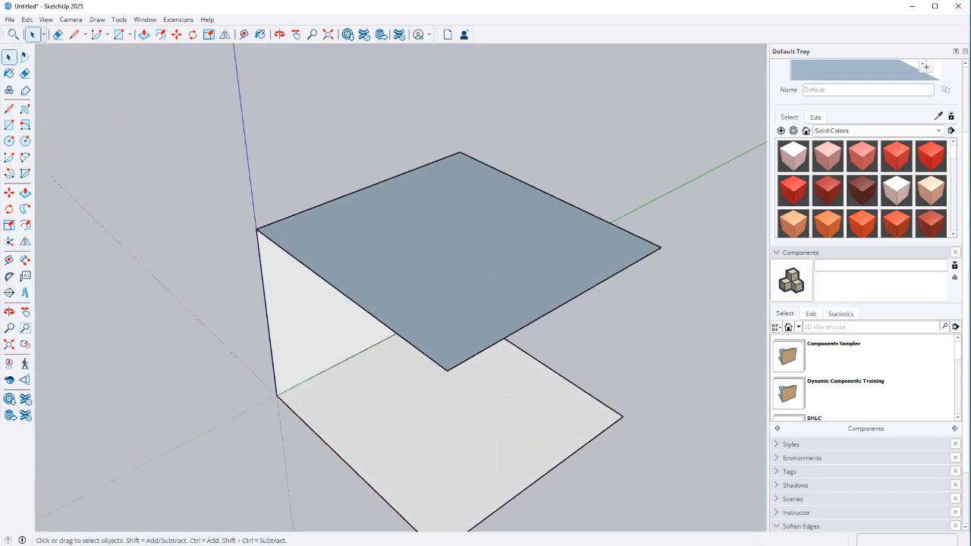
pyautogui.hotkey('alt', 'Tab')
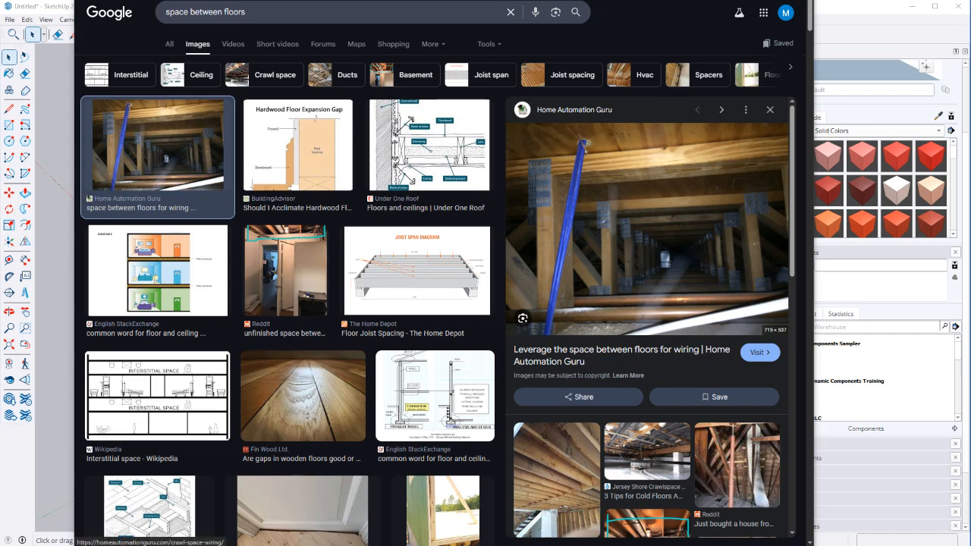
pyautogui.click(557, 464)
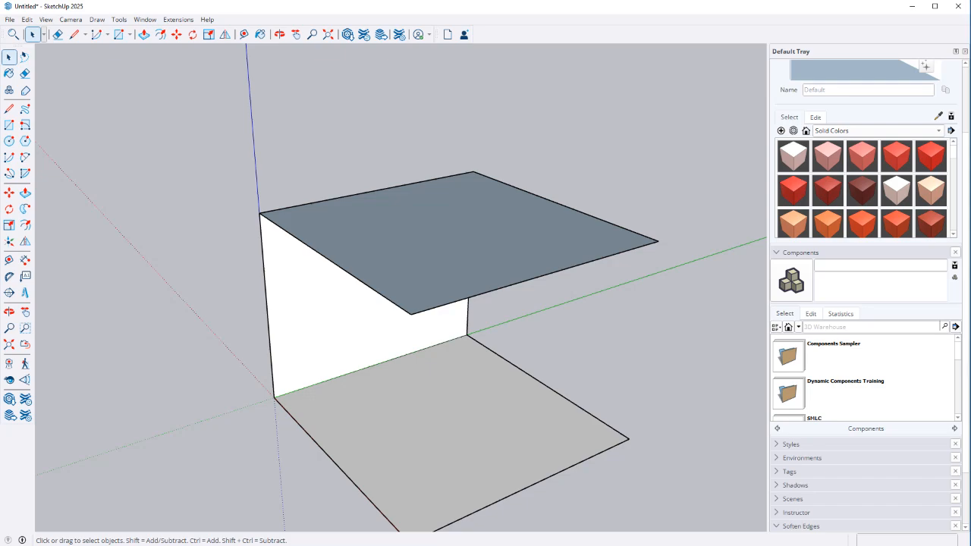
# Step: Push/Pull the ceiling face upward by 2' to form the space between floors
pyautogui.scroll(-2, 387, 229)
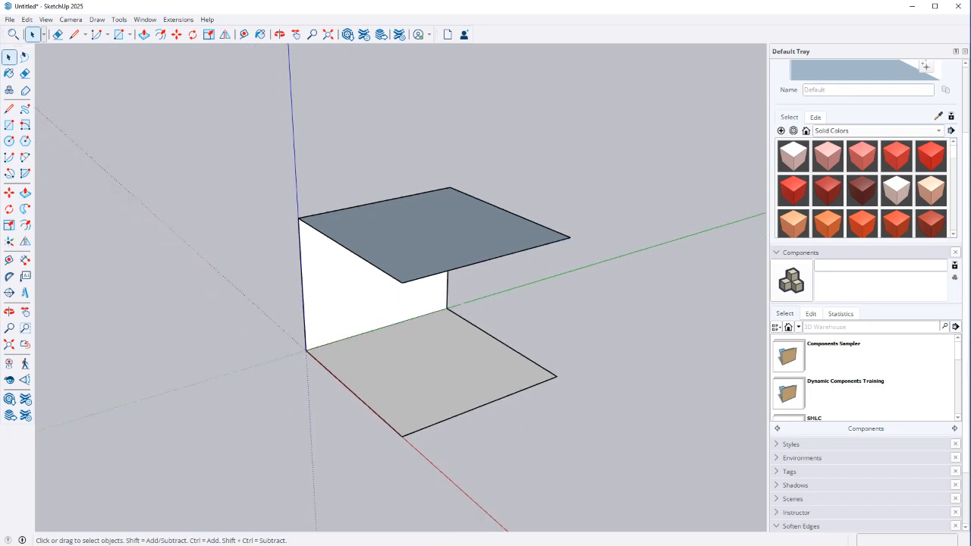
pyautogui.click(409, 231)
pyautogui.press('p')
pyautogui.click(410, 231)
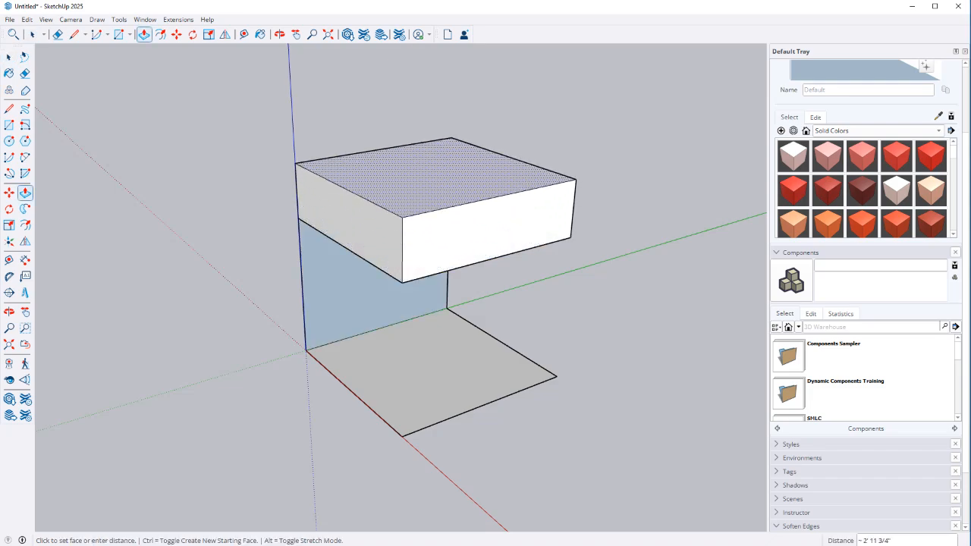
pyautogui.write("2'")
pyautogui.press('Return')
pyautogui.press('space')
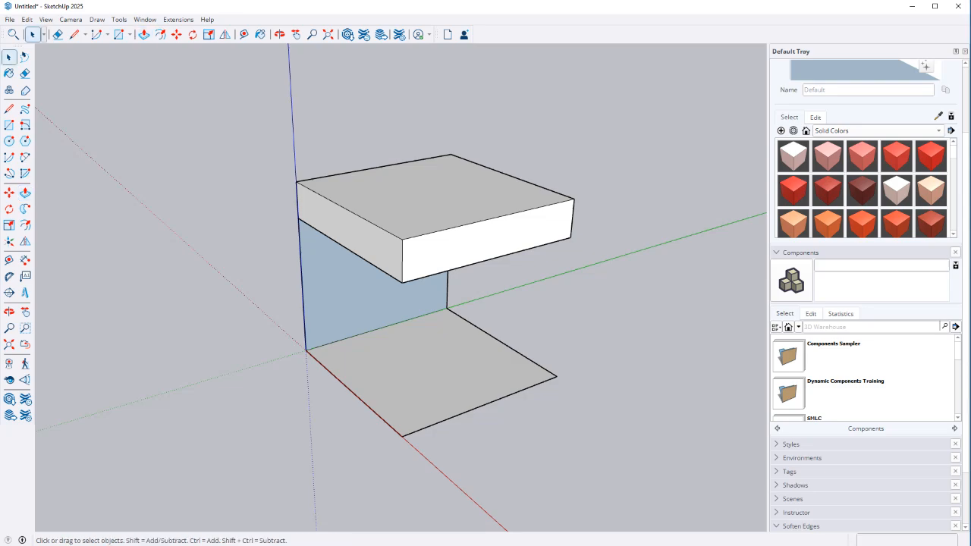
# Step: Reverse the wall face below the slab so its front side faces the room
pyautogui.press('f')
pyautogui.rightClick(374, 266)
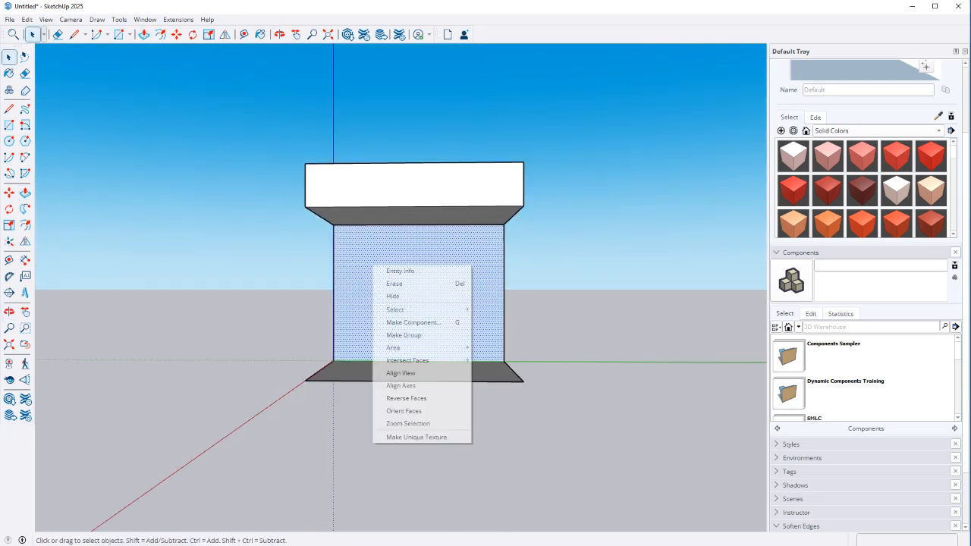
pyautogui.click(406, 398)
pyautogui.moveTo(406, 398); pyautogui.dragTo(312, 388, button='middle')
pyautogui.keyDown('shift'); pyautogui.doubleClick(433, 199); pyautogui.keyUp('shift')
pyautogui.press('m')
pyautogui.click(312, 388)
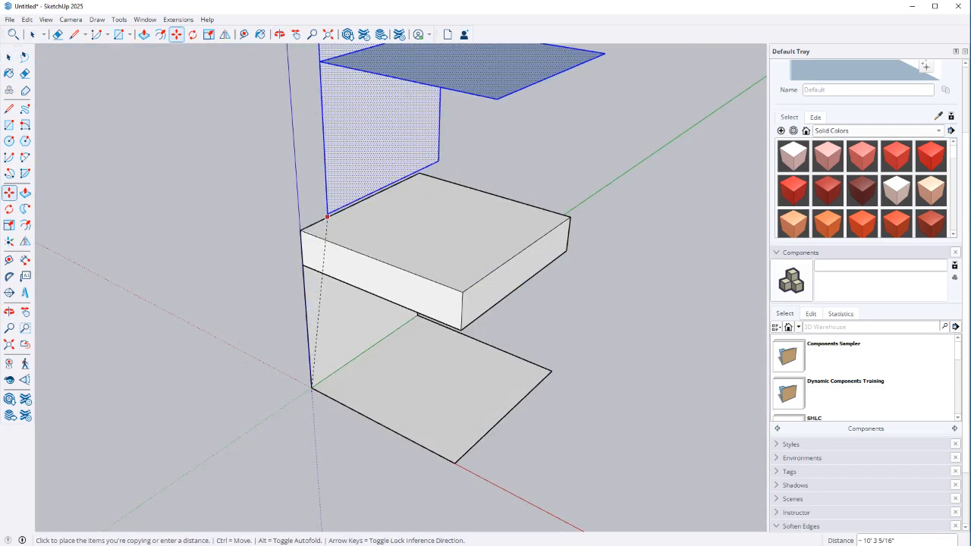
pyautogui.click(301, 229)
pyautogui.press('space')
pyautogui.scroll(-2, 309, 252)
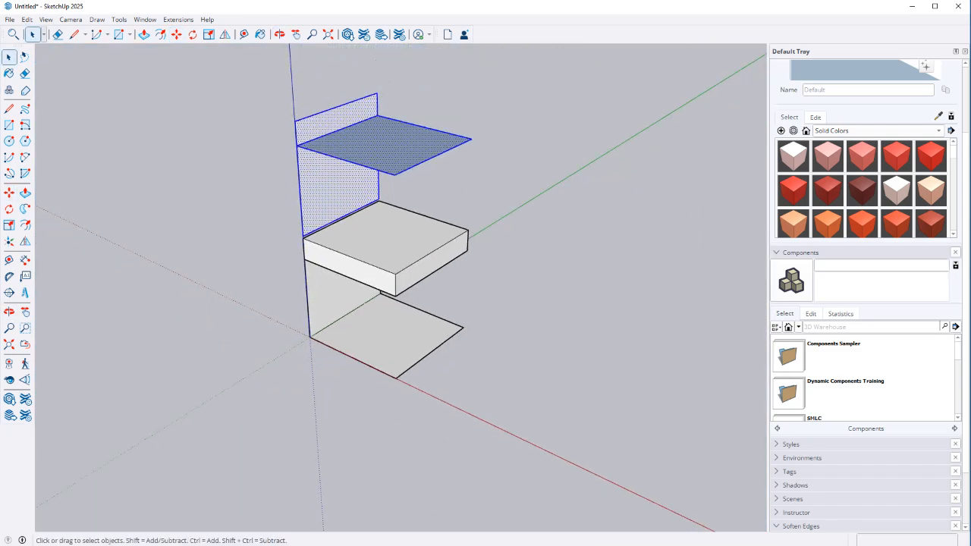
pyautogui.scroll(5, 310, 228)
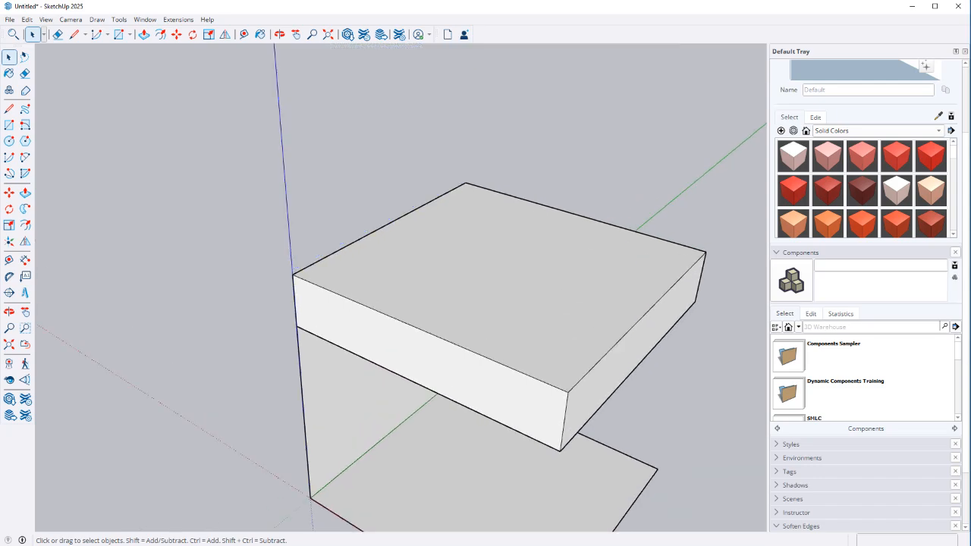
# Step: Copy the wall and ceiling faces from the origin up to the slab's upper corner to form a second storey
pyautogui.moveTo(395, 364); pyautogui.dragTo(425, 171, button='middle')
pyautogui.doubleClick(455, 228)
pyautogui.keyDown('shift'); pyautogui.doubleClick(342, 364); pyautogui.keyUp('shift')
pyautogui.moveTo(341, 304); pyautogui.dragTo(346, 477, button='middle')
pyautogui.press('m')
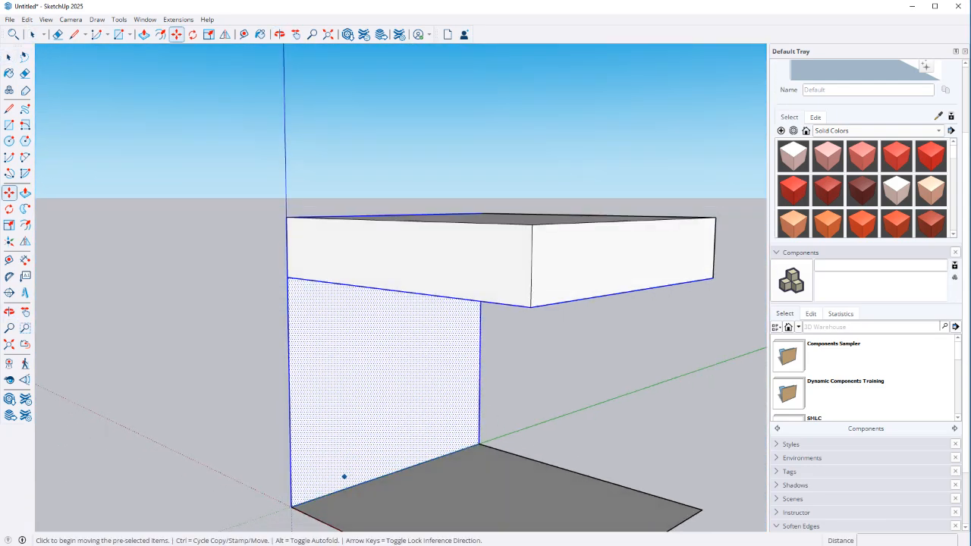
pyautogui.click(291, 506)
pyautogui.click(287, 218)
pyautogui.scroll(-4, 360, 339)
pyautogui.press('space')
# Step: Examine the lower and upper wall faces and the wall strip above the upper ceiling from several angles
pyautogui.moveTo(359, 304); pyautogui.dragTo(357, 190, button='middle')
pyautogui.click(410, 371)
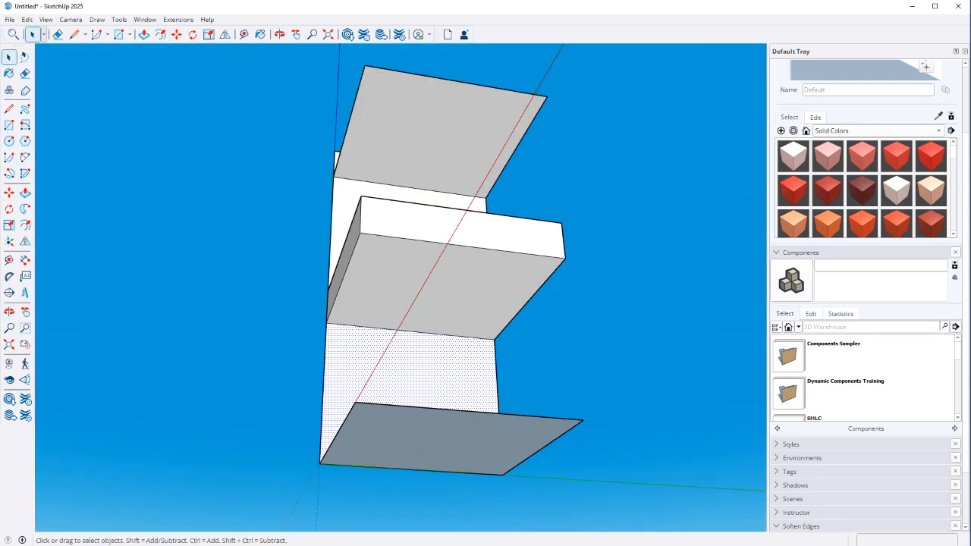
pyautogui.doubleClick(409, 372)
pyautogui.moveTo(395, 303); pyautogui.dragTo(463, 387, button='middle')
pyautogui.doubleClick(379, 204)
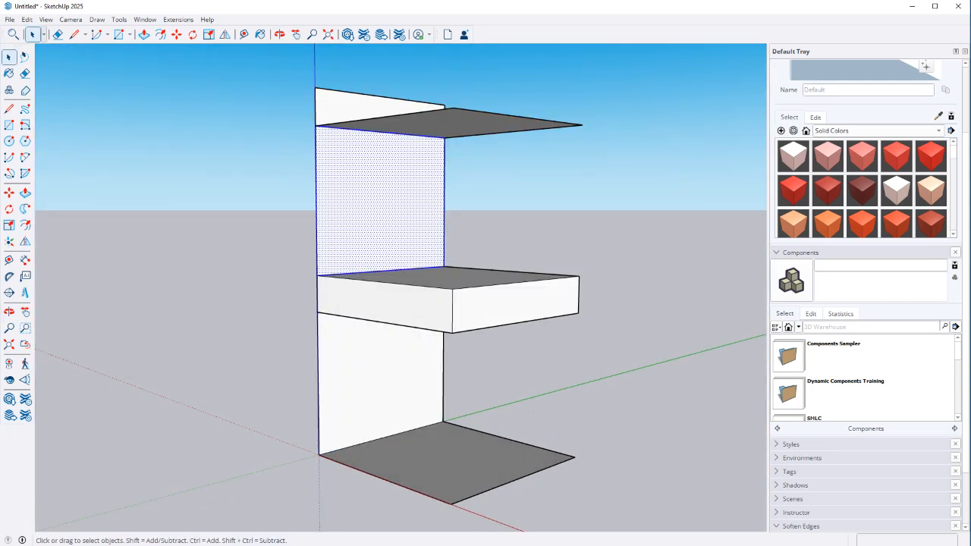
pyautogui.click(387, 372)
pyautogui.click(364, 107)
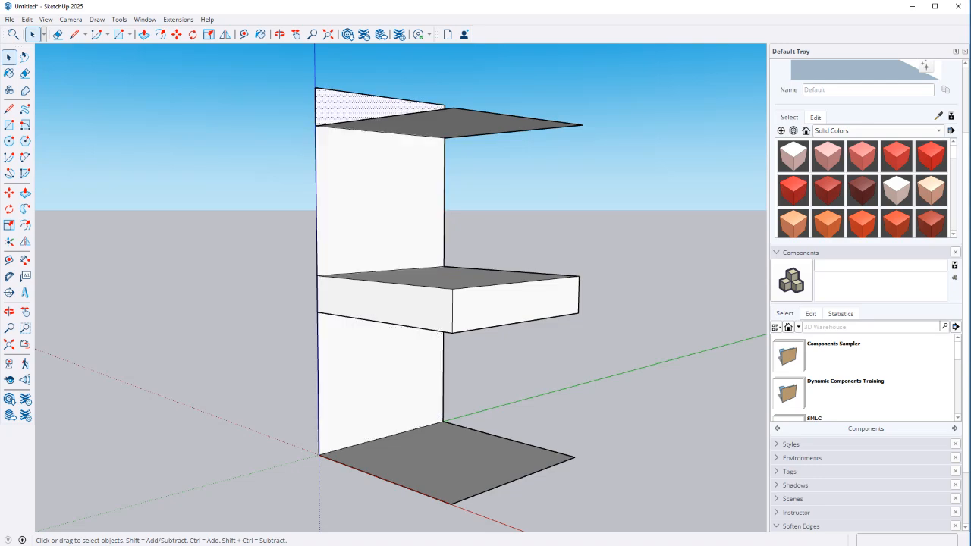
pyautogui.press('e')
pyautogui.press('space')
pyautogui.scroll(-1, 318, 104)
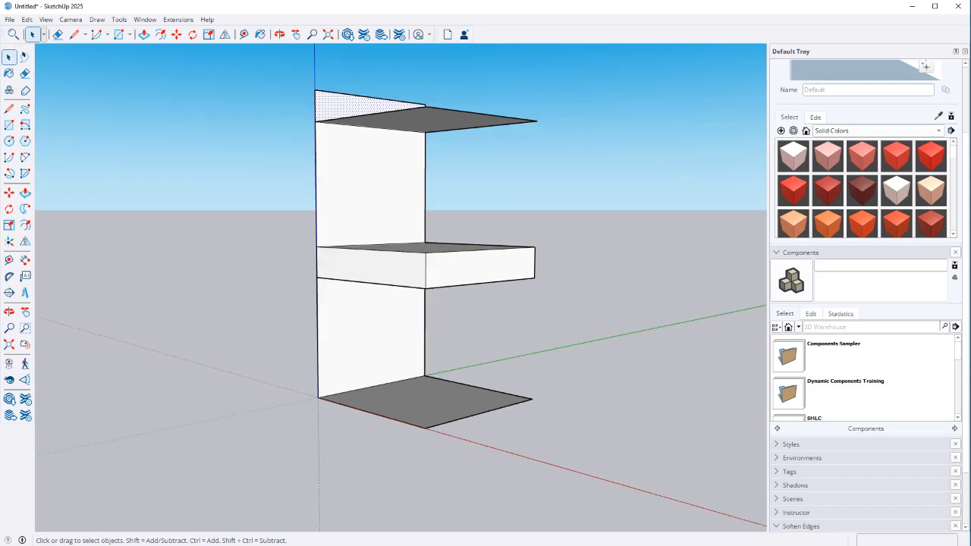
pyautogui.moveTo(319, 104); pyautogui.dragTo(379, 159, button='middle')
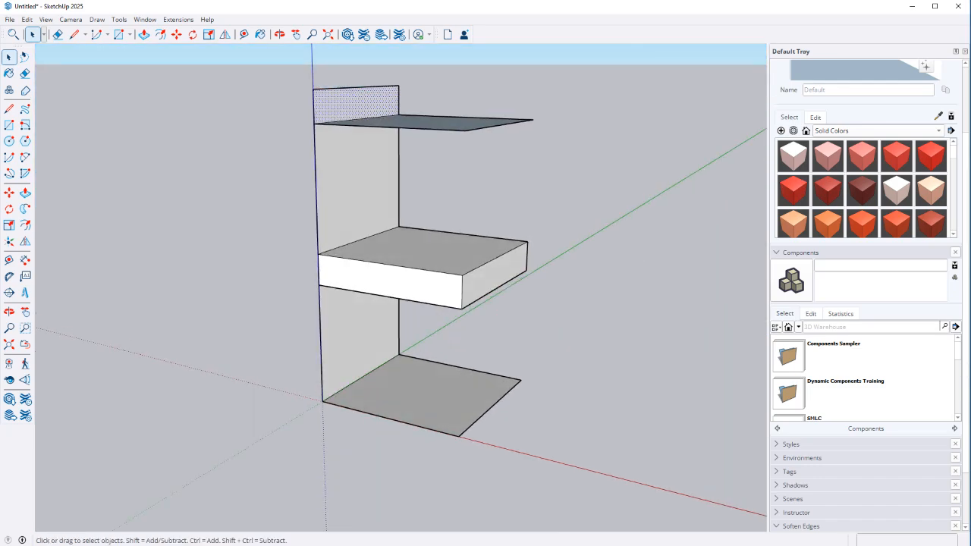
pyautogui.moveTo(395, 167); pyautogui.dragTo(333, 195, button='middle')
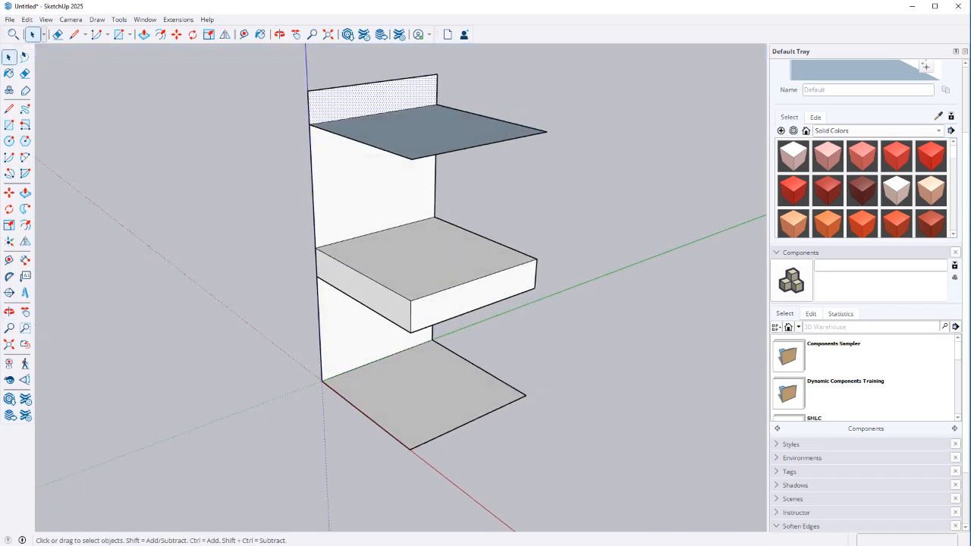
# Step: Measure the floor-to-floor height from the lower floor's edge up to the slab and inspect both storeys from several angles
pyautogui.press('t')
pyautogui.click(368, 418)
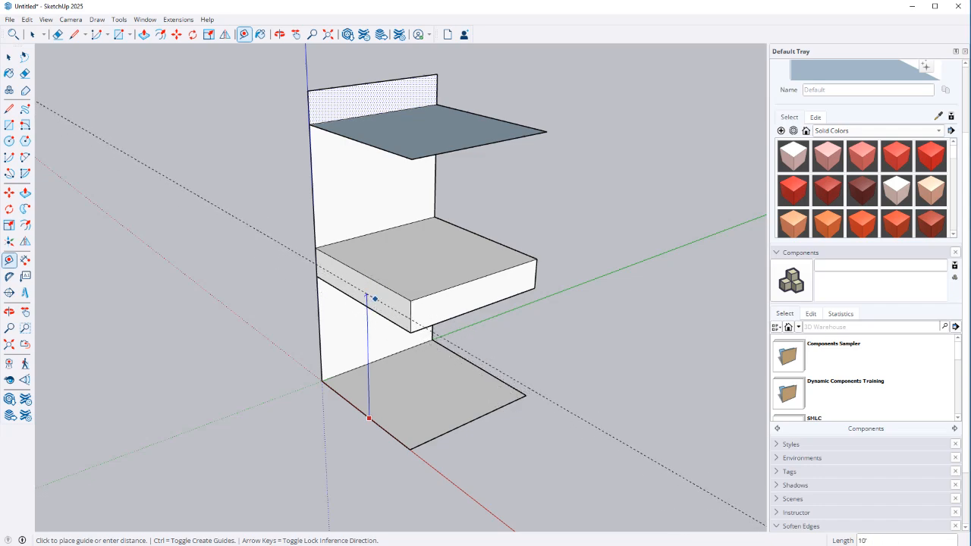
pyautogui.press('space')
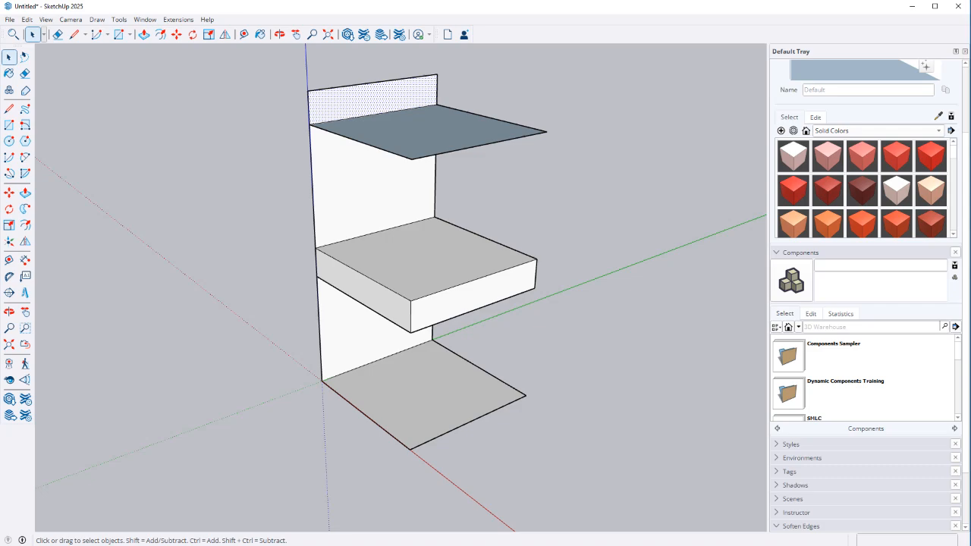
pyautogui.moveTo(319, 349); pyautogui.dragTo(318, 275, button='middle')
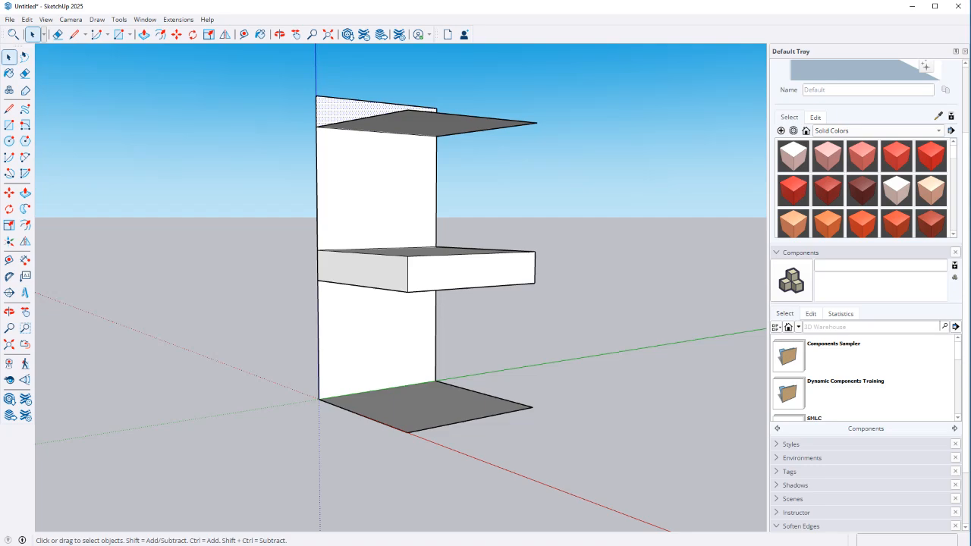
pyautogui.scroll(2, 319, 275)
pyautogui.press('t')
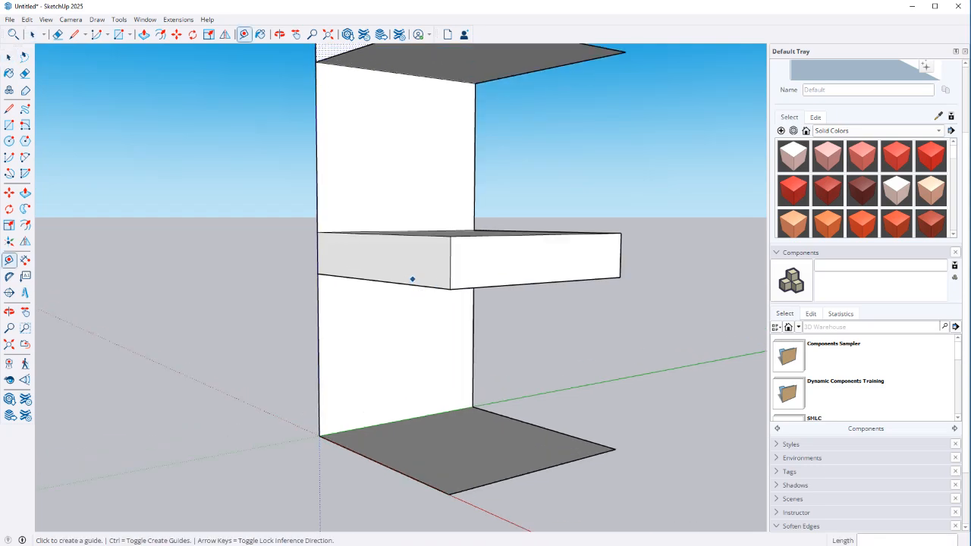
pyautogui.moveTo(436, 336); pyautogui.dragTo(411, 489, button='middle')
pyautogui.moveTo(467, 457); pyautogui.dragTo(334, 448, button='middle')
pyautogui.scroll(-4, 220, 326)
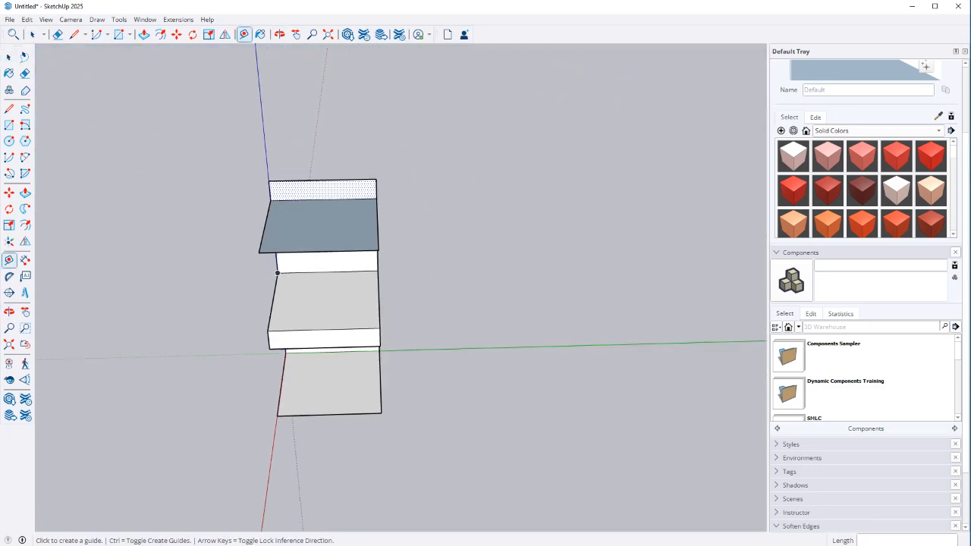
# Step: Move the end edges of both storeys and the slab outward along the green axis to lengthen the whole model
pyautogui.press('space')
pyautogui.moveTo(220, 327); pyautogui.dragTo(182, 323, button='middle')
pyautogui.moveTo(319, 142); pyautogui.dragTo(604, 513)
pyautogui.press('m')
pyautogui.click(374, 454)
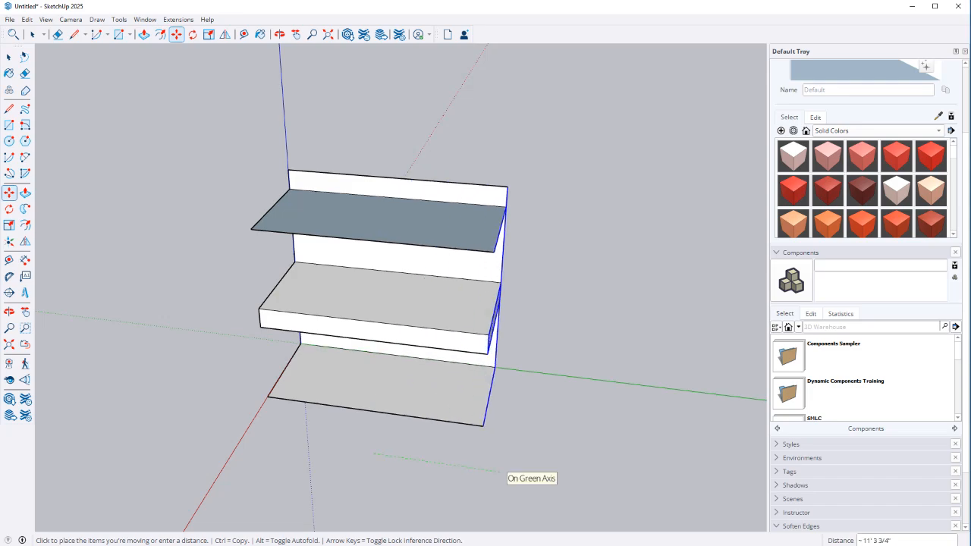
pyautogui.press('Return')
pyautogui.press('space')
# Step: Examine the lengthened lower room and the floor's front corner where the red axis leaves it
pyautogui.moveTo(501, 472); pyautogui.dragTo(588, 377, button='middle')
pyautogui.scroll(3, 259, 448)
pyautogui.scroll(5, 289, 338)
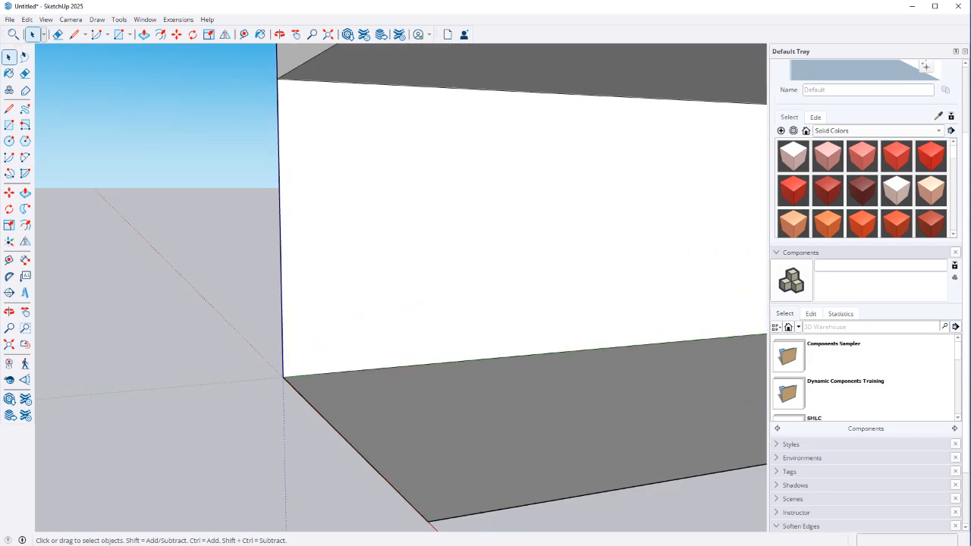
pyautogui.scroll(-1, 342, 376)
pyautogui.moveTo(342, 372); pyautogui.dragTo(410, 352, button='middle')
pyautogui.scroll(1, 409, 352)
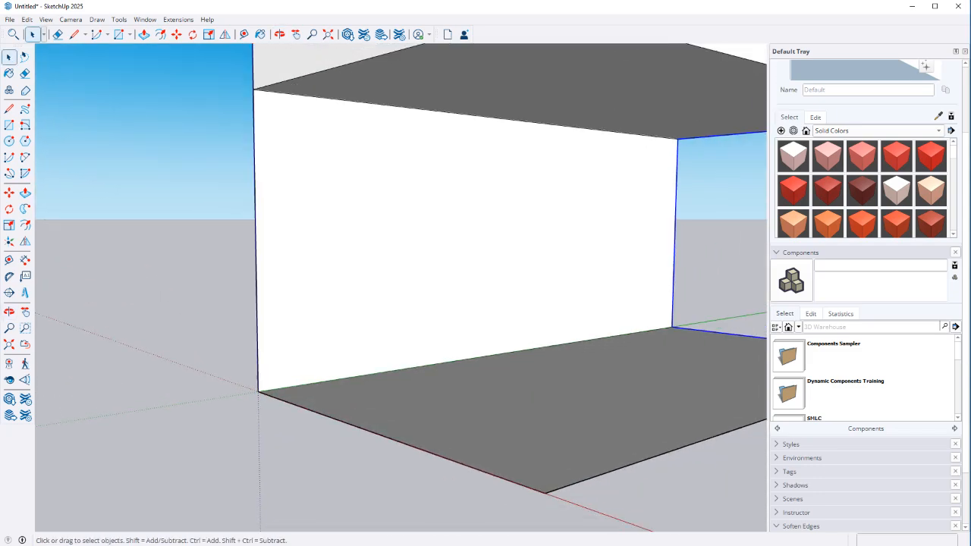
pyautogui.scroll(-3, 326, 368)
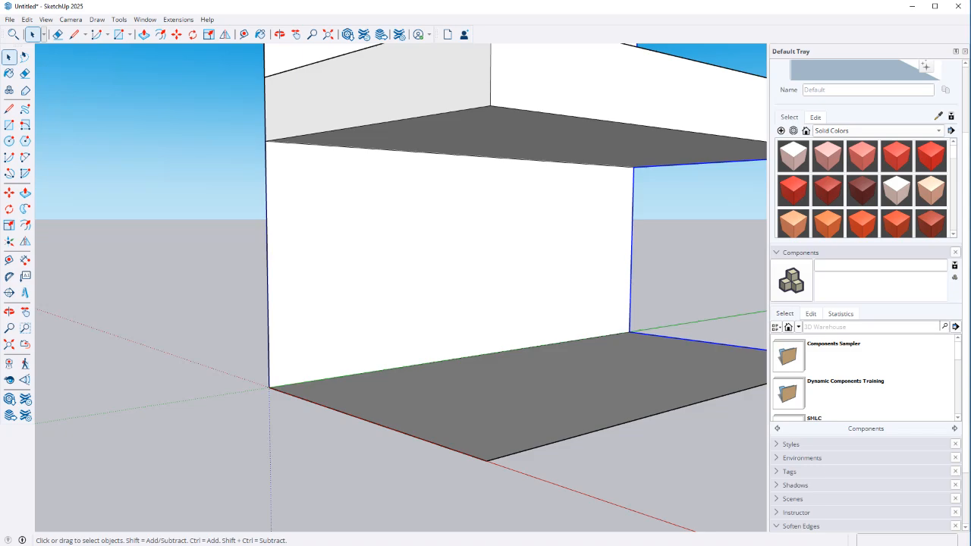
pyautogui.moveTo(395, 341); pyautogui.dragTo(328, 320, button='middle')
pyautogui.scroll(1, 379, 387)
pyautogui.scroll(-1, 356, 387)
# Step: Draw a 7" vertical riser at the lower floor's front corner and an 11" horizontal tread from its top
pyautogui.hotkey('ctrl', 't')
pyautogui.moveTo(383, 404); pyautogui.dragTo(370, 414, button='middle')
pyautogui.press('l')
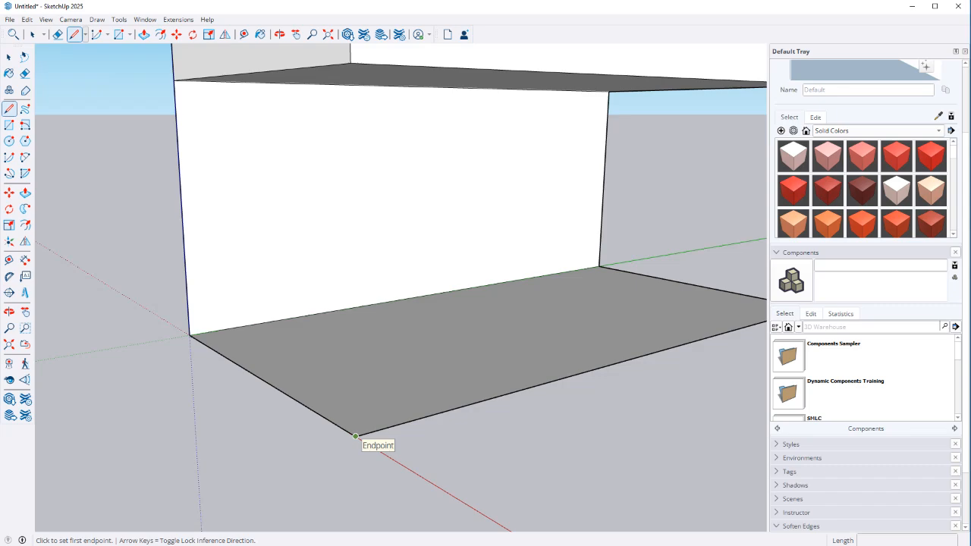
pyautogui.click(356, 437)
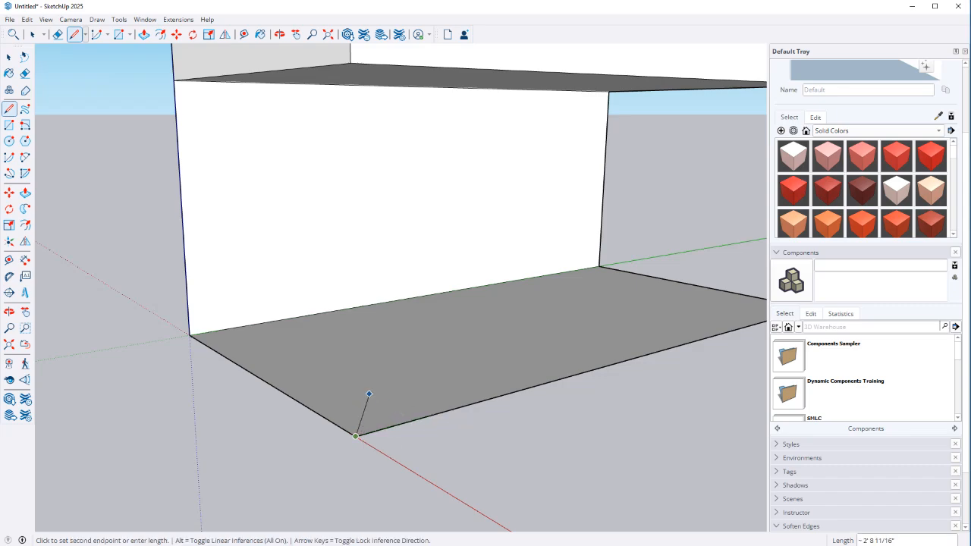
pyautogui.write('7')
pyautogui.write('11')
pyautogui.press('Return')
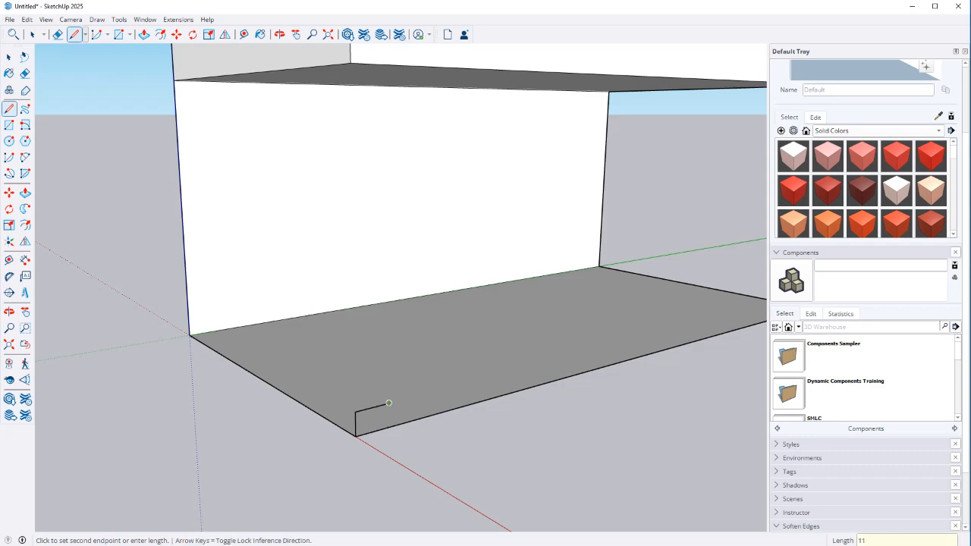
pyautogui.press('space')
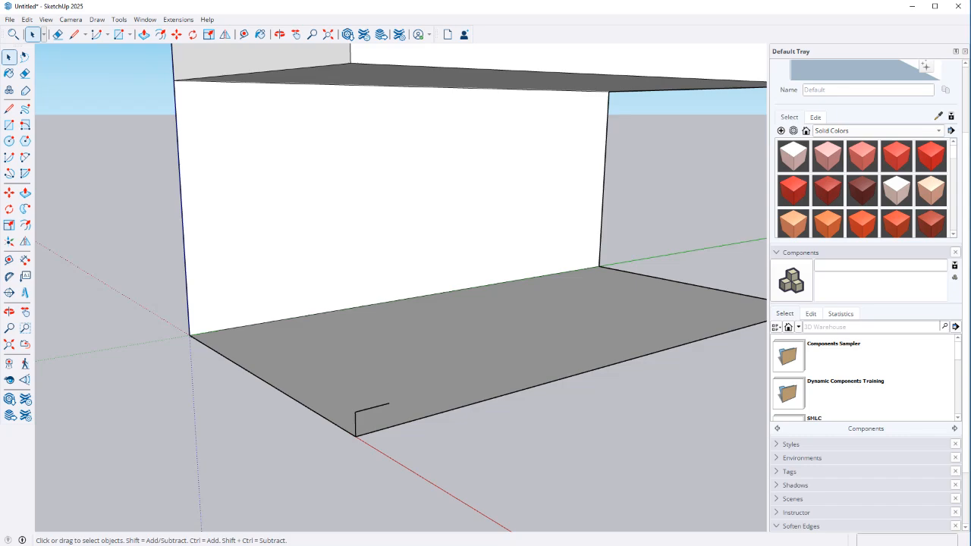
# Step: Copy the riser and tread up to the end of the tread and array the copy 22 times
pyautogui.click(355, 425)
pyautogui.keyDown('shift'); pyautogui.click(372, 407); pyautogui.keyUp('shift')
pyautogui.moveTo(401, 288); pyautogui.dragTo(337, 304, button='middle')
pyautogui.scroll(-2, 334, 326)
pyautogui.press('m')
pyautogui.click(258, 447)
pyautogui.press('ctrl')
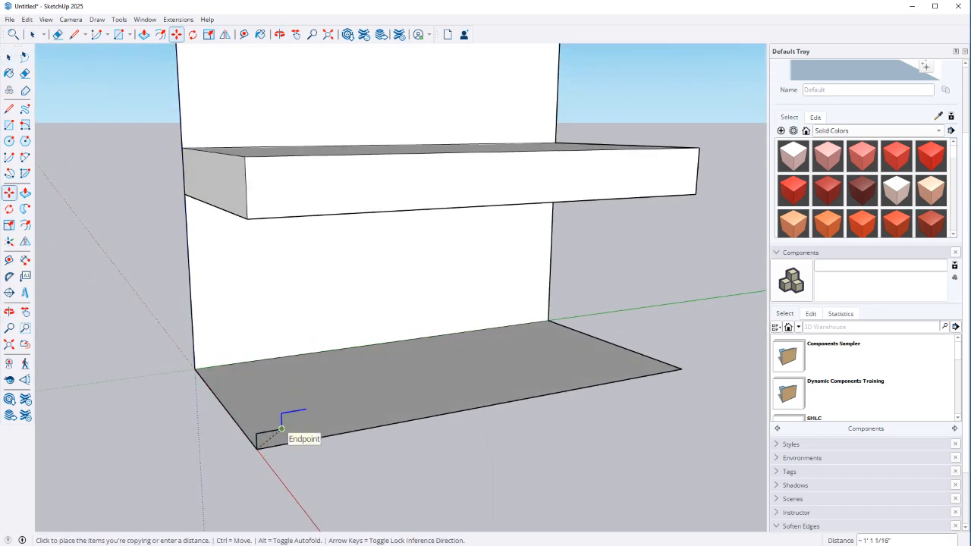
pyautogui.click(282, 429)
pyautogui.write('x22')
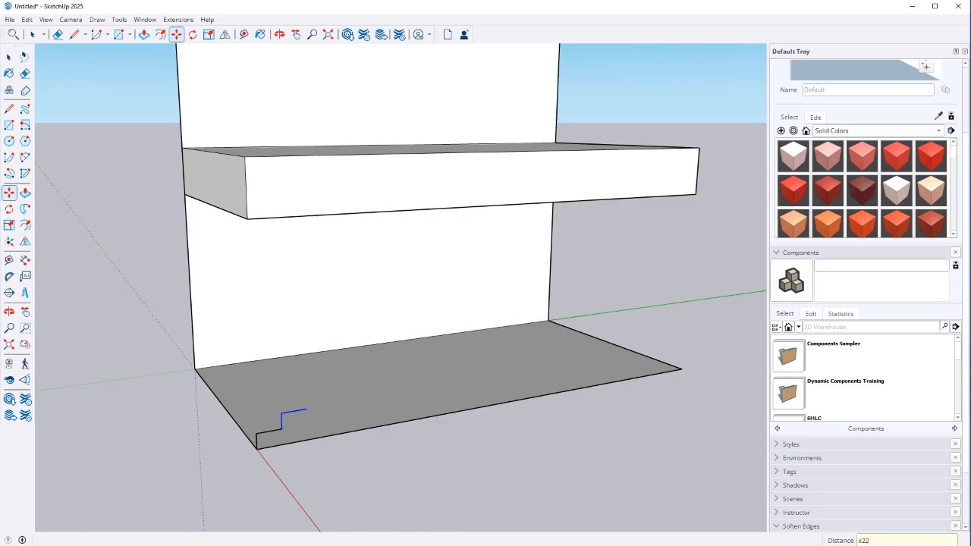
pyautogui.press('Return')
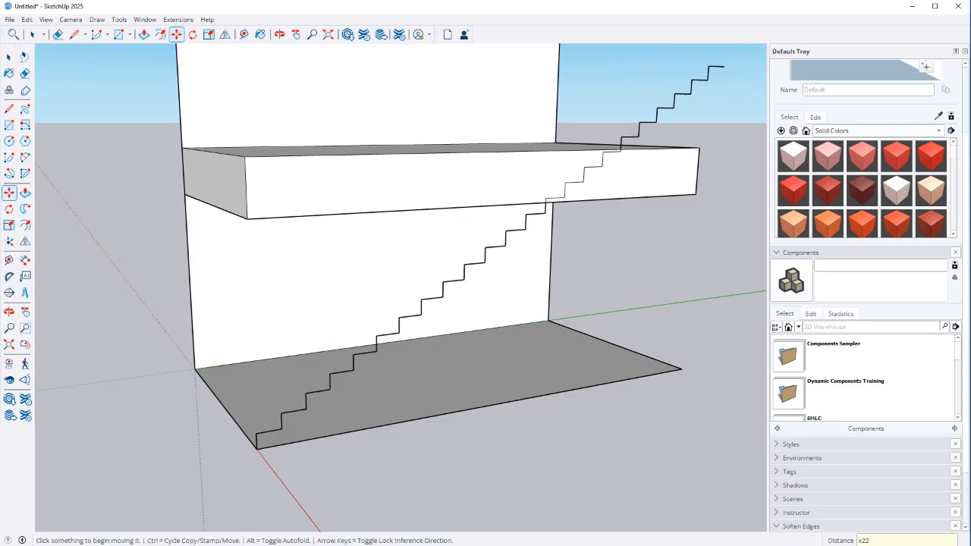
pyautogui.press('space')
# Step: Delete the surplus steps above the last riser that crosses the upper floor level
pyautogui.scroll(-3, 481, 316)
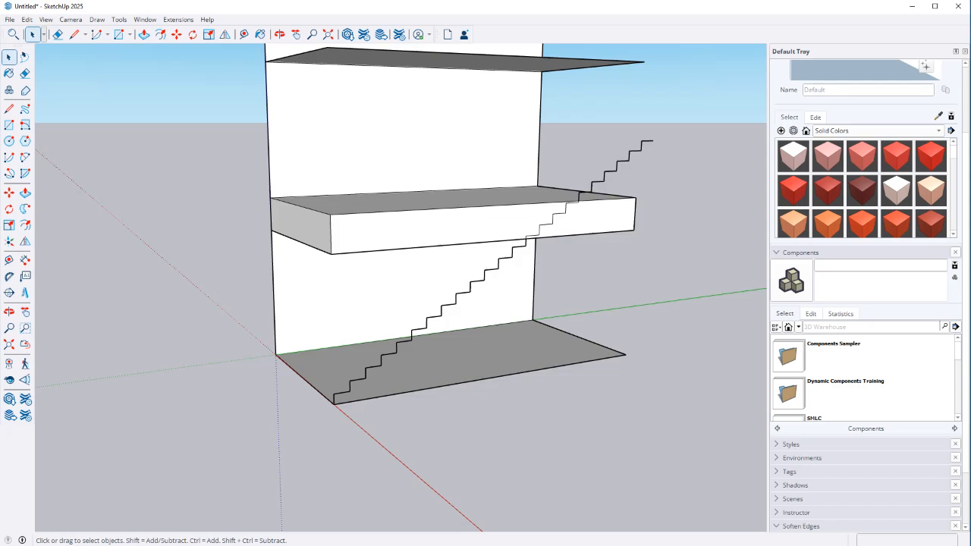
pyautogui.moveTo(480, 316); pyautogui.dragTo(505, 289, button='middle')
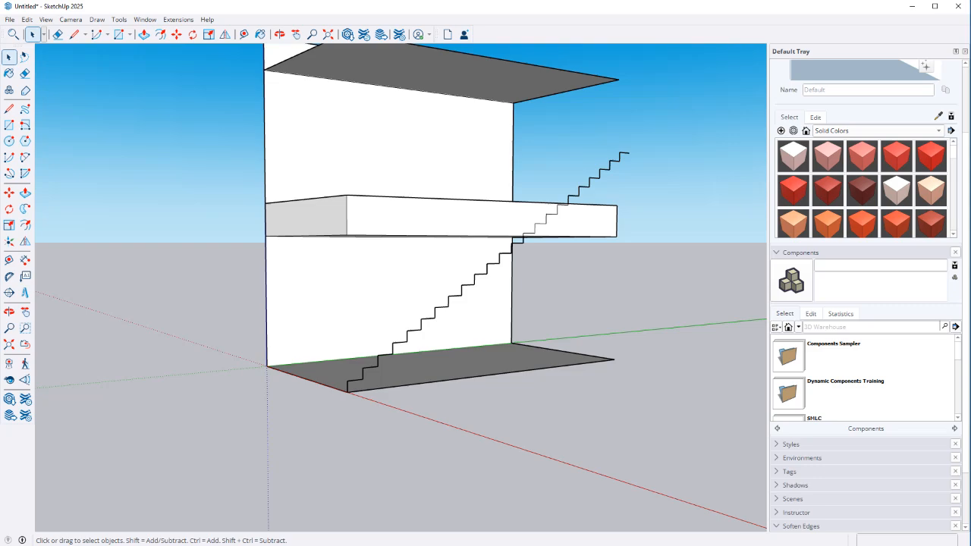
pyautogui.scroll(3, 622, 152)
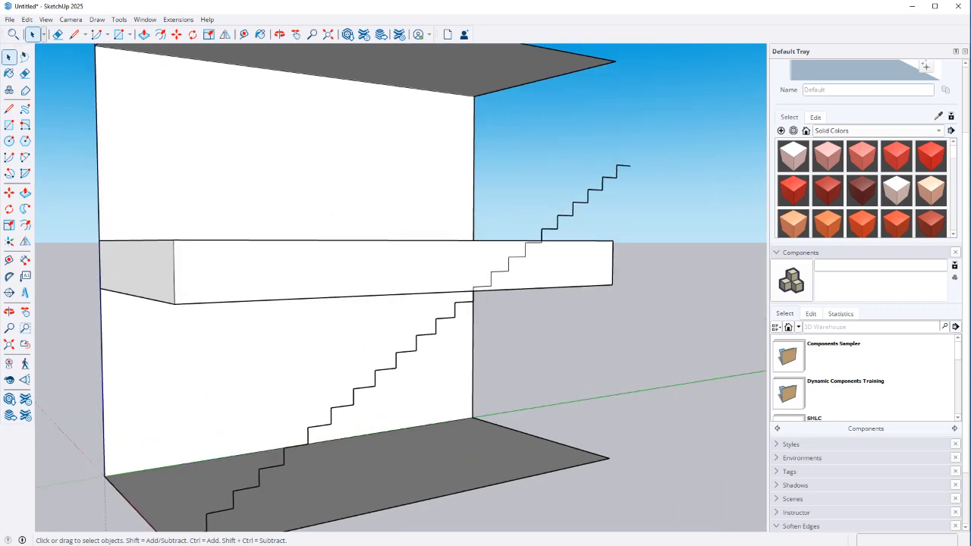
pyautogui.scroll(2, 630, 205)
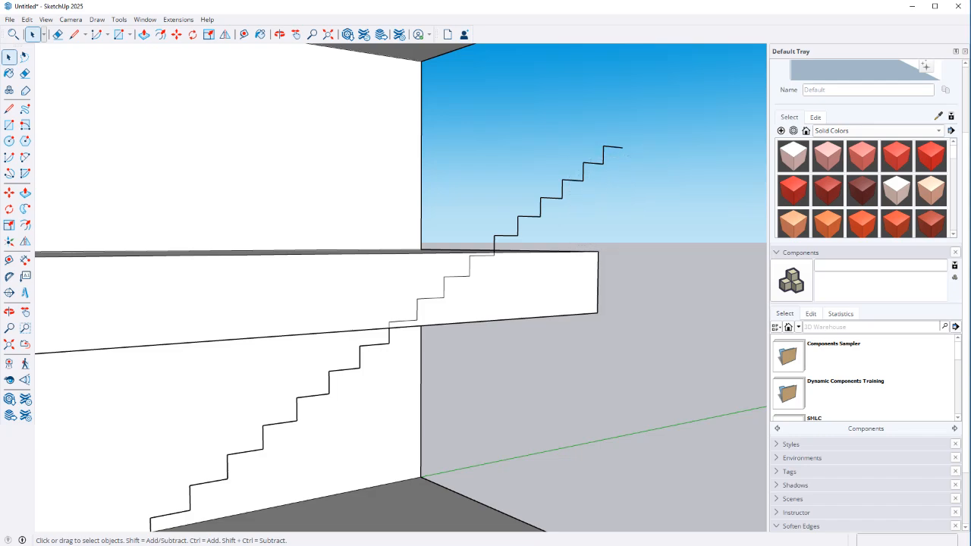
pyautogui.scroll(3, 461, 251)
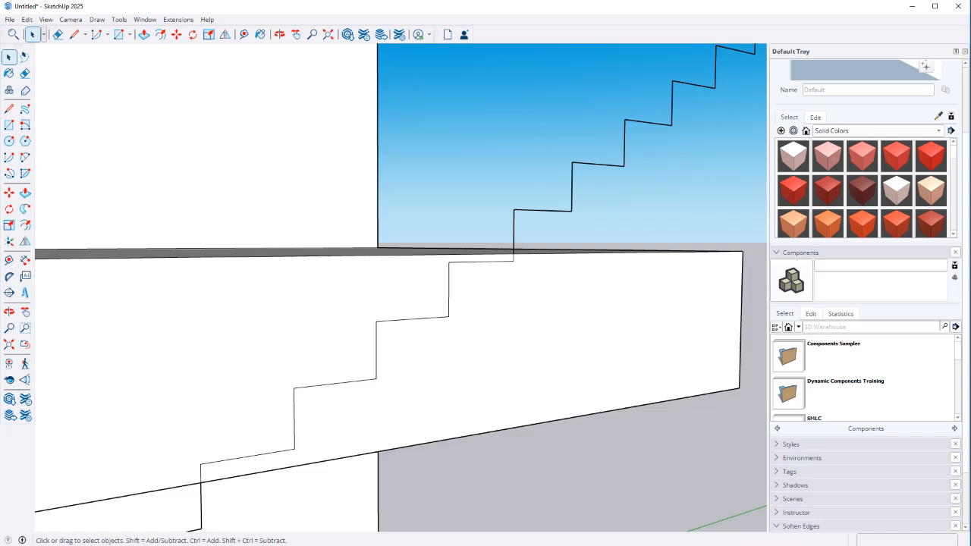
pyautogui.scroll(-2, 576, 204)
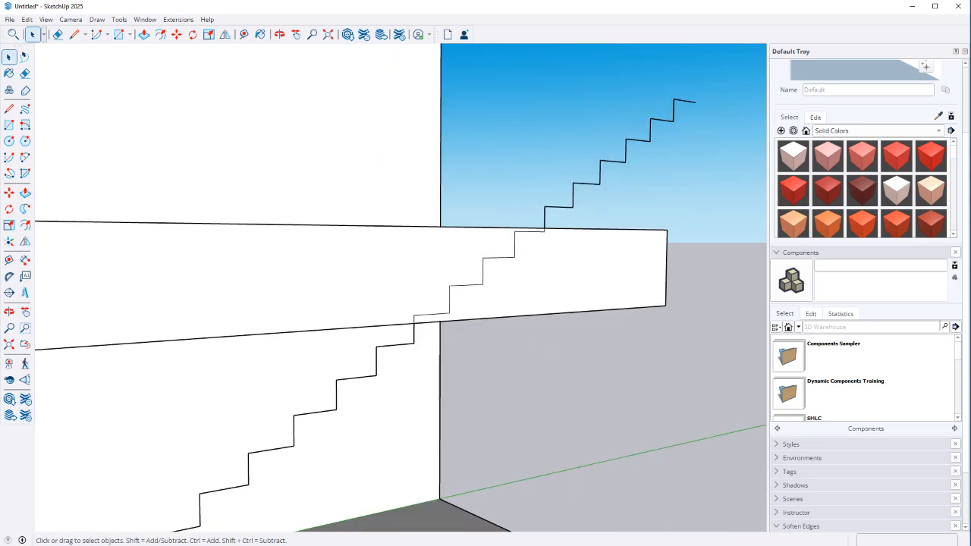
pyautogui.moveTo(513, 71); pyautogui.dragTo(736, 225)
pyautogui.press('Delete')
# Step: Undo the deletion of the surplus steps and the array of riser and tread copies
pyautogui.hotkey('ctrl', 'a')
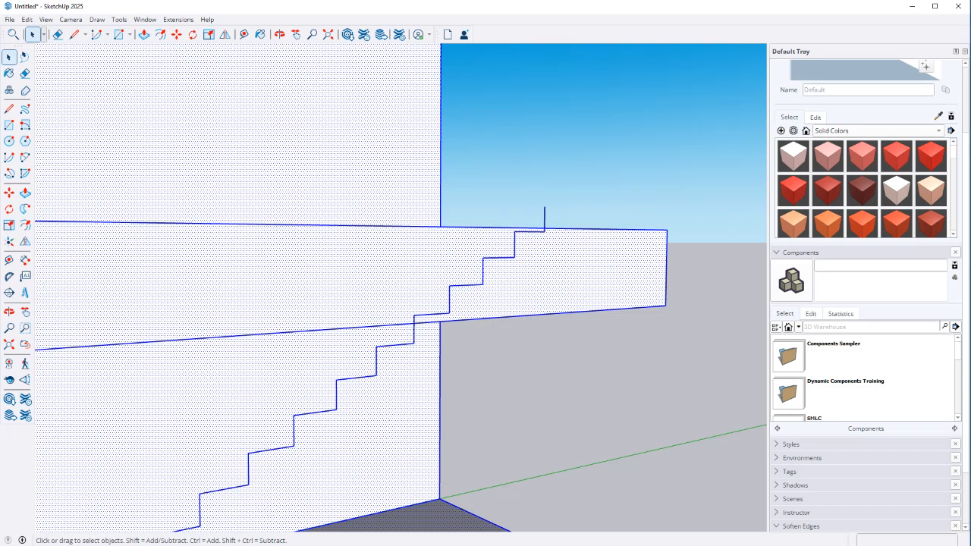
pyautogui.scroll(-2, 545, 220)
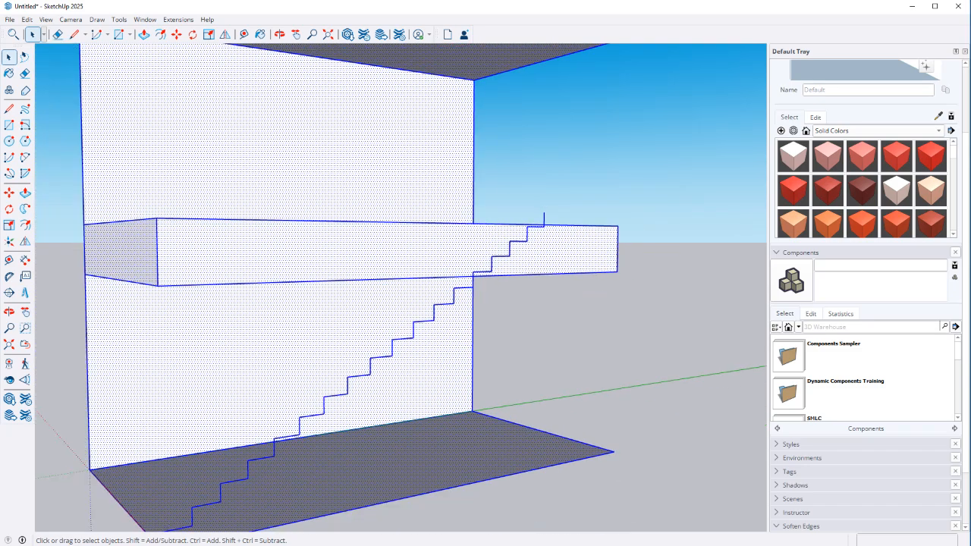
pyautogui.hotkey('ctrl', 'z')
pyautogui.hotkey('ctrl', 'z')
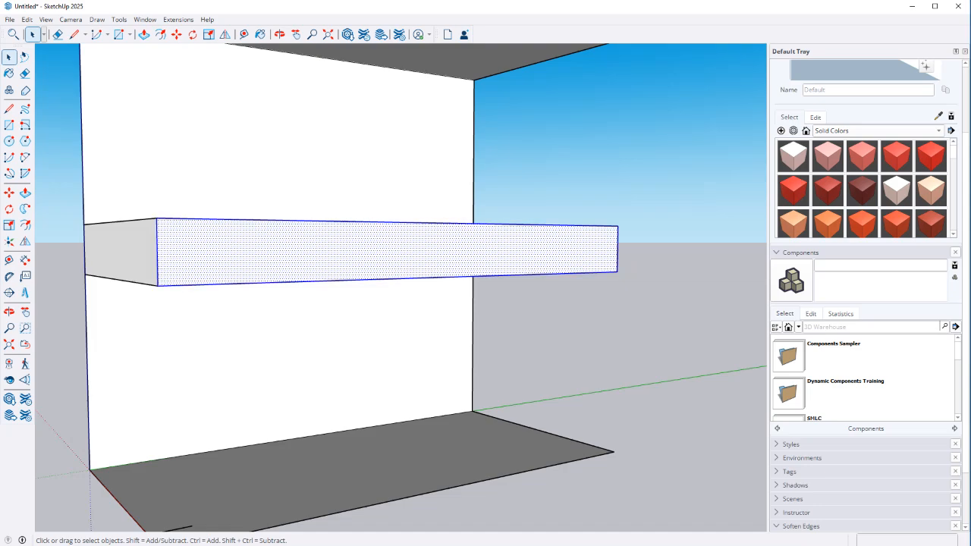
# Step: Cut the riser and tread lines out of the model and group the connected two-storey geometry
pyautogui.scroll(-3, 228, 437)
pyautogui.click(230, 434)
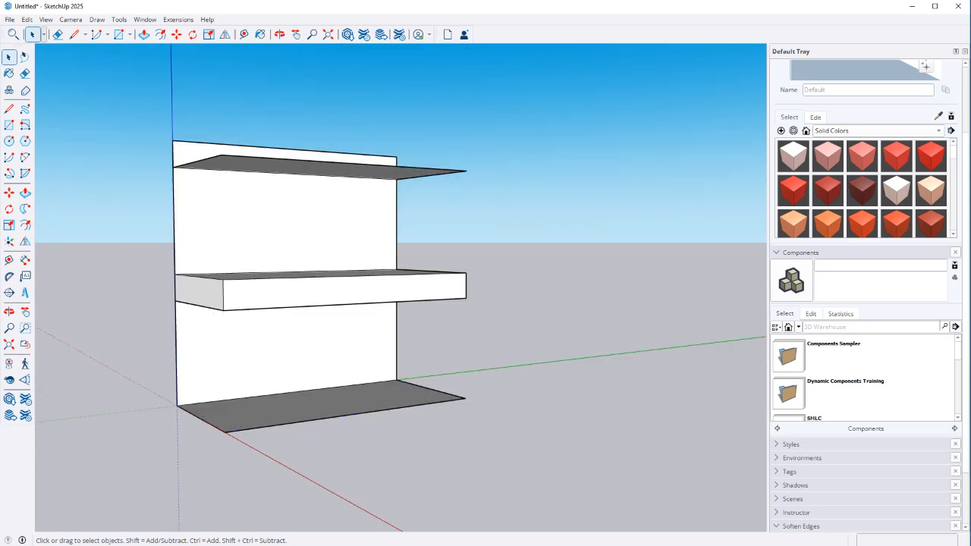
pyautogui.tripleClick(262, 302)
pyautogui.rightClick(260, 304)
pyautogui.moveTo(304, 410)
pyautogui.click(388, 411)
# Step: Paste the cut riser and tread lines back in place at the floor's front corner
pyautogui.click(46, 19)
pyautogui.click(62, 31)
pyautogui.click(556, 342)
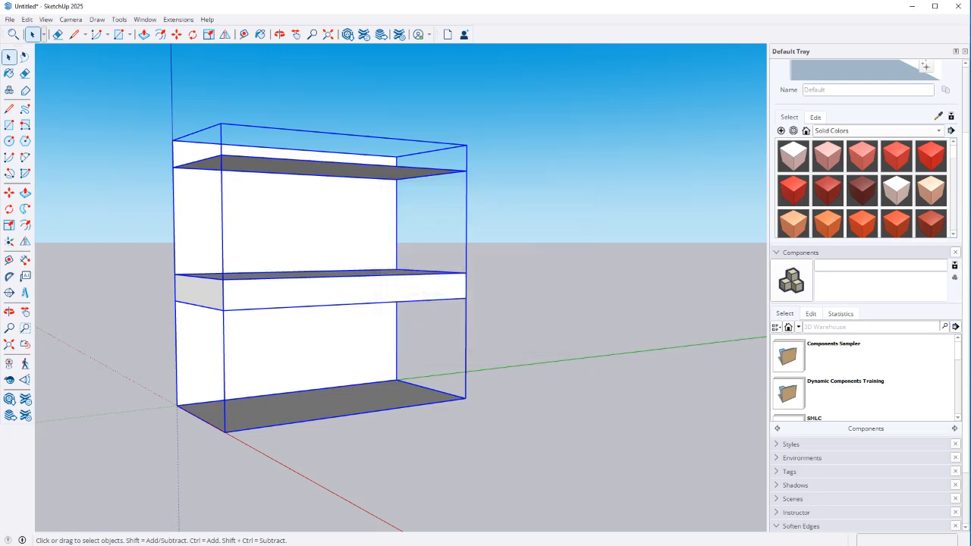
pyautogui.click(26, 19)
pyautogui.click(43, 95)
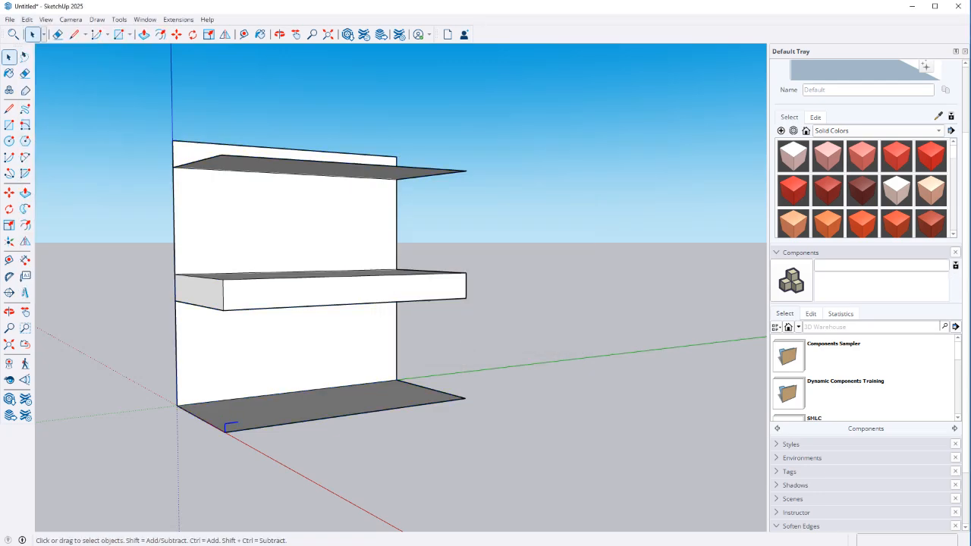
# Step: Copy the pasted riser and tread from the floor corner to the tread's end and array the copy 19 times
pyautogui.scroll(2, 226, 429)
pyautogui.press('m')
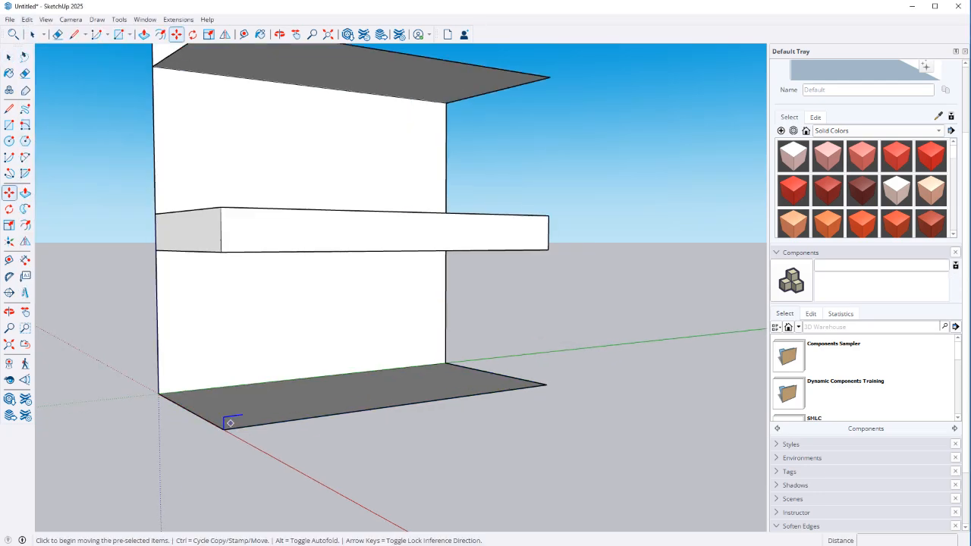
pyautogui.click(223, 429)
pyautogui.press('ctrl')
pyautogui.click(243, 414)
pyautogui.write('x19')
pyautogui.press('Return')
pyautogui.press('space')
# Step: Delete the surplus steps beyond the first riser that passes the upper floor level
pyautogui.scroll(2, 510, 158)
pyautogui.moveTo(458, 149); pyautogui.dragTo(562, 225)
pyautogui.scroll(2, 561, 225)
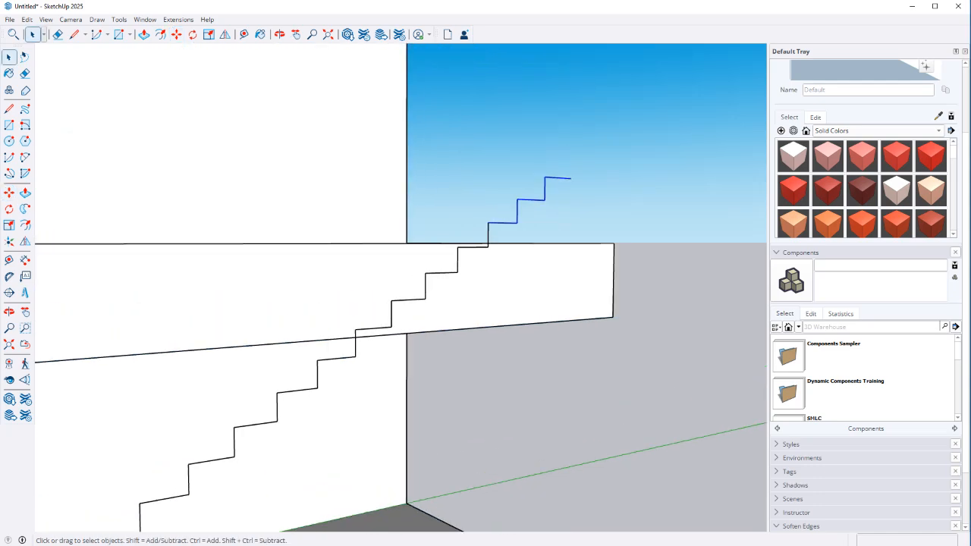
pyautogui.press('Delete')
# Step: Scale the connected stair profile vertically by about 0.95 so its top riser ends level with the slab's top
pyautogui.tripleClick(488, 233)
pyautogui.scroll(-2, 488, 233)
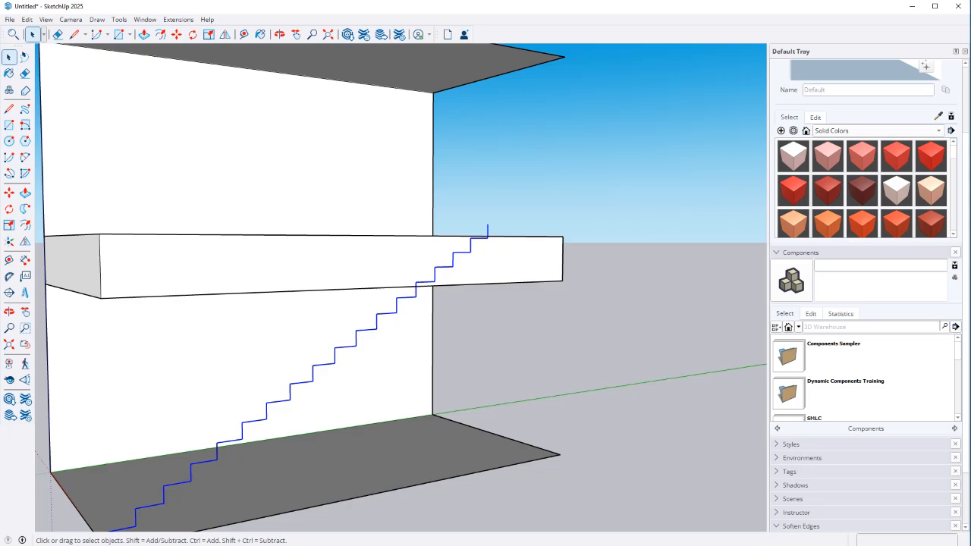
pyautogui.press('s')
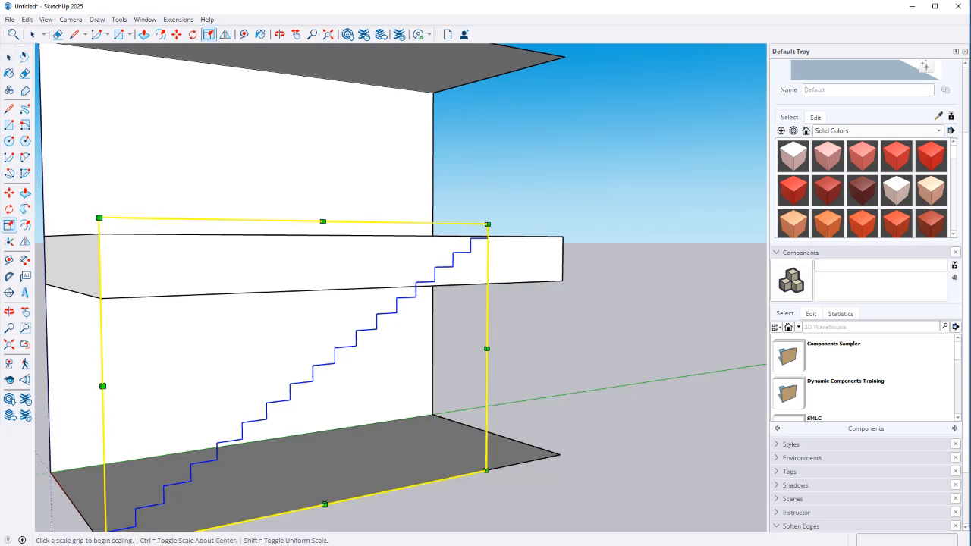
pyautogui.scroll(1, 317, 231)
pyautogui.click(324, 217)
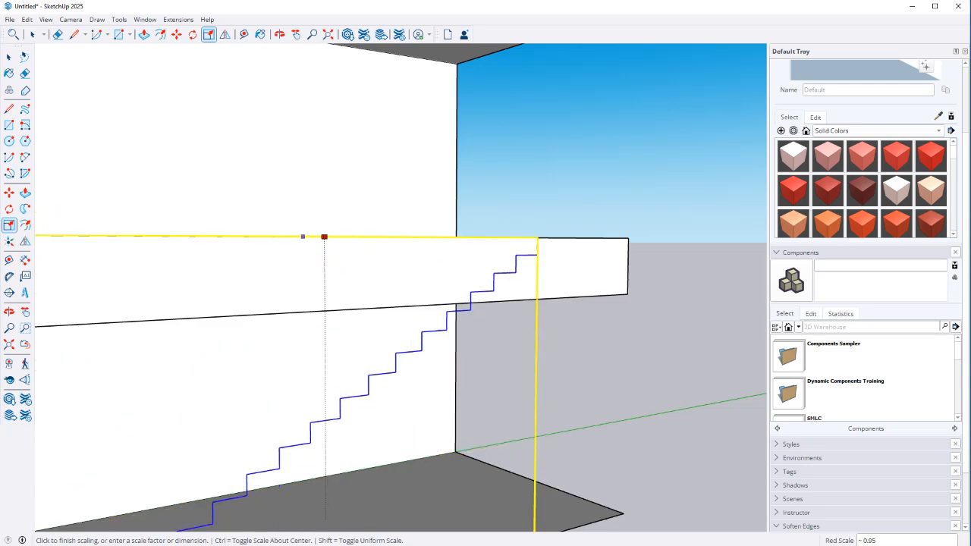
pyautogui.click(324, 237)
pyautogui.hotkey('shift', 'z')
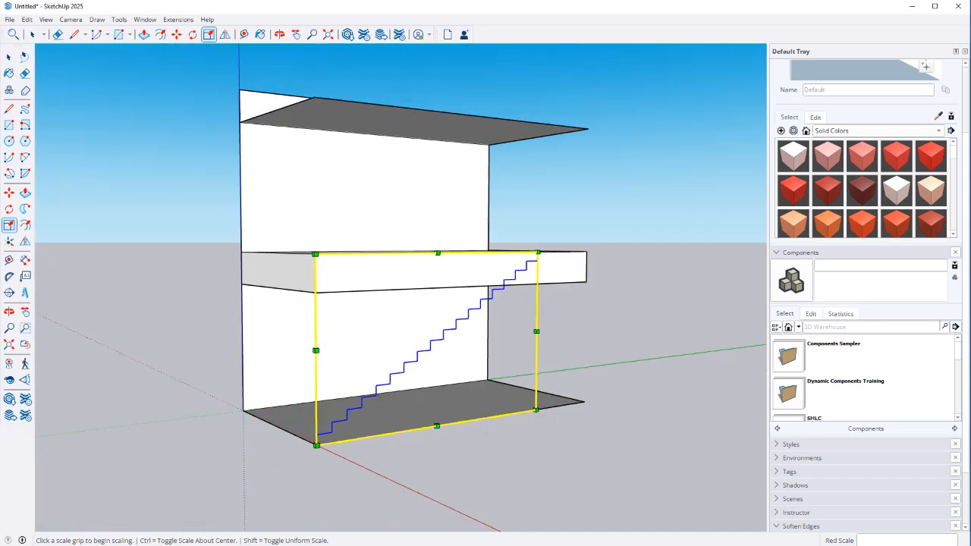
pyautogui.press('space')
pyautogui.moveTo(324, 238); pyautogui.dragTo(258, 232, button='middle')
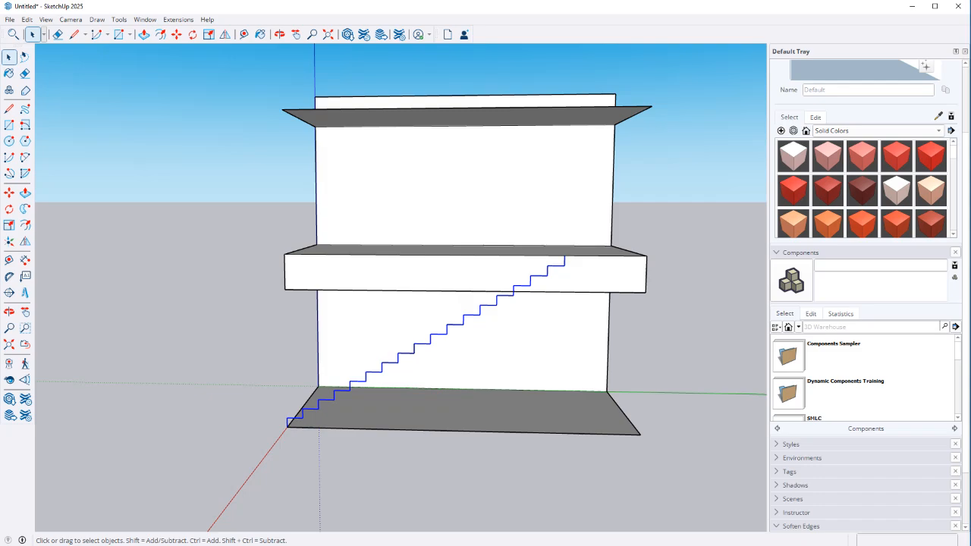
# Step: Undo the stair profile's scaling, trimming and array back to the first riser and tread lines
pyautogui.moveTo(364, 304); pyautogui.dragTo(409, 259, button='middle')
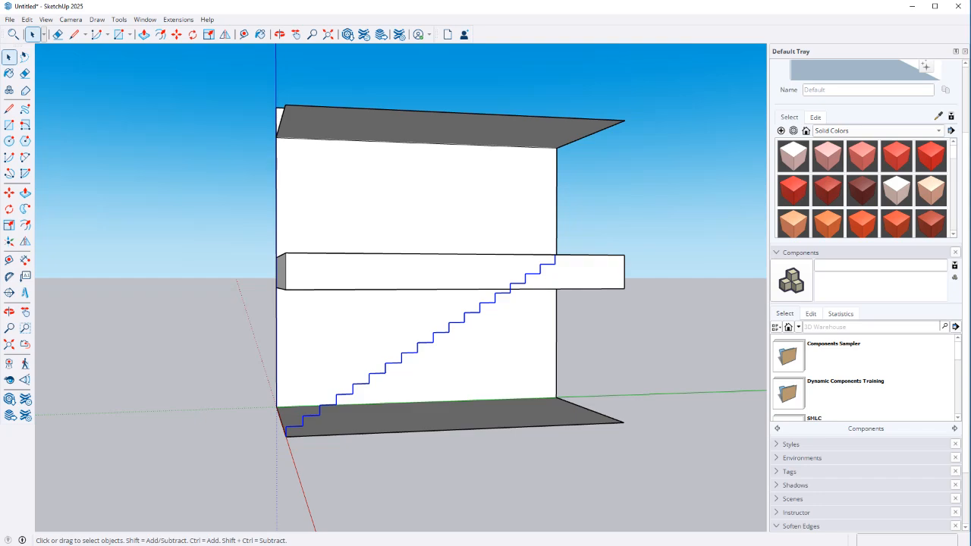
pyautogui.moveTo(379, 265); pyautogui.dragTo(437, 307, button='middle')
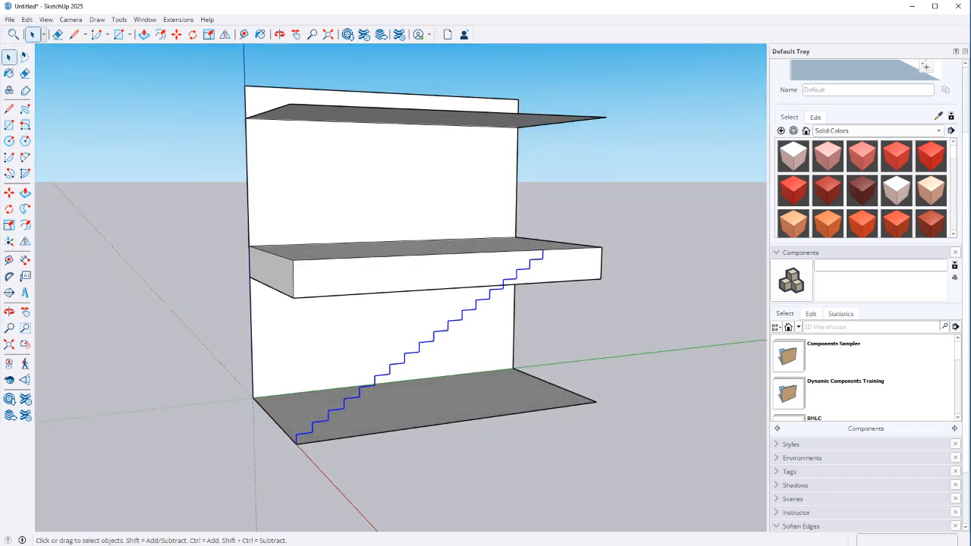
pyautogui.scroll(2, 296, 455)
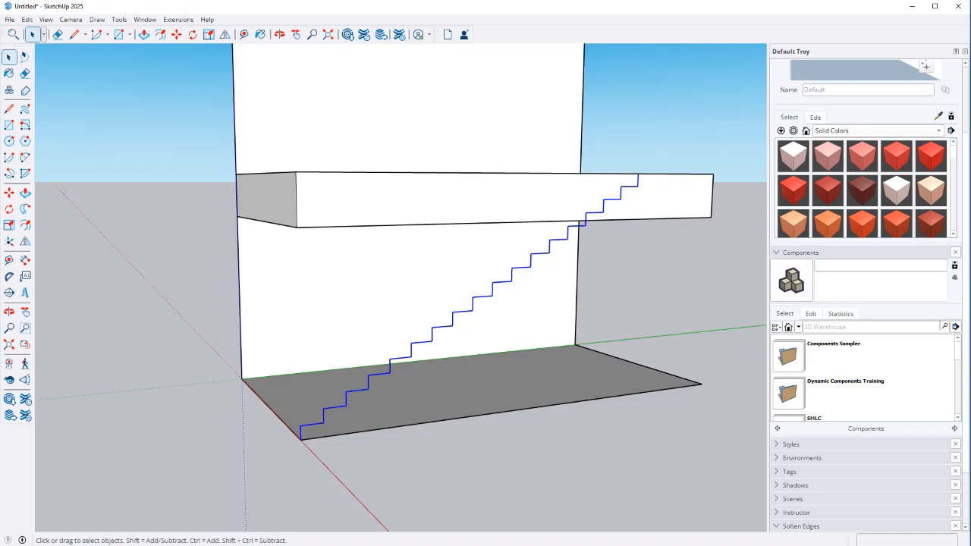
pyautogui.hotkey('ctrl', 'z')
pyautogui.hotkey('ctrl', 'z')
pyautogui.hotkey('ctrl', 'z')
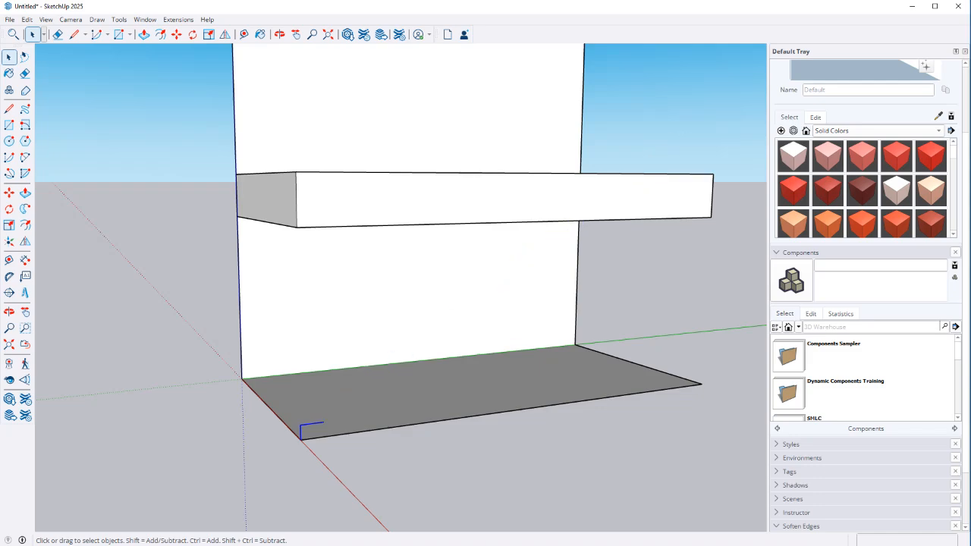
# Step: Draw a 3' wide tread face outward along the red axis from the first tread line
pyautogui.scroll(3, 338, 421)
pyautogui.keyDown('shift'); pyautogui.moveTo(337, 421); pyautogui.dragTo(395, 318, button='middle'); pyautogui.keyUp('shift')
pyautogui.press('l')
pyautogui.click(330, 292)
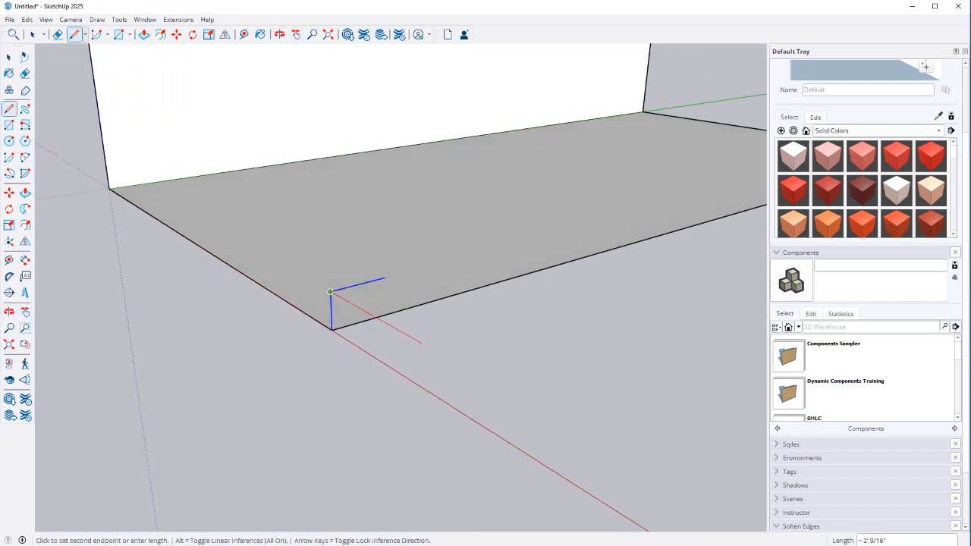
pyautogui.write("3'")
pyautogui.press('Return')
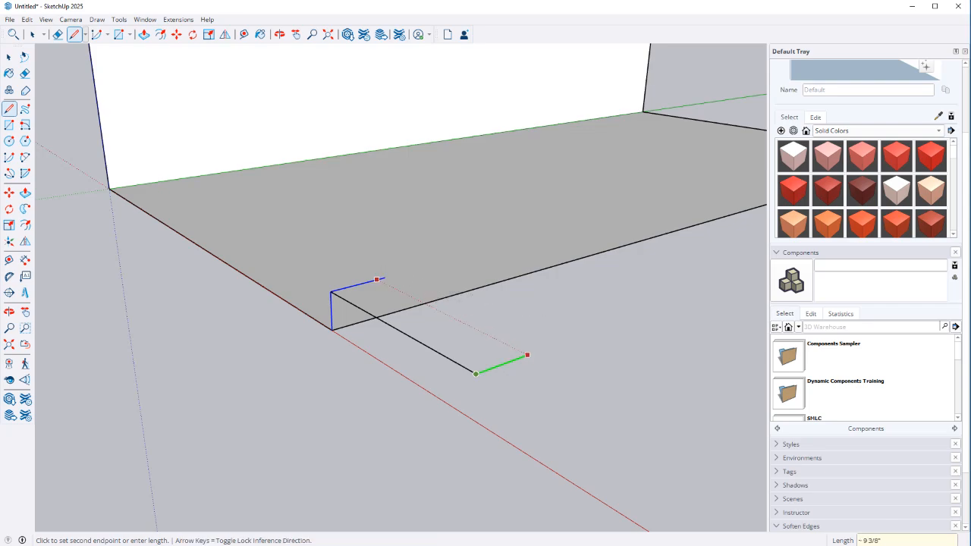
pyautogui.click(536, 351)
pyautogui.click(385, 278)
# Step: Draw the bottom and outer edges that close the first riser face beneath the tread
pyautogui.click(331, 330)
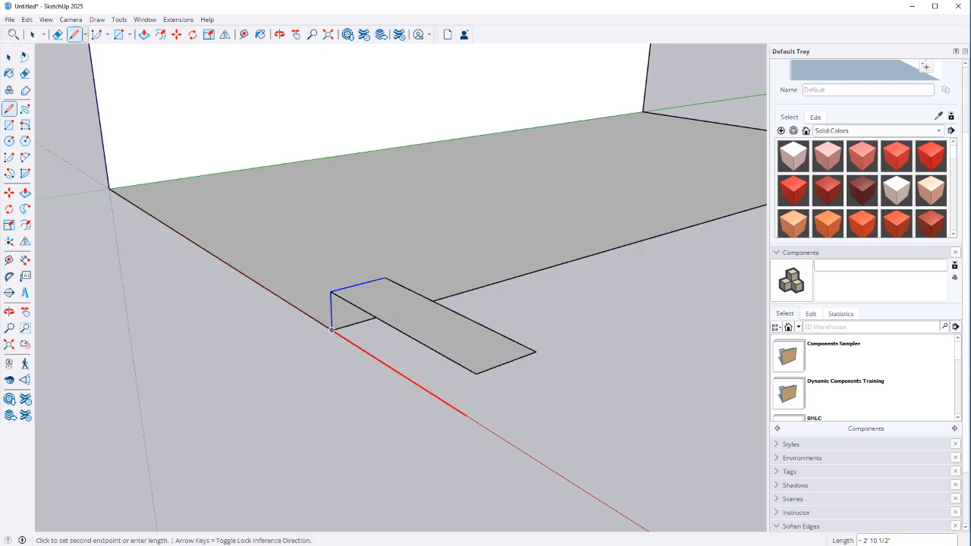
pyautogui.click(474, 420)
pyautogui.click(476, 374)
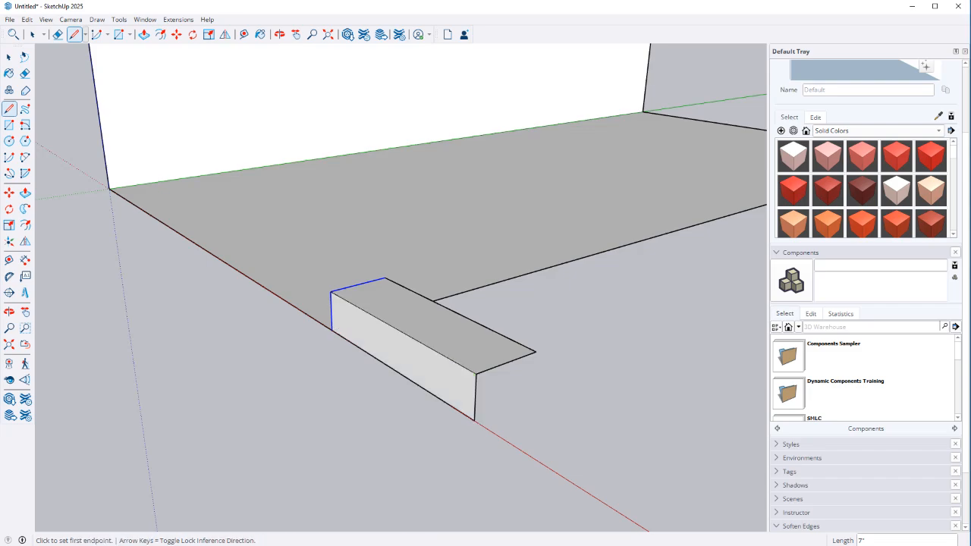
# Step: Copy the riser and tread faces from the lower corner to the tread's end and array them up past the upper floor
pyautogui.press('space')
pyautogui.tripleClick(409, 363)
pyautogui.scroll(-1, 409, 362)
pyautogui.scroll(-2, 385, 360)
pyautogui.moveTo(385, 360); pyautogui.dragTo(323, 349, button='middle')
pyautogui.press('m')
pyautogui.click(396, 391)
pyautogui.press('ctrl')
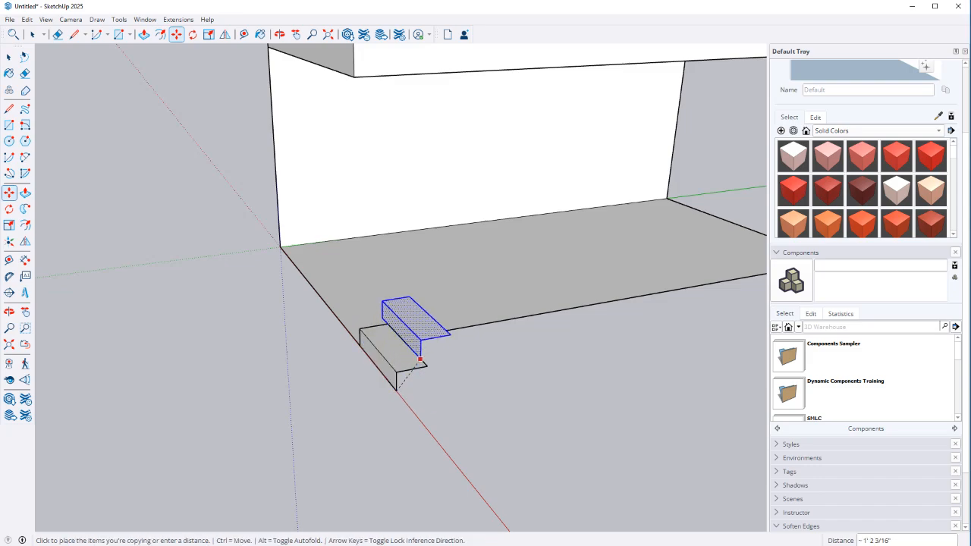
pyautogui.click(427, 366)
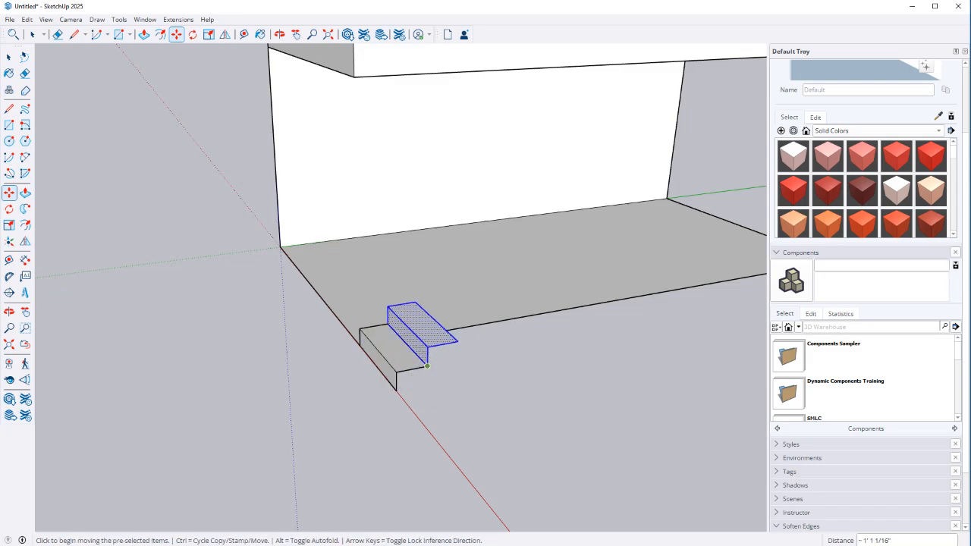
pyautogui.press('Return')
pyautogui.scroll(-2, 359, 363)
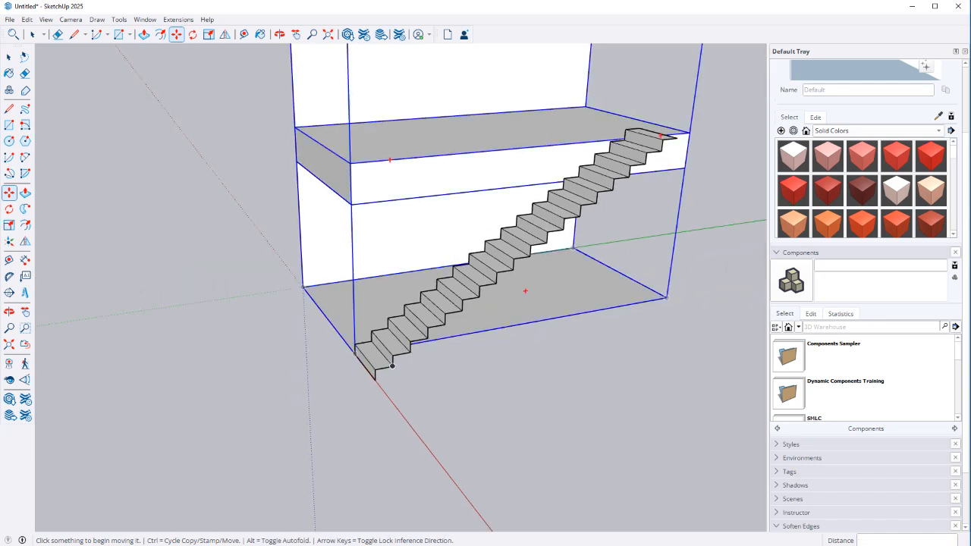
# Step: Erase the topmost tread so that the stair ends with a riser
pyautogui.press('space')
pyautogui.scroll(2, 654, 135)
pyautogui.moveTo(402, 304); pyautogui.dragTo(334, 303, button='middle')
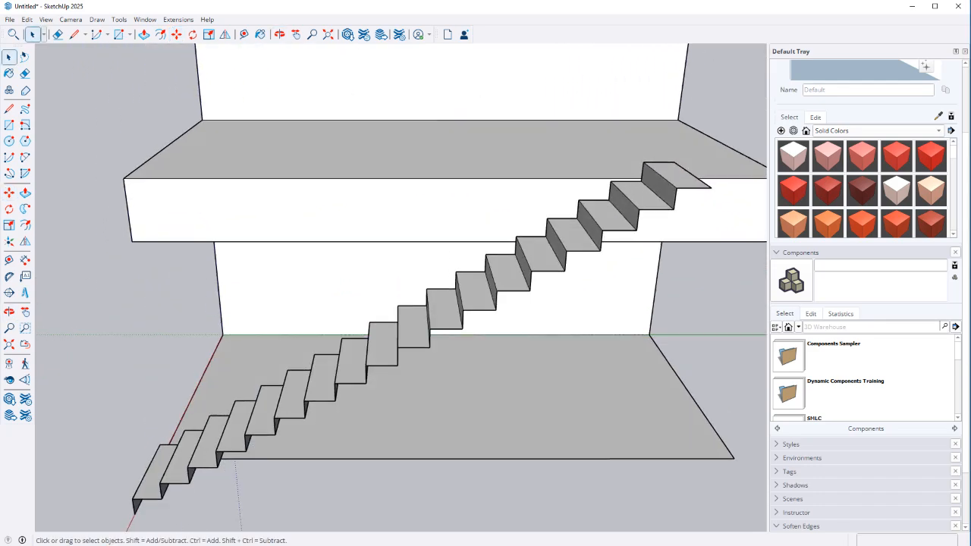
pyautogui.press('e')
pyautogui.moveTo(700, 179); pyautogui.dragTo(692, 190)
pyautogui.click(660, 163)
# Step: Scale the whole stair vertically by about 0.95 to end level with the upper slab's top
pyautogui.press('space')
pyautogui.doubleClick(642, 196)
pyautogui.tripleClick(642, 195)
pyautogui.press('s')
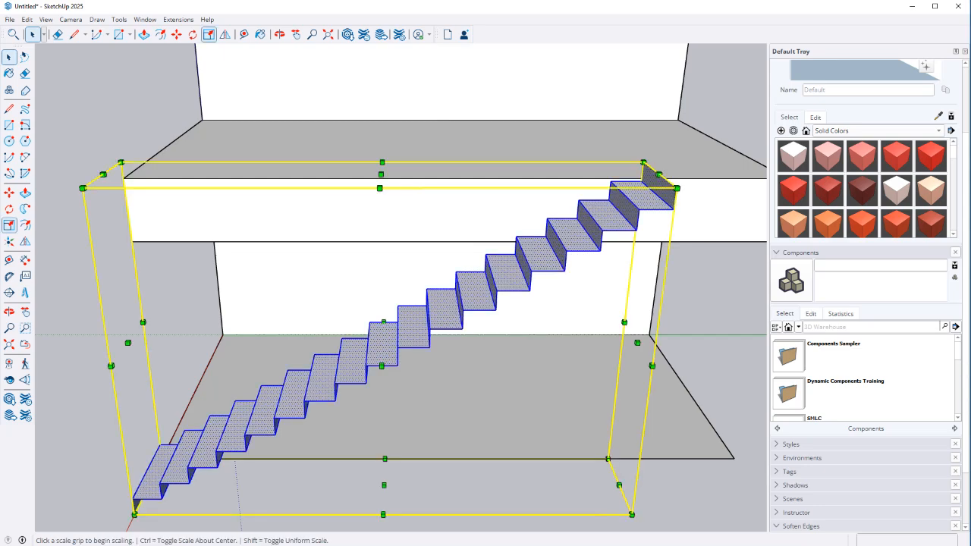
pyautogui.click(382, 190)
pyautogui.click(383, 180)
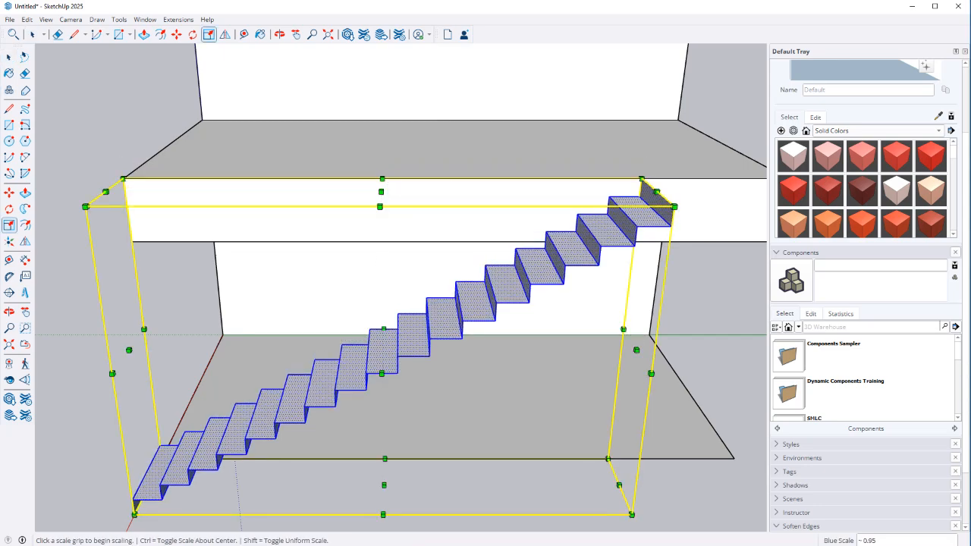
pyautogui.moveTo(382, 182); pyautogui.dragTo(304, 182, button='middle')
pyautogui.press('space')
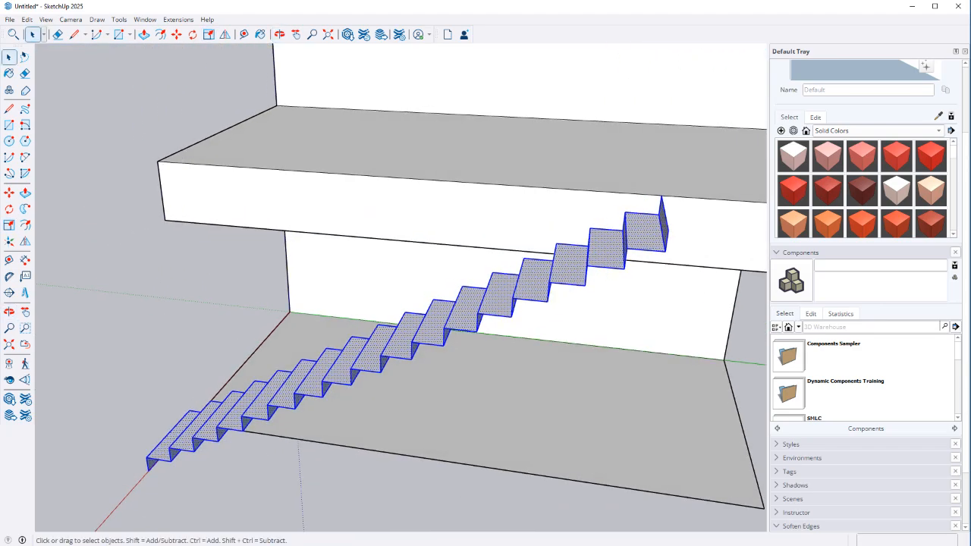
# Step: Move the scaled stair 3' along the green axis
pyautogui.moveTo(441, 300); pyautogui.dragTo(501, 364, button='middle')
pyautogui.scroll(-3, 492, 303)
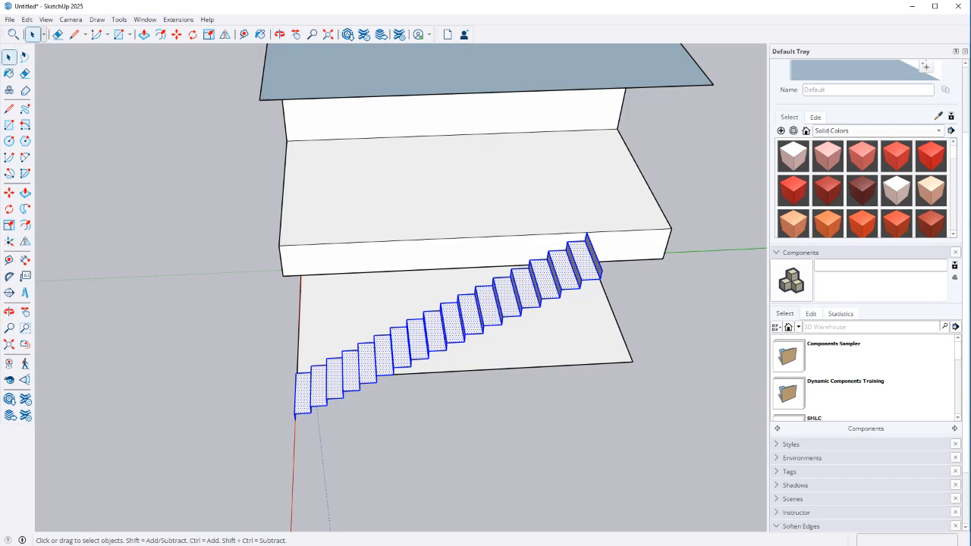
pyautogui.press('m')
pyautogui.click(296, 417)
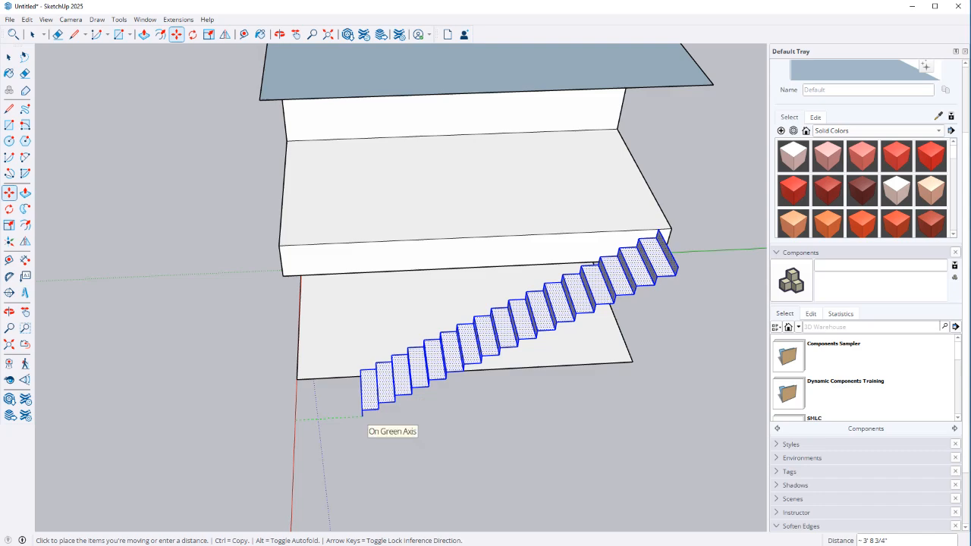
pyautogui.write("'")
pyautogui.press('Return')
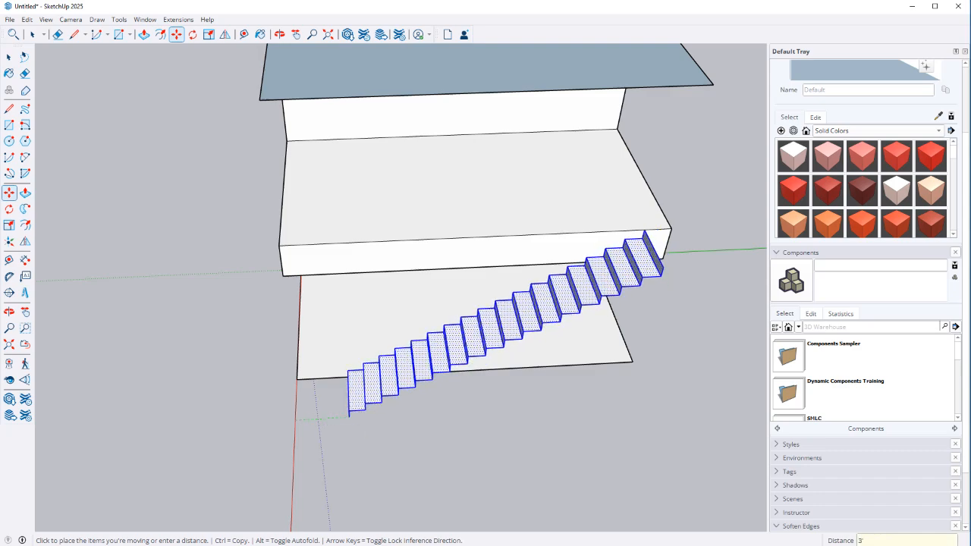
pyautogui.press('space')
# Step: Move the stair along the red axis until its inner side sits against the back wall
pyautogui.moveTo(339, 369); pyautogui.dragTo(425, 303, button='middle')
pyautogui.press('m')
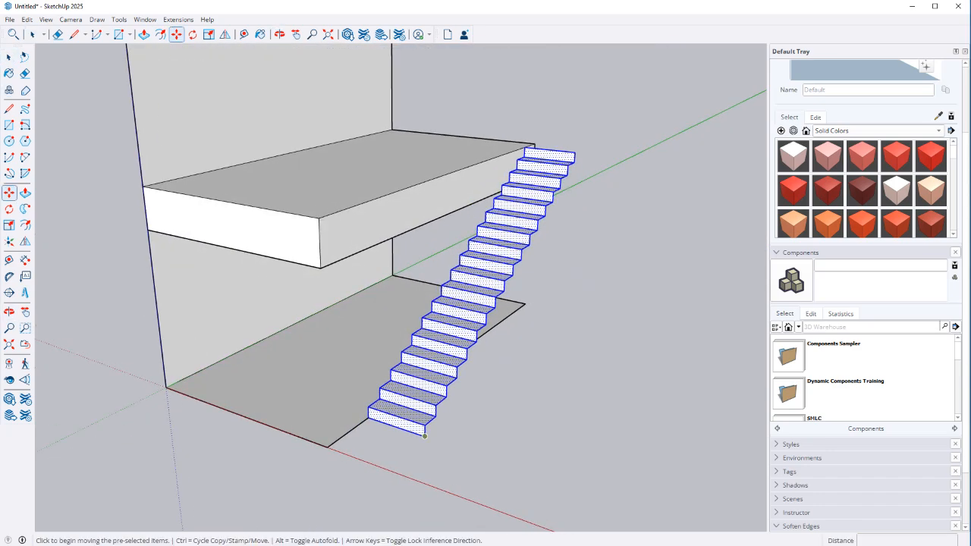
pyautogui.click(424, 436)
pyautogui.click(368, 417)
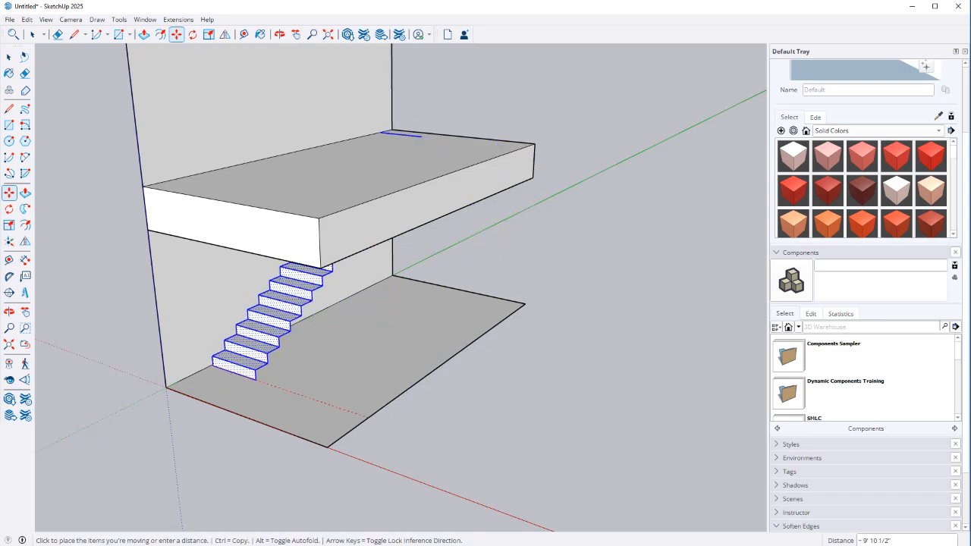
pyautogui.click(212, 363)
# Step: Open the building group and place a guide on the upper slab, parallel to the back wall at the stair's outer edge
pyautogui.moveTo(212, 362); pyautogui.dragTo(211, 156, button='middle')
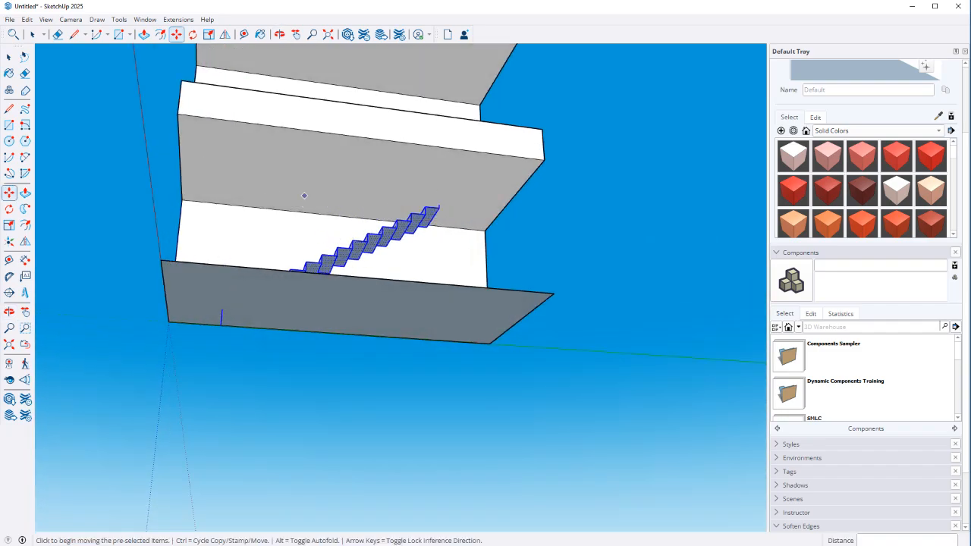
pyautogui.moveTo(208, 218); pyautogui.dragTo(217, 319, button='middle')
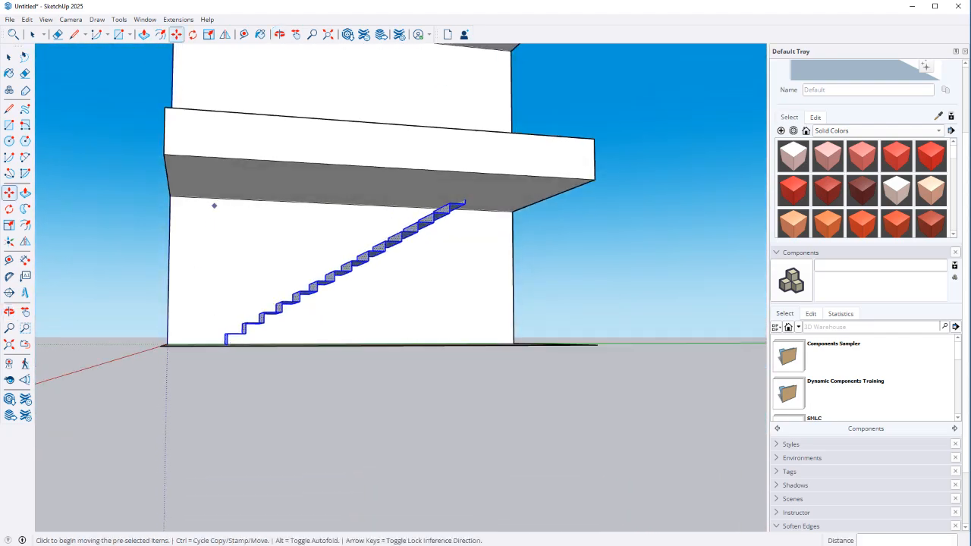
pyautogui.moveTo(267, 188); pyautogui.dragTo(260, 236, button='middle')
pyautogui.press('space')
pyautogui.doubleClick(290, 347)
pyautogui.press('t')
pyautogui.click(522, 144)
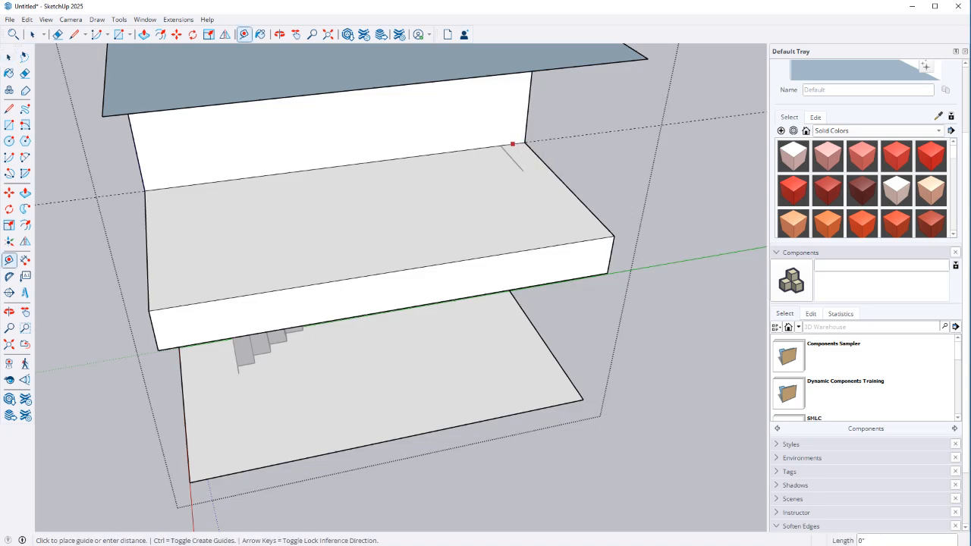
pyautogui.click(523, 170)
# Step: Place a second guide on the upper slab 3' in from its end edge near the stair's foot
pyautogui.press('r')
pyautogui.press('t')
pyautogui.click(145, 243)
pyautogui.write("3'")
pyautogui.press('Return')
# Step: Draw a rectangle about 15' 7" by 3' 1" on the upper slab from the end guide to the stair's top riser
pyautogui.press('r')
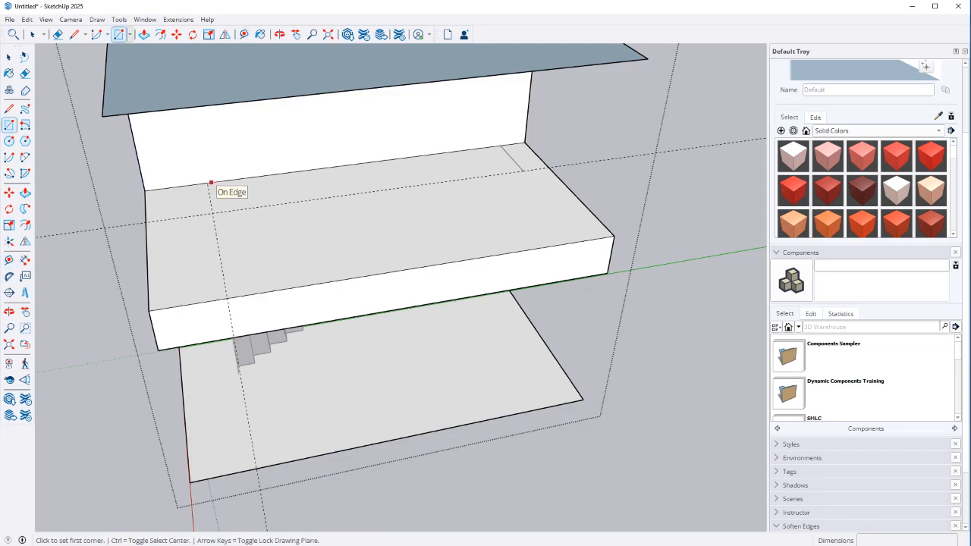
pyautogui.click(207, 184)
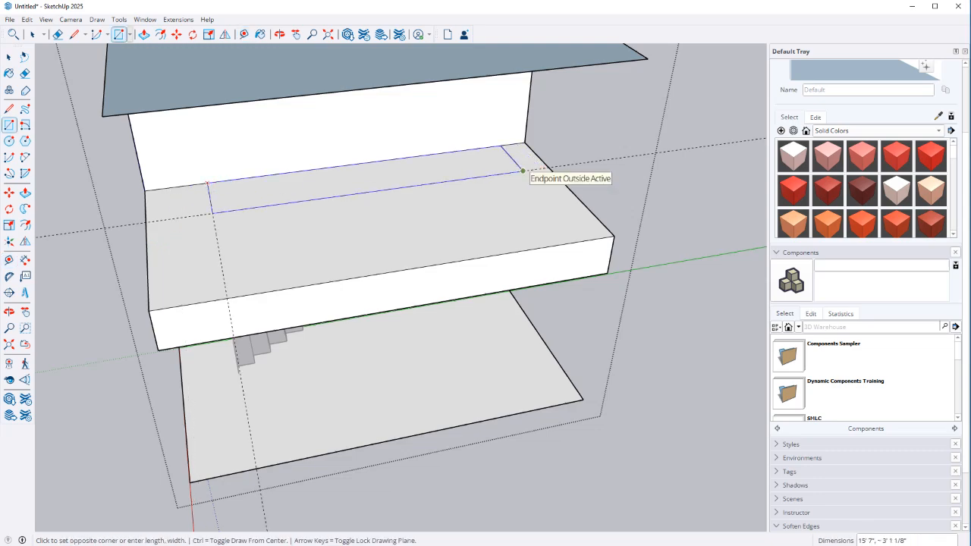
pyautogui.click(521, 170)
# Step: Push the rectangle down through the slab's full thickness to cut the stair opening
pyautogui.press('space')
pyautogui.click(365, 181)
pyautogui.press('p')
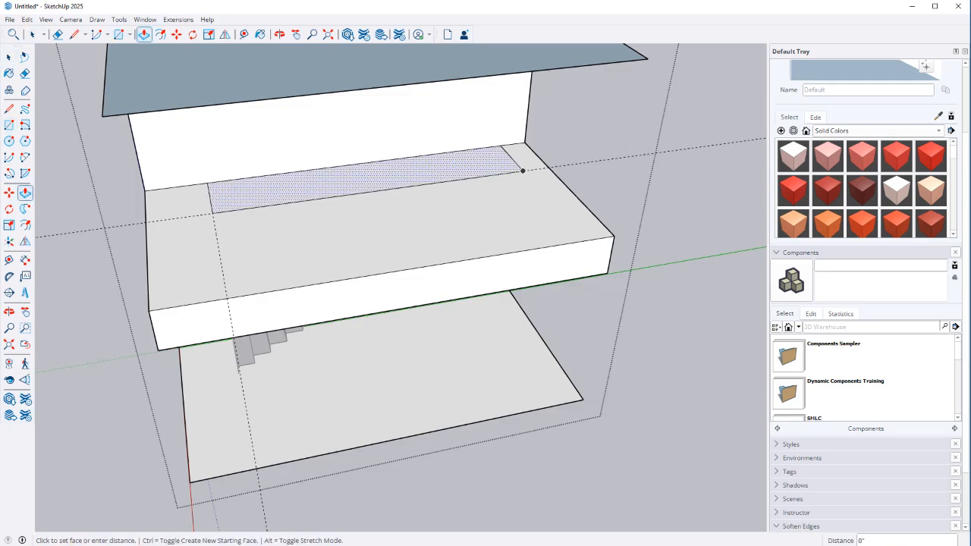
pyautogui.click(520, 169)
pyautogui.click(485, 265)
# Step: Push the stair opening's end face 3' out to the end of the slab
pyautogui.moveTo(486, 269); pyautogui.dragTo(486, 125, button='middle')
pyautogui.press('space')
pyautogui.scroll(3, 289, 293)
pyautogui.moveTo(485, 227); pyautogui.dragTo(554, 319, button='middle')
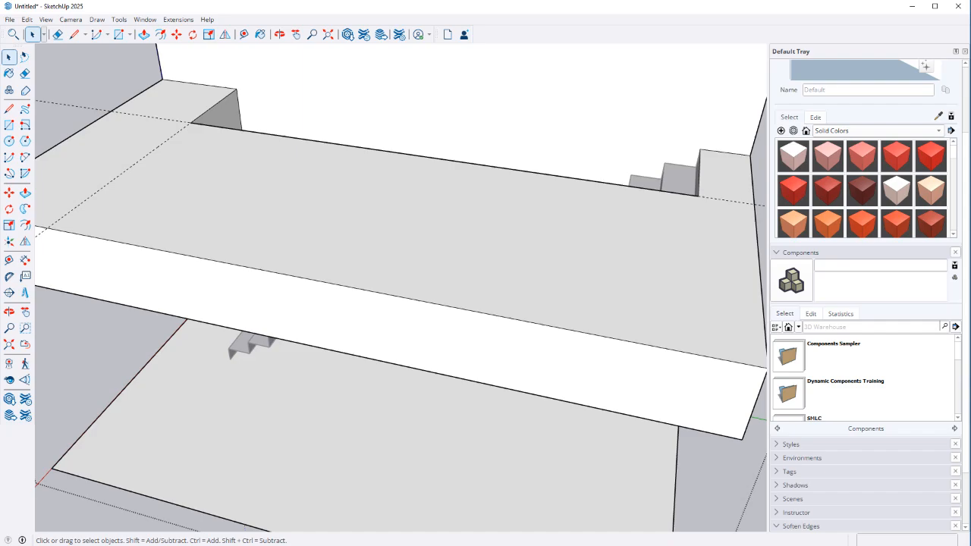
pyautogui.press('p')
pyautogui.click(221, 111)
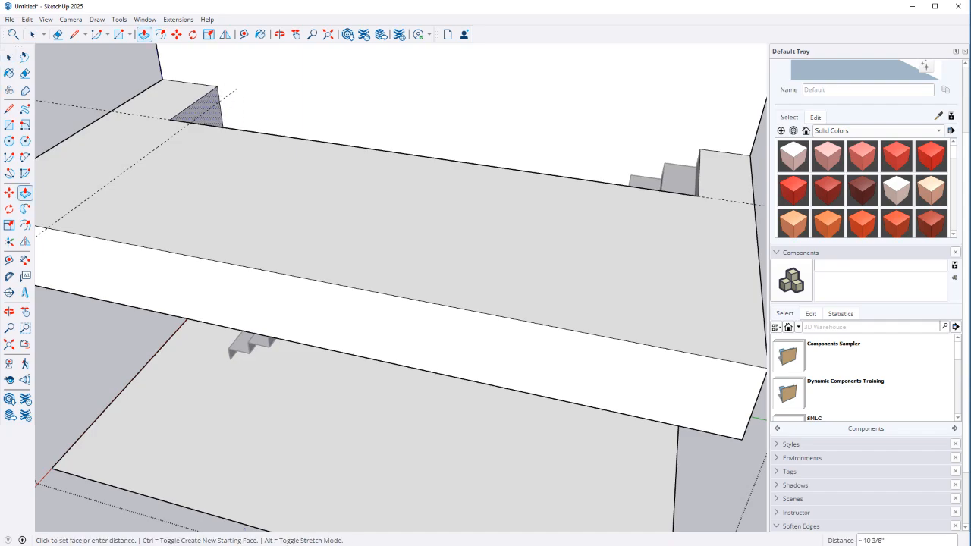
pyautogui.click(160, 69)
# Step: Examine the extended stair opening, the back wall and the stair from several sides
pyautogui.moveTo(266, 289); pyautogui.dragTo(532, 311, button='middle')
pyautogui.moveTo(365, 295); pyautogui.dragTo(516, 296, button='middle')
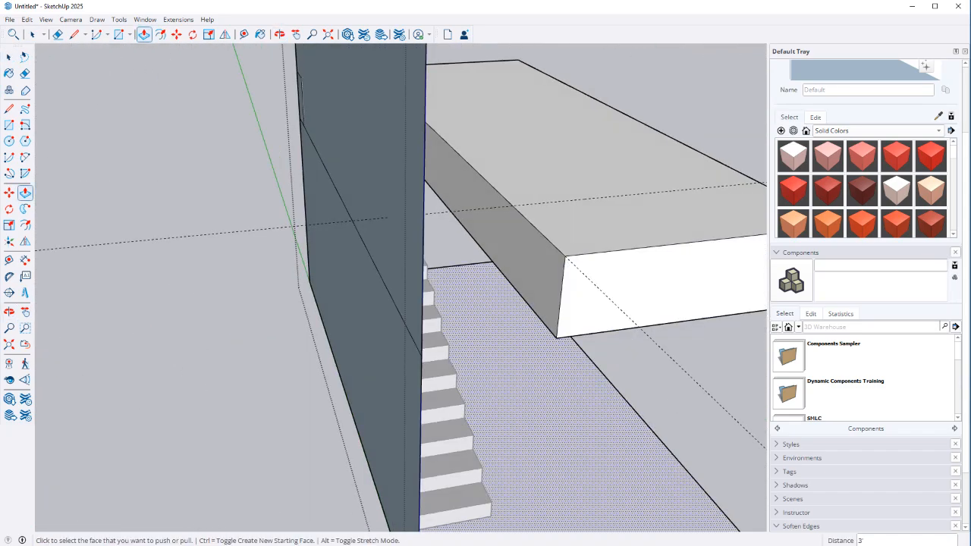
pyautogui.scroll(-4, 477, 426)
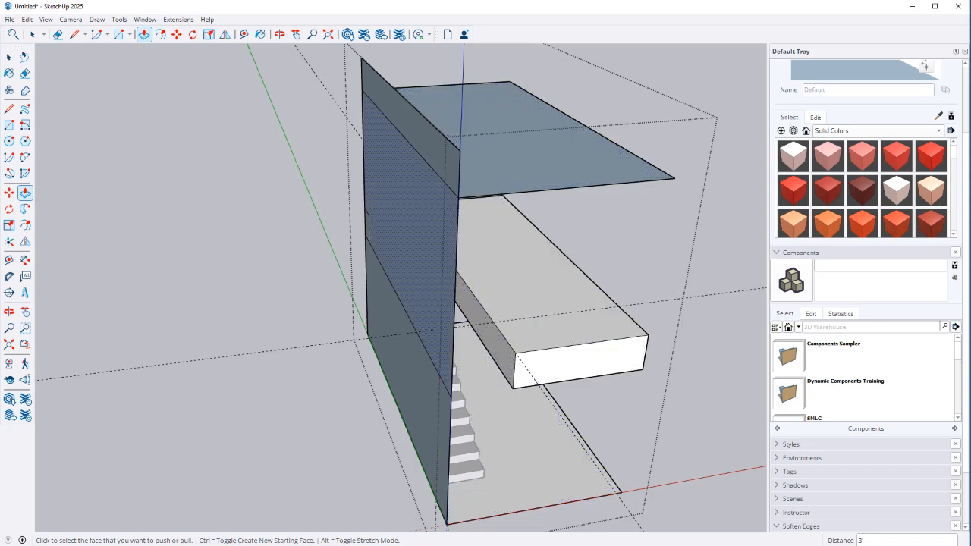
pyautogui.moveTo(561, 433); pyautogui.dragTo(364, 372, button='middle')
pyautogui.scroll(2, 303, 341)
pyautogui.moveTo(319, 342); pyautogui.dragTo(395, 380, button='middle')
pyautogui.press('space')
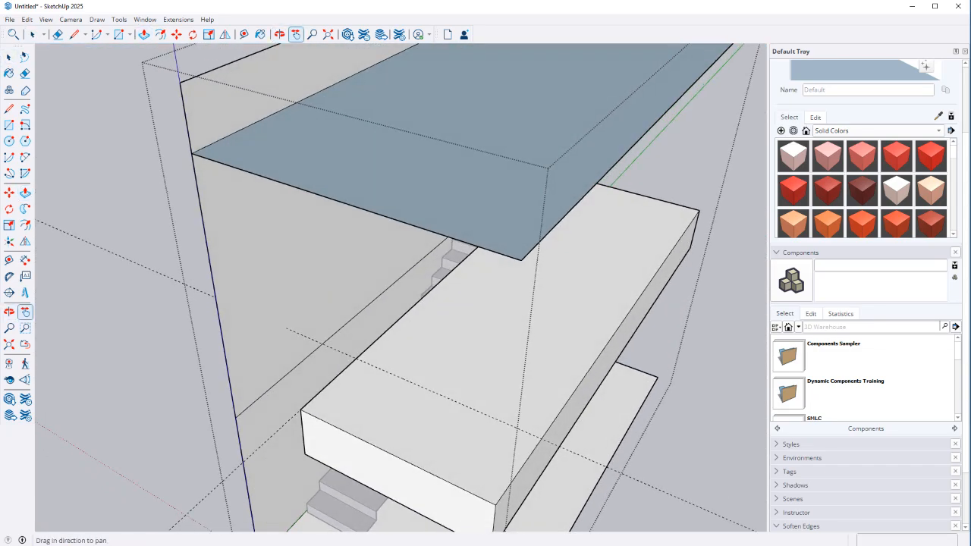
pyautogui.scroll(-6, 460, 289)
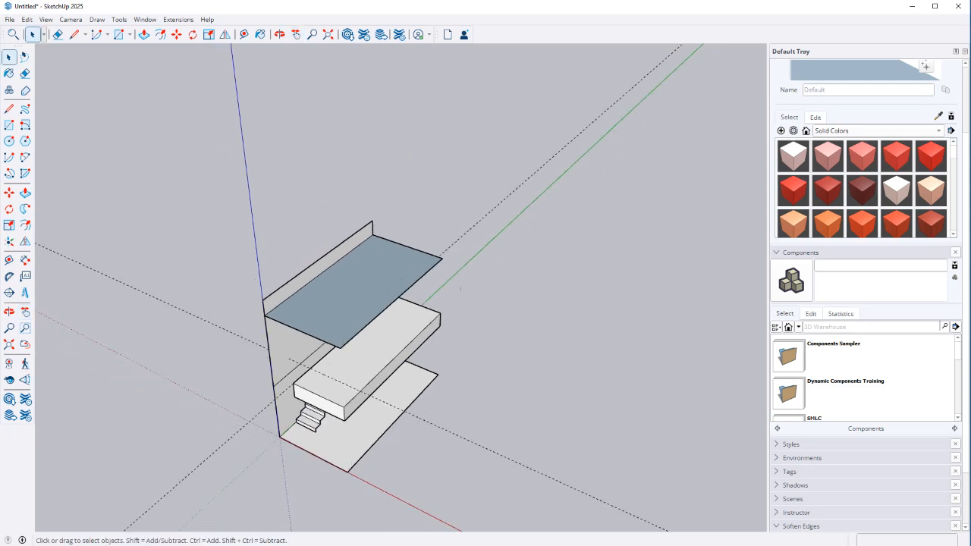
# Step: Undo the opening's extension, the slab cut and its rectangle, keeping the guides
pyautogui.hotkey('ctrl', 'z')
pyautogui.hotkey('ctrl', 'z')
pyautogui.hotkey('ctrl', 'z')
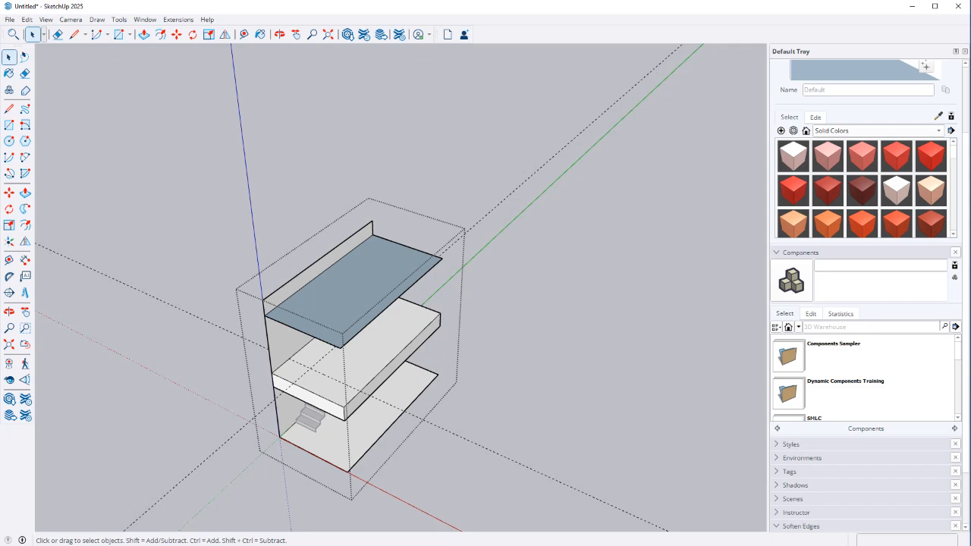
pyautogui.hotkey('ctrl', 'z')
pyautogui.hotkey('ctrl', 'z')
pyautogui.hotkey('ctrl', 'z')
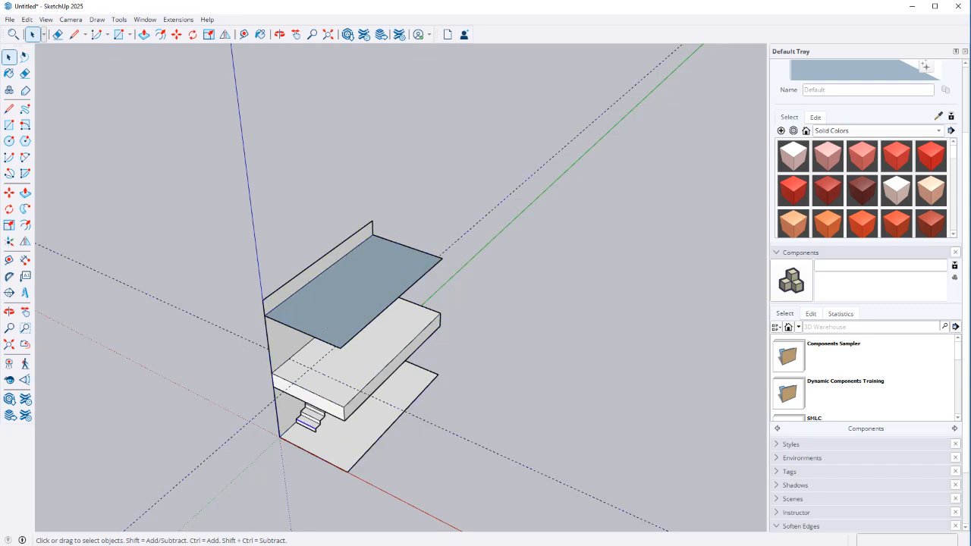
# Step: Make the whole stair a group and move it out of the building into the open area beside it
pyautogui.rightClick(309, 421)
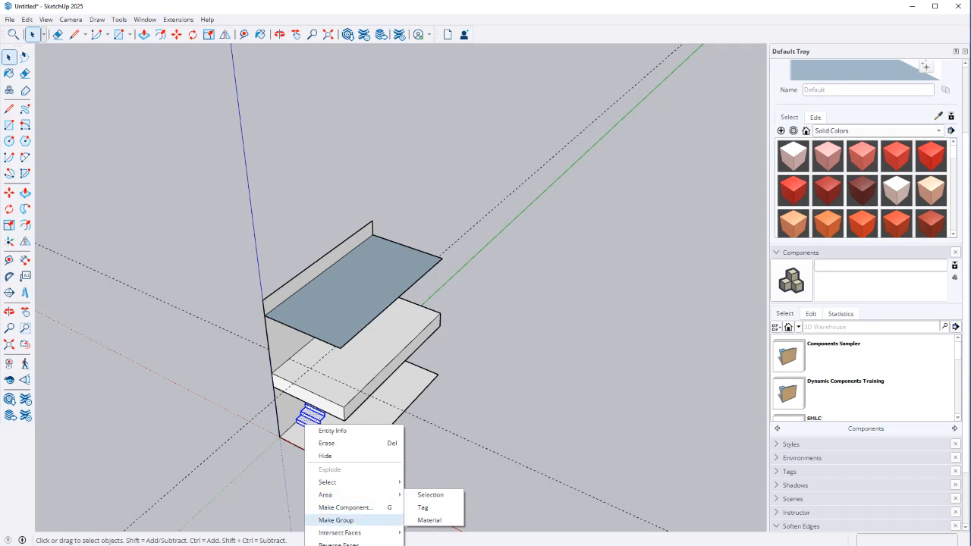
pyautogui.click(342, 520)
pyautogui.press('m')
pyautogui.click(316, 432)
pyautogui.click(450, 499)
pyautogui.keyDown('shift'); pyautogui.moveTo(428, 492); pyautogui.dragTo(247, 310, button='middle'); pyautogui.keyUp('shift')
pyautogui.scroll(3, 388, 332)
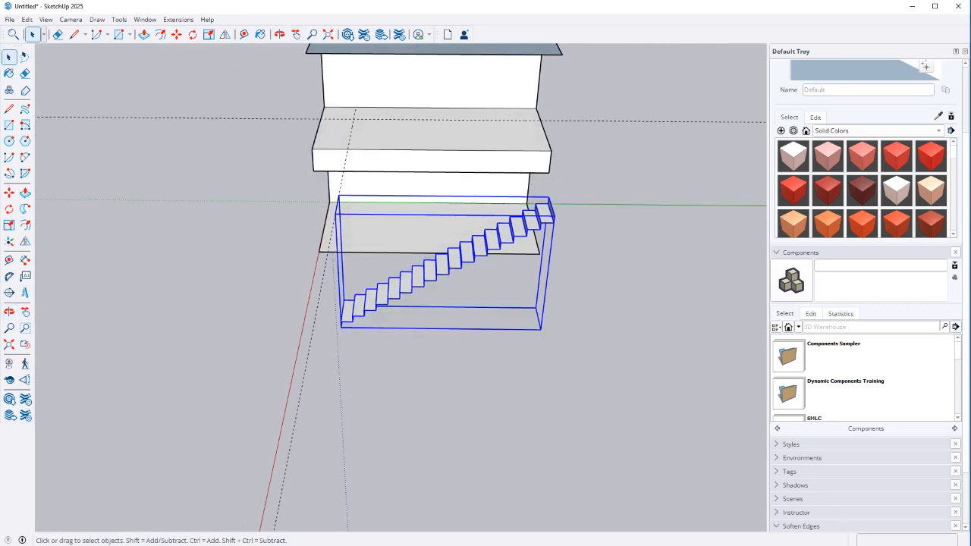
pyautogui.hotkey('ctrl', 'v')
pyautogui.moveTo(253, 375); pyautogui.dragTo(582, 456, button='middle')
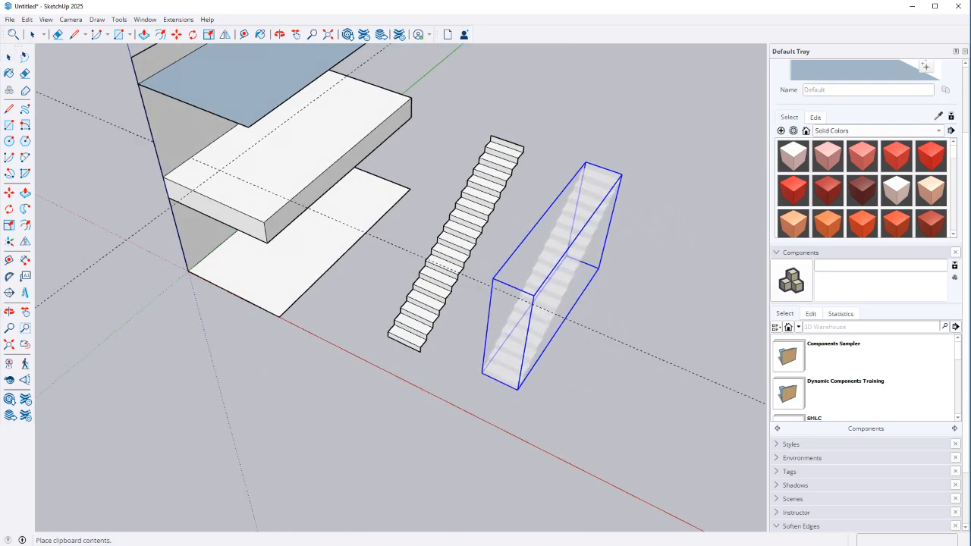
pyautogui.press('Escape')
# Step: Copy the straight stair group about 9' to the side, away from the building
pyautogui.press('m')
pyautogui.click(356, 347)
pyautogui.press('ctrl')
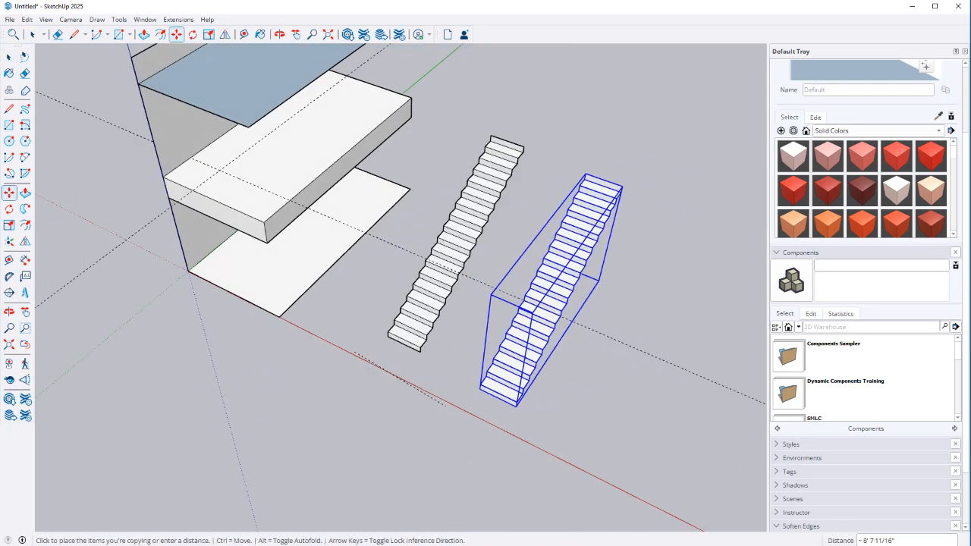
pyautogui.click(454, 395)
# Step: Inside the copied stair group, rotate the upper run of steps 90° about the outer corner where it meets the lower run
pyautogui.press('space')
pyautogui.moveTo(531, 342); pyautogui.dragTo(338, 262, button='middle')
pyautogui.tripleClick(445, 230)
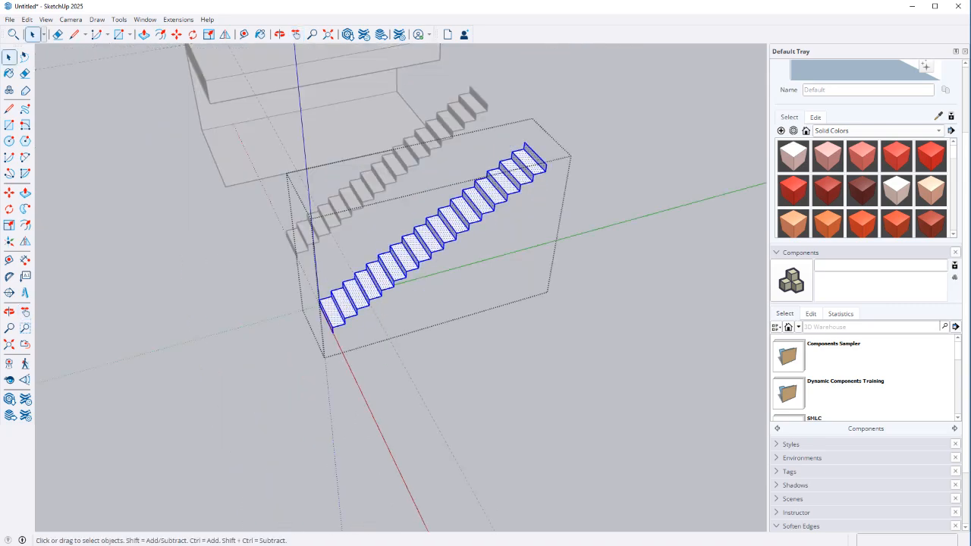
pyautogui.moveTo(445, 230); pyautogui.dragTo(345, 341, button='middle')
pyautogui.moveTo(463, 317); pyautogui.dragTo(583, 337)
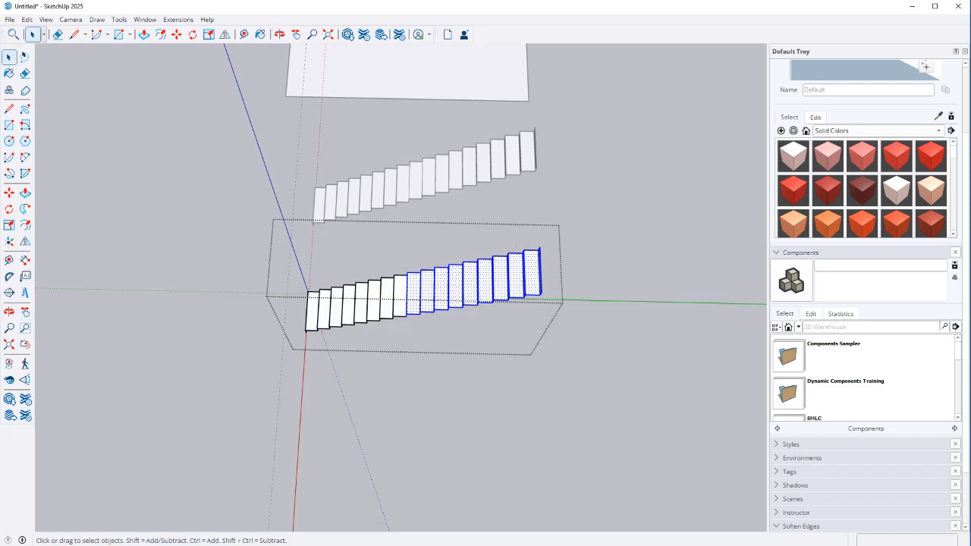
pyautogui.scroll(3, 370, 318)
pyautogui.moveTo(370, 319); pyautogui.dragTo(440, 314, button='middle')
pyautogui.press('q')
pyautogui.click(430, 296)
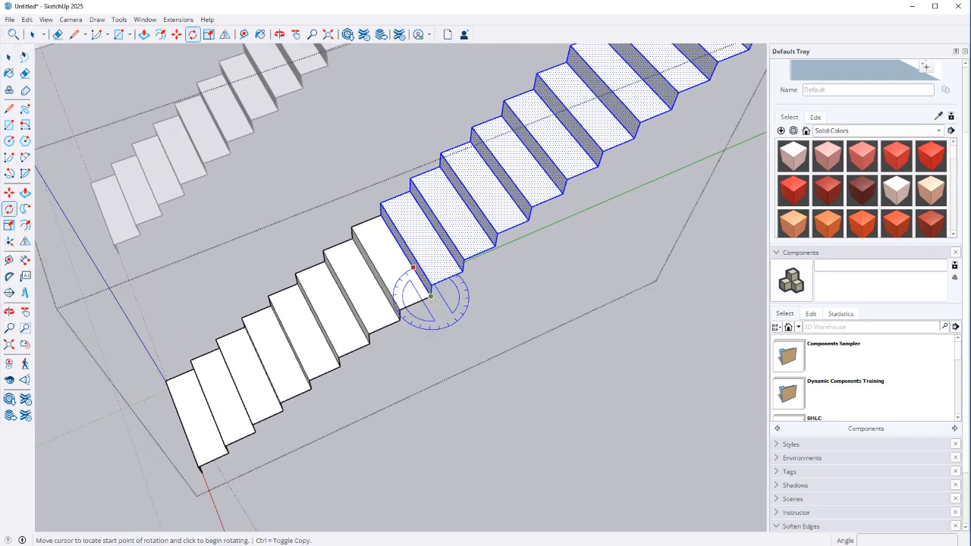
pyautogui.click(412, 267)
pyautogui.click(464, 281)
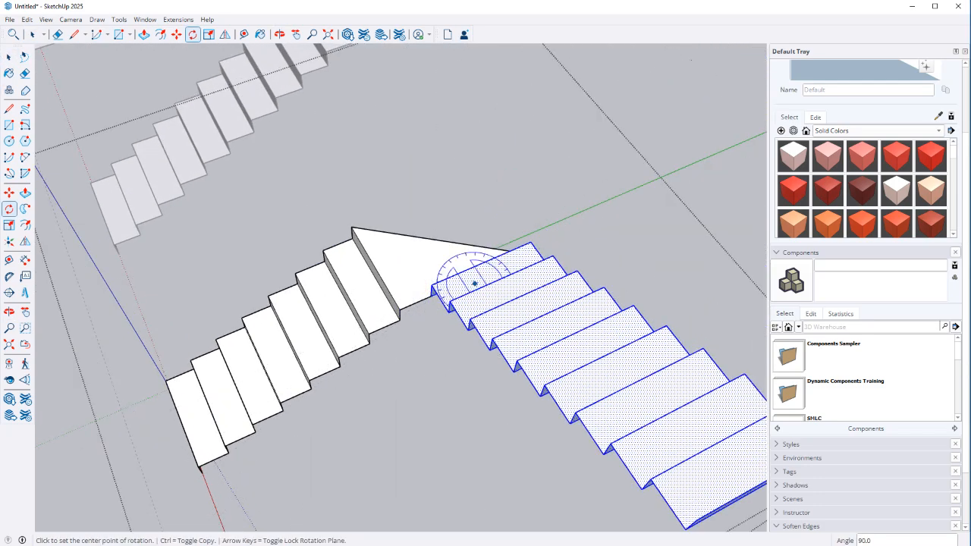
# Step: Move the rotated upper run back by one tread depth so its corner meets the front corner of the middle tread
pyautogui.press('m')
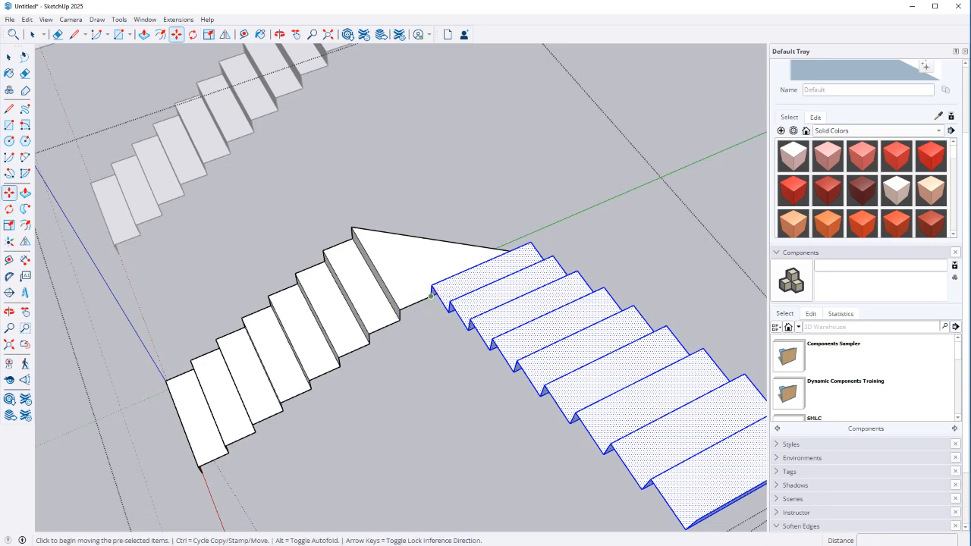
pyautogui.click(431, 296)
pyautogui.click(400, 310)
pyautogui.moveTo(448, 306); pyautogui.dragTo(243, 288, button='middle')
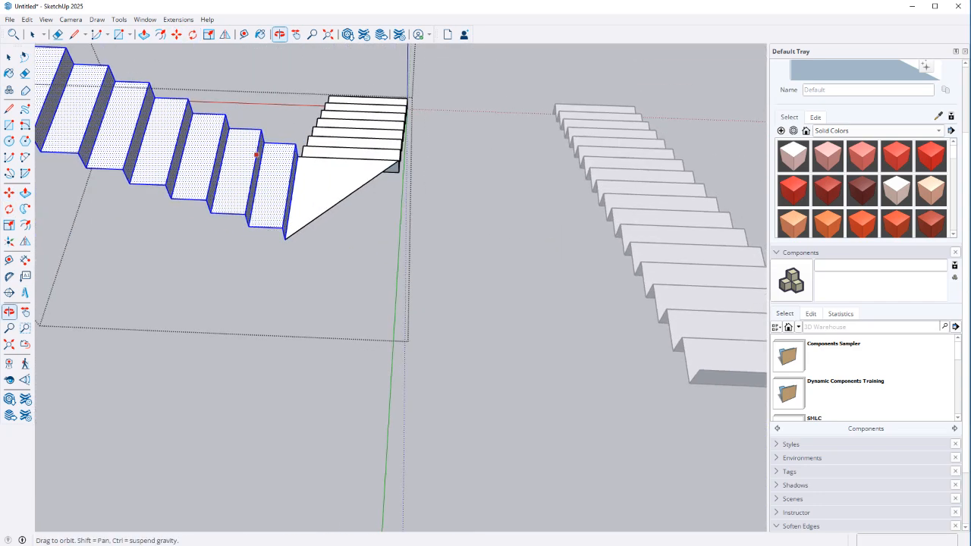
pyautogui.moveTo(257, 154); pyautogui.dragTo(249, 156, button='middle')
# Step: Complete the corner landing with a 3' by 3' rectangle and erase the diagonal edge across it
pyautogui.press('r')
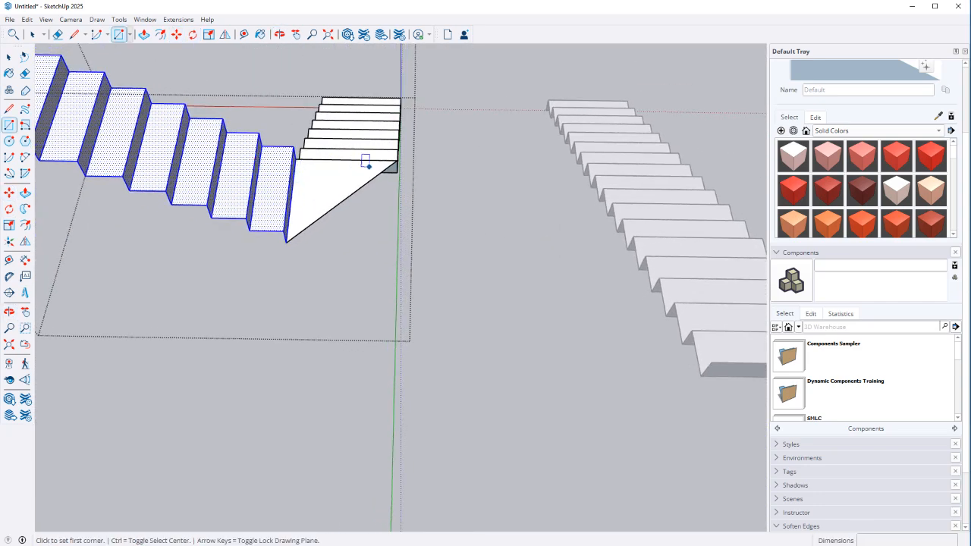
pyautogui.click(396, 160)
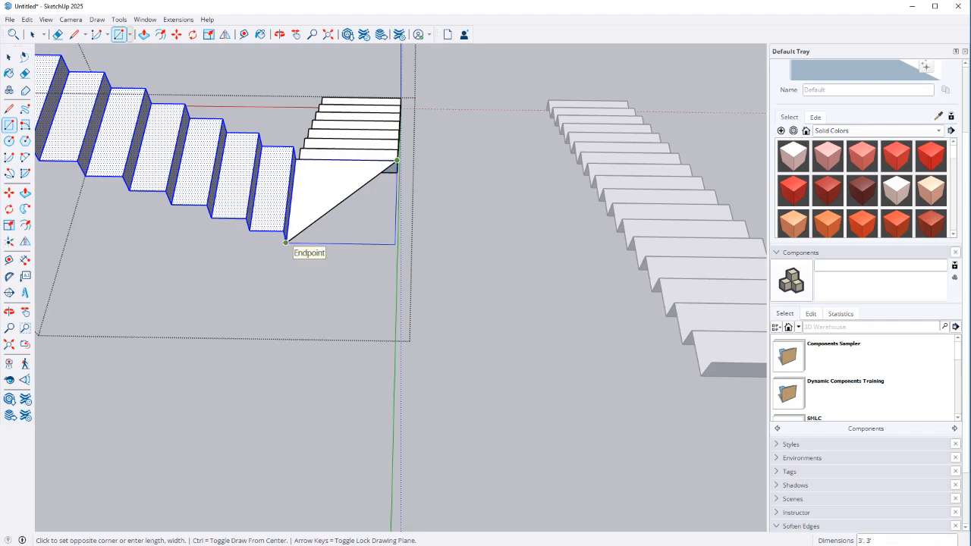
pyautogui.click(286, 244)
pyautogui.press('e')
pyautogui.click(341, 202)
pyautogui.press('space')
# Step: Examine the L-shaped stair and its square landing from several sides
pyautogui.moveTo(342, 202); pyautogui.dragTo(576, 266, button='middle')
pyautogui.moveTo(394, 288)
pyautogui.mouseDown(button='middle')
pyautogui.moveTo(531, 250)
pyautogui.moveTo(554, 227)
pyautogui.mouseUp(button='middle')
pyautogui.scroll(-3, 577, 190)
pyautogui.moveTo(357, 455); pyautogui.dragTo(364, 379, button='middle')
pyautogui.press('Escape')
pyautogui.scroll(-3, 232, 410)
pyautogui.scroll(-2, 231, 410)
pyautogui.moveTo(364, 319); pyautogui.dragTo(455, 357, button='middle')
pyautogui.moveTo(622, 266); pyautogui.dragTo(589, 385, button='middle')
pyautogui.scroll(3, 590, 385)
# Step: Inside the L-shaped stair group, rotate the upper run another 90° about the landing's inner corner to form a U-shaped stair
pyautogui.tripleClick(371, 364)
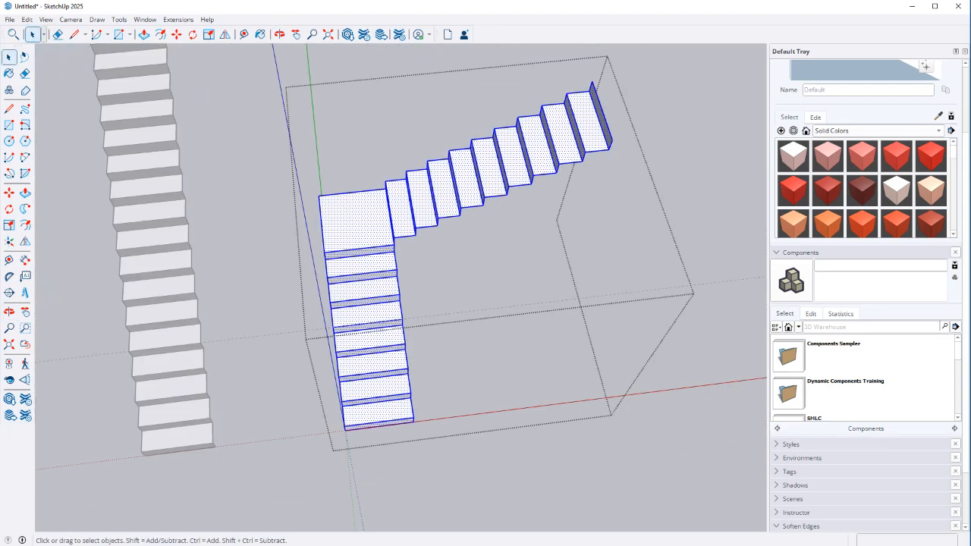
pyautogui.moveTo(370, 364); pyautogui.dragTo(330, 360, button='middle')
pyautogui.moveTo(361, 79); pyautogui.dragTo(664, 252)
pyautogui.scroll(2, 414, 242)
pyautogui.moveTo(414, 251); pyautogui.dragTo(492, 241, button='middle')
pyautogui.press('q')
pyautogui.click(466, 242)
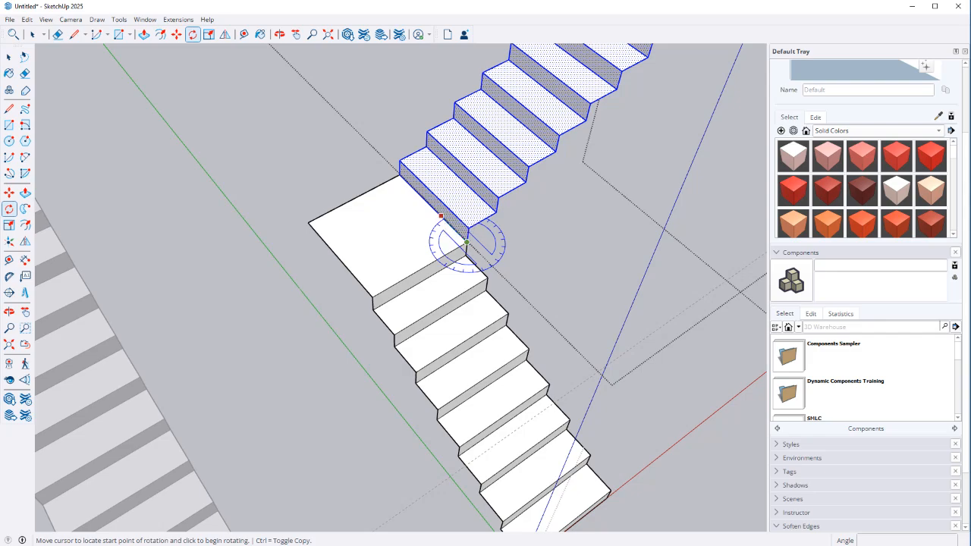
pyautogui.click(441, 216)
pyautogui.click(507, 209)
# Step: Draw a rectangle between the landing's opposite outer corners to span both runs, and erase the leftover diagonal edge
pyautogui.press('r')
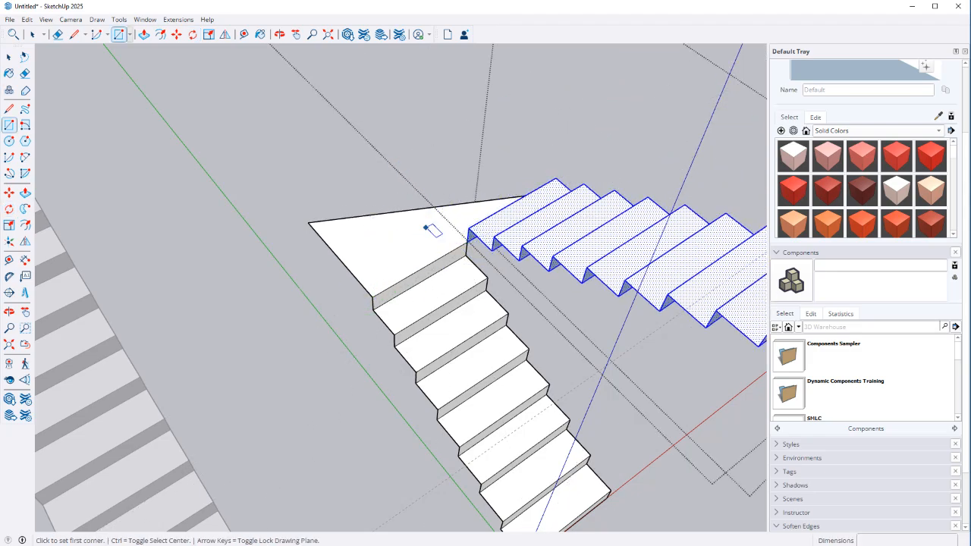
pyautogui.click(309, 222)
pyautogui.moveTo(309, 222); pyautogui.dragTo(418, 365, button='middle')
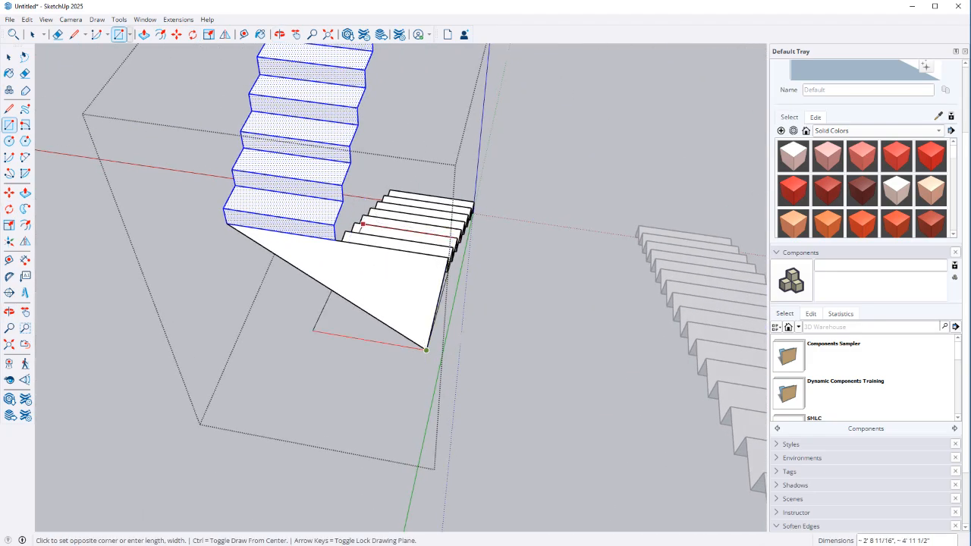
pyautogui.click(226, 224)
pyautogui.press('space')
pyautogui.scroll(3, 314, 278)
pyautogui.moveTo(314, 278)
pyautogui.mouseDown(button='middle')
pyautogui.moveTo(455, 281)
pyautogui.moveTo(386, 383)
pyautogui.mouseUp(button='middle')
pyautogui.scroll(-2, 385, 383)
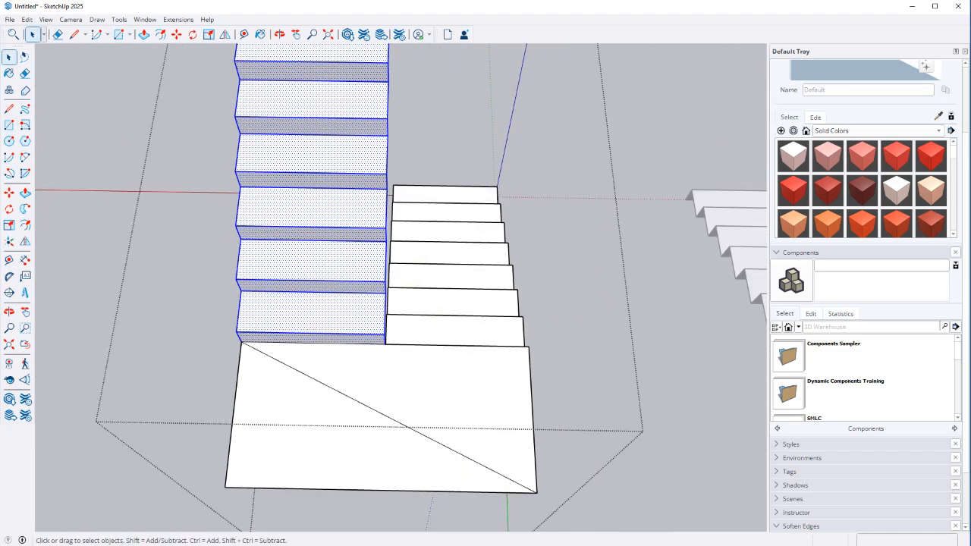
pyautogui.press('e')
pyautogui.click(385, 416)
pyautogui.press('space')
# Step: Move the U-shaped stair group about 22' along the green axis, clear of the straight stair
pyautogui.scroll(-2, 152, 527)
pyautogui.moveTo(326, 364); pyautogui.dragTo(471, 319, button='middle')
pyautogui.scroll(-2, 453, 408)
pyautogui.moveTo(453, 408); pyautogui.dragTo(531, 353, button='middle')
pyautogui.click(532, 304)
pyautogui.press('m')
pyautogui.click(432, 393)
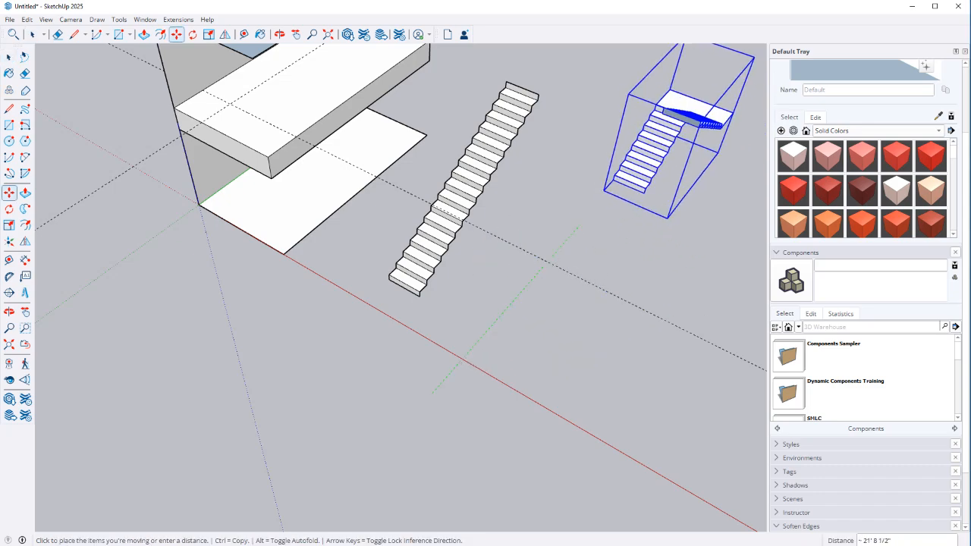
pyautogui.click(586, 214)
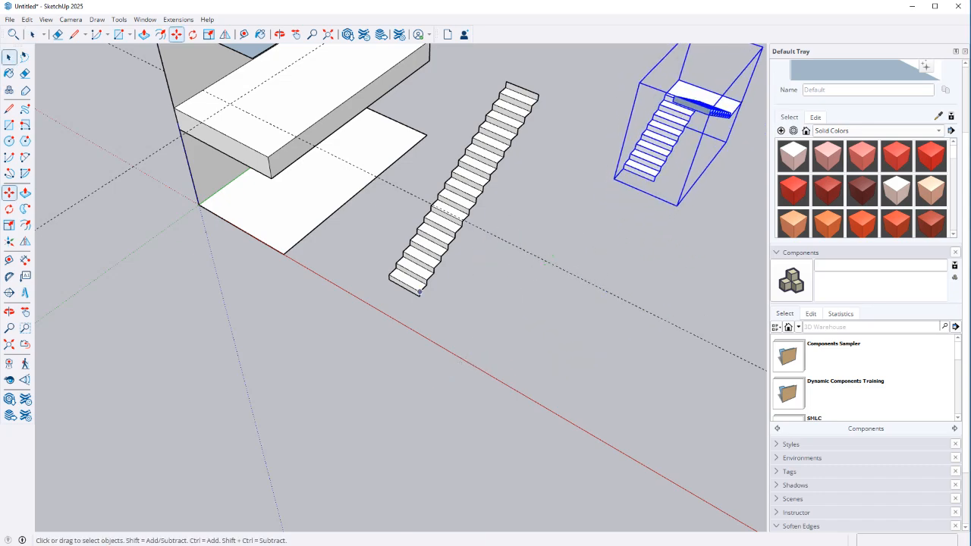
pyautogui.press('space')
# Step: From the straight stair's bottom front corner, draw a short line outward and an 8" vertical line up from its end
pyautogui.scroll(8, 422, 294)
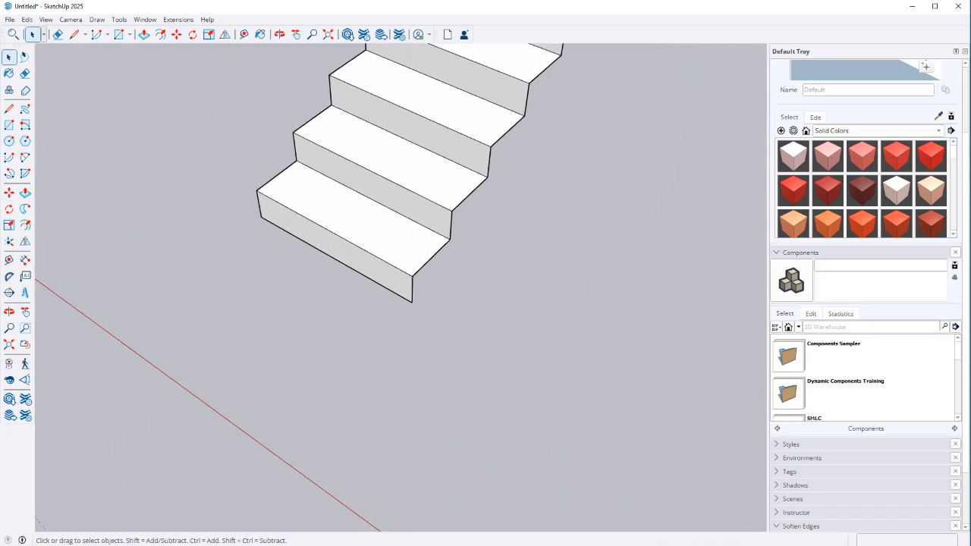
pyautogui.scroll(-3, 456, 293)
pyautogui.scroll(3, 433, 297)
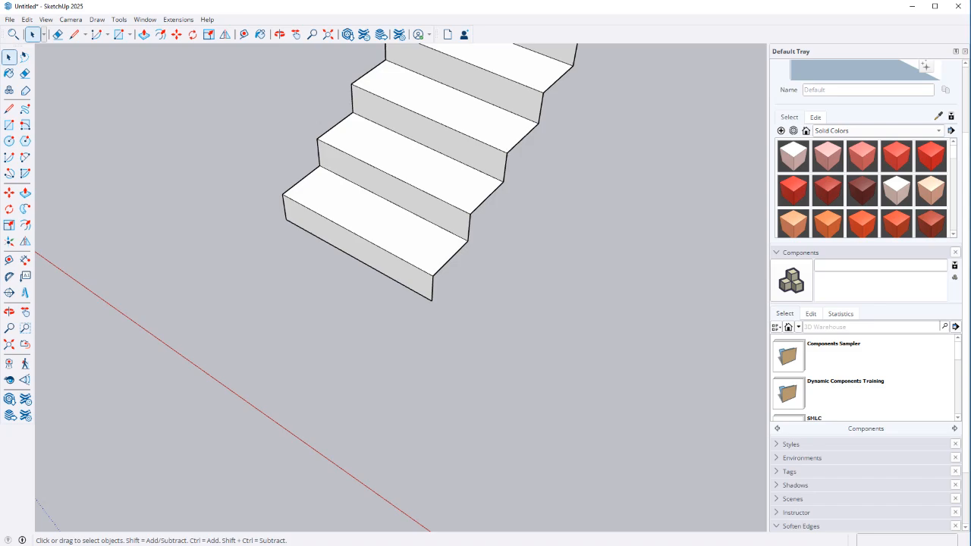
pyautogui.scroll(2, 434, 301)
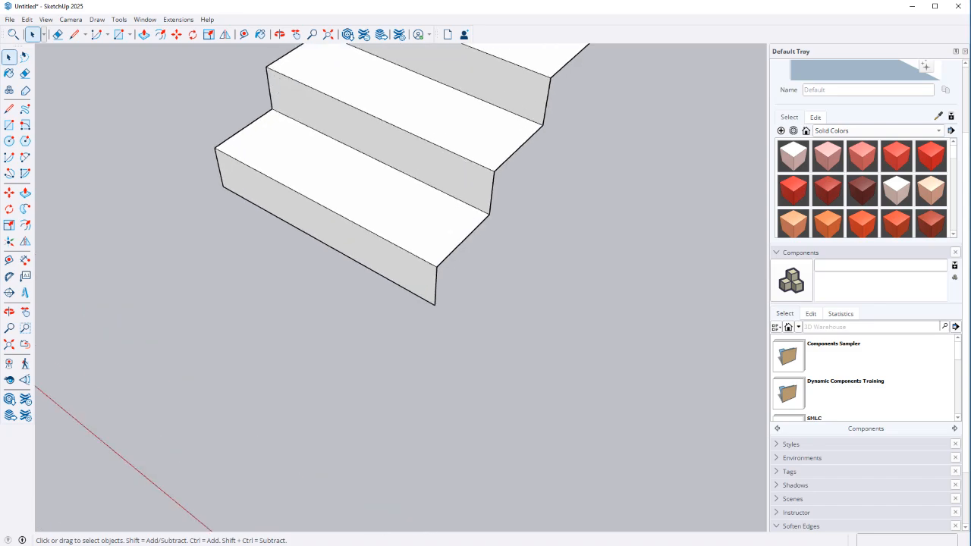
pyautogui.click(425, 288)
pyautogui.scroll(-4, 289, 338)
pyautogui.scroll(-3, 231, 456)
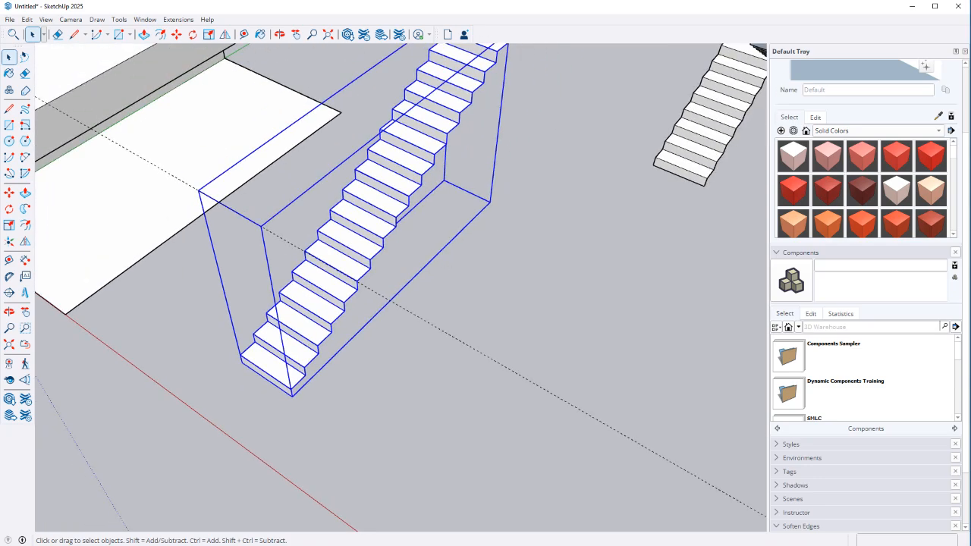
pyautogui.scroll(4, 237, 409)
pyautogui.press('l')
pyautogui.click(442, 357)
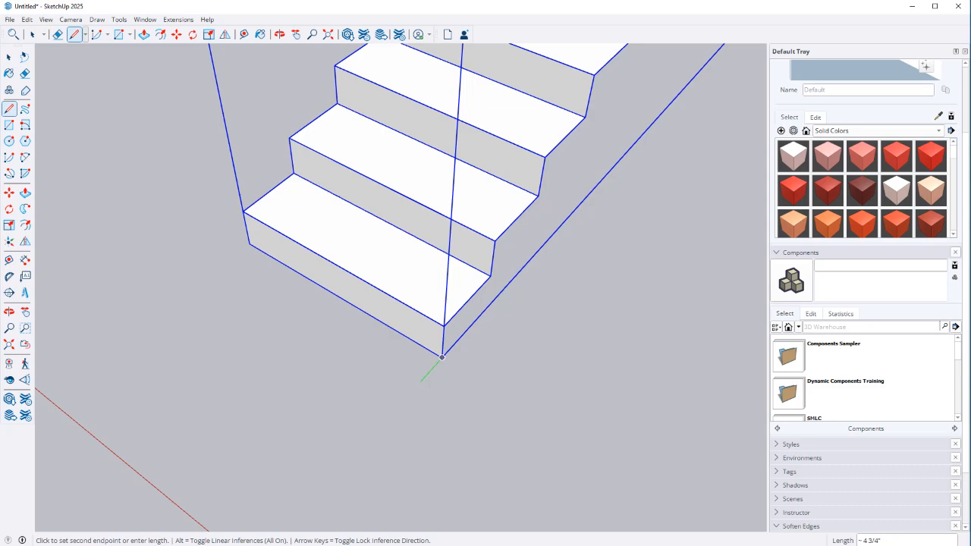
pyautogui.moveTo(442, 357); pyautogui.dragTo(395, 343, button='middle')
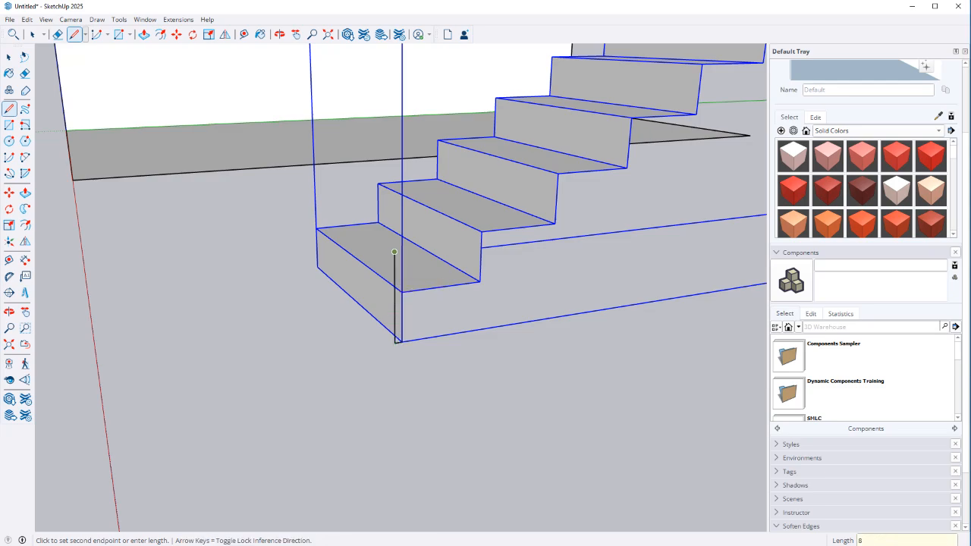
pyautogui.press('Return')
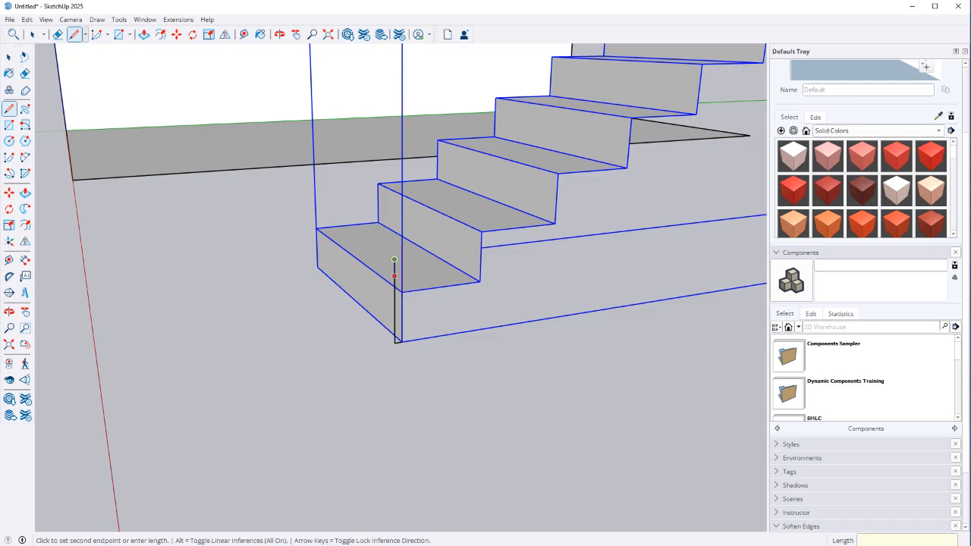
# Step: Redraw the vertical reference line beside the first riser, ending it just above the level of the first tread
pyautogui.press('Return')
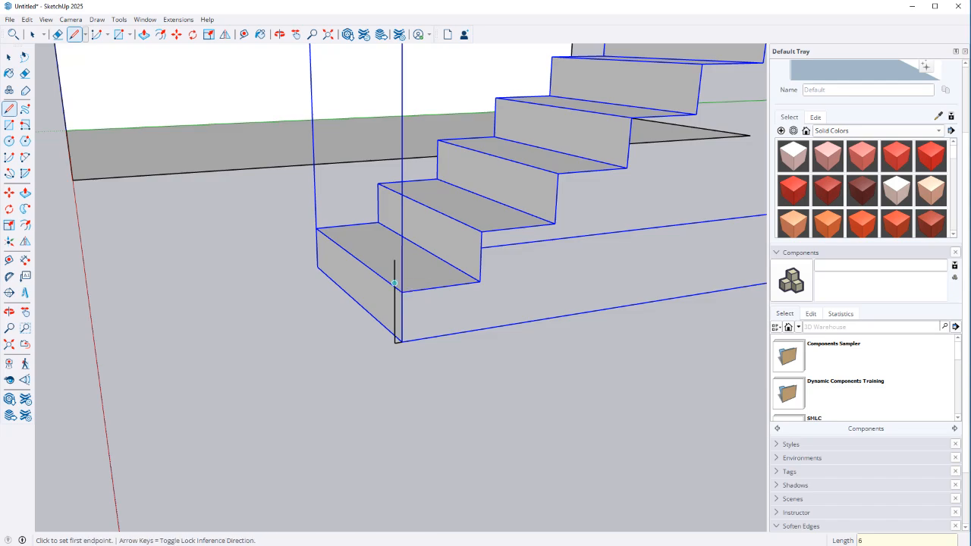
pyautogui.click(395, 342)
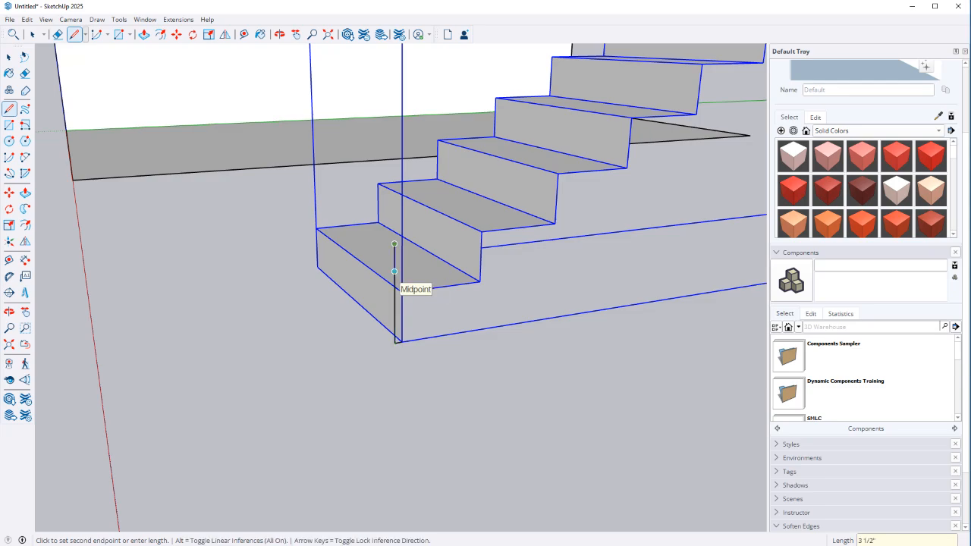
pyautogui.click(395, 244)
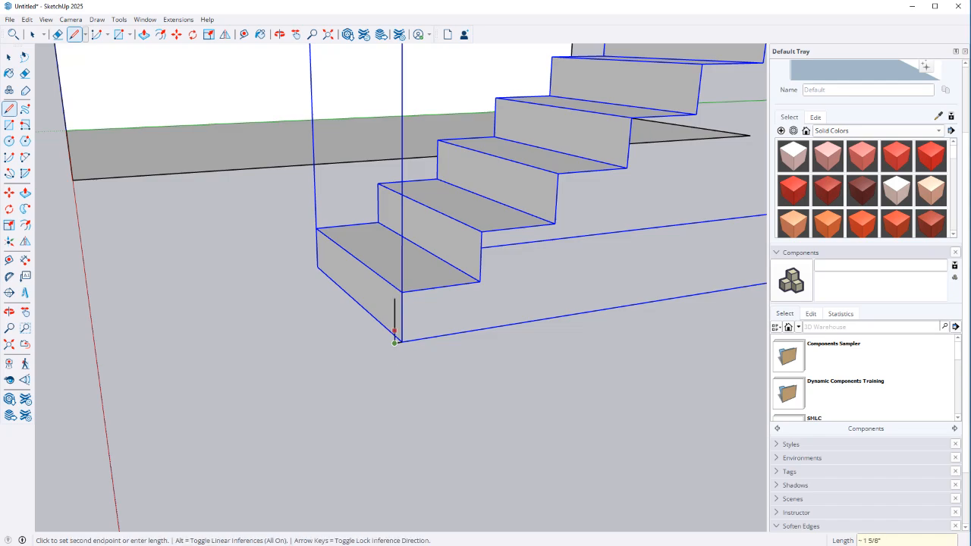
pyautogui.click(395, 342)
pyautogui.click(395, 290)
pyautogui.click(394, 343)
pyautogui.press('space')
pyautogui.moveTo(434, 278); pyautogui.dragTo(406, 303, button='middle')
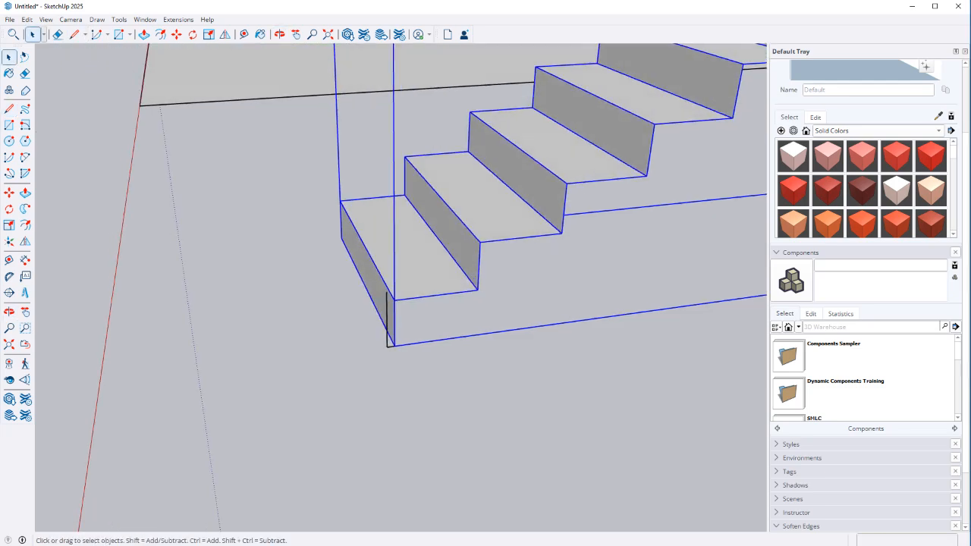
pyautogui.press('l')
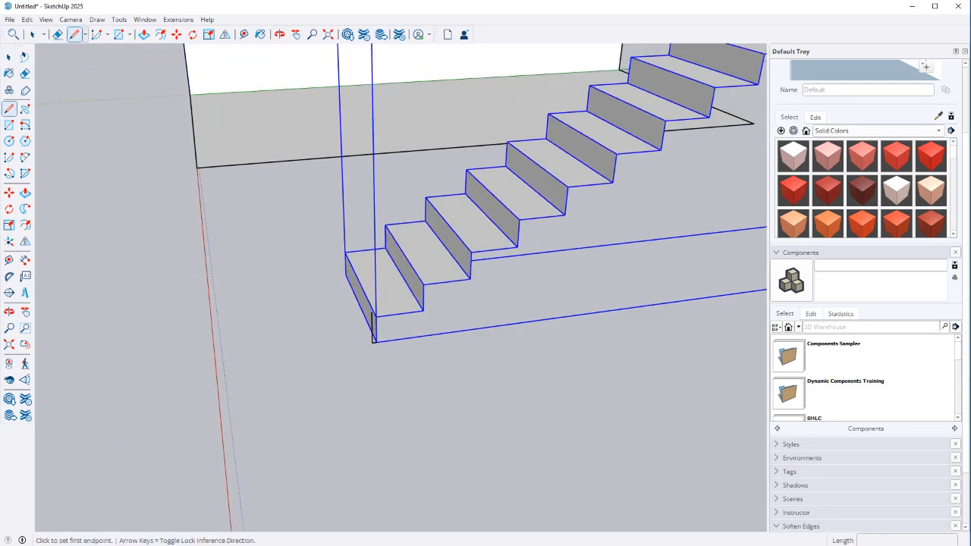
pyautogui.scroll(-5, 372, 346)
pyautogui.scroll(5, 340, 346)
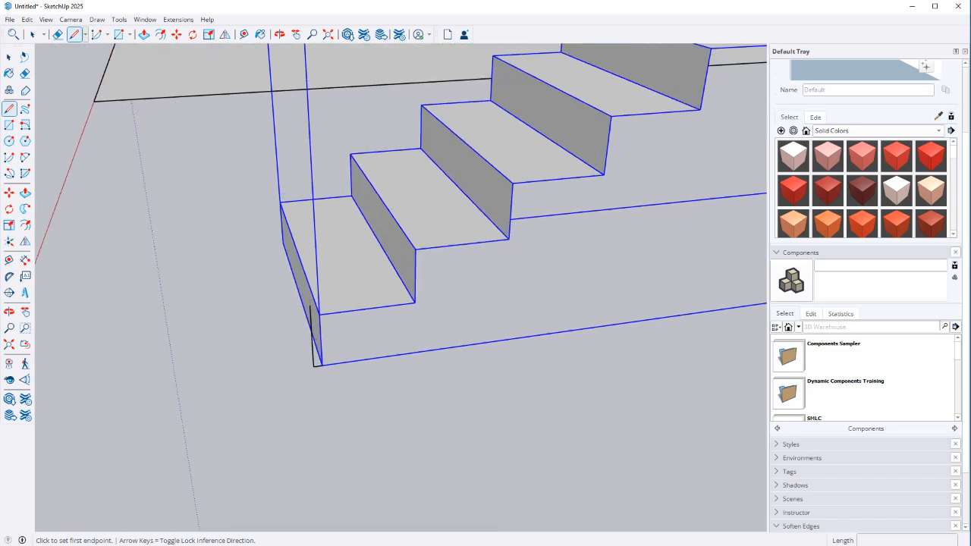
pyautogui.press('t')
pyautogui.click(316, 312)
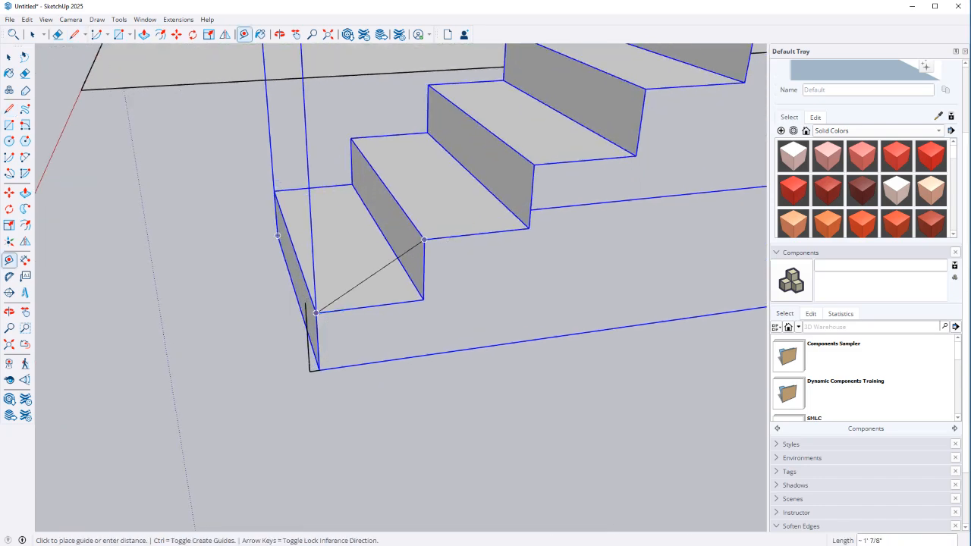
pyautogui.scroll(-3, 361, 291)
pyautogui.press('space')
# Step: Draw a straight diagonal line along the straight stair's nosings, from the first riser's upper corner to the top riser's upper corner
pyautogui.press('l')
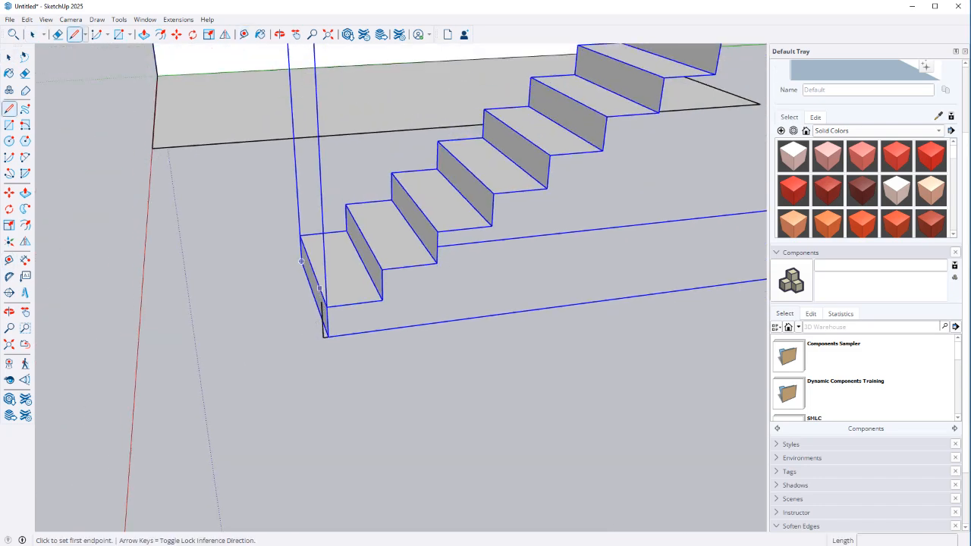
pyautogui.click(326, 307)
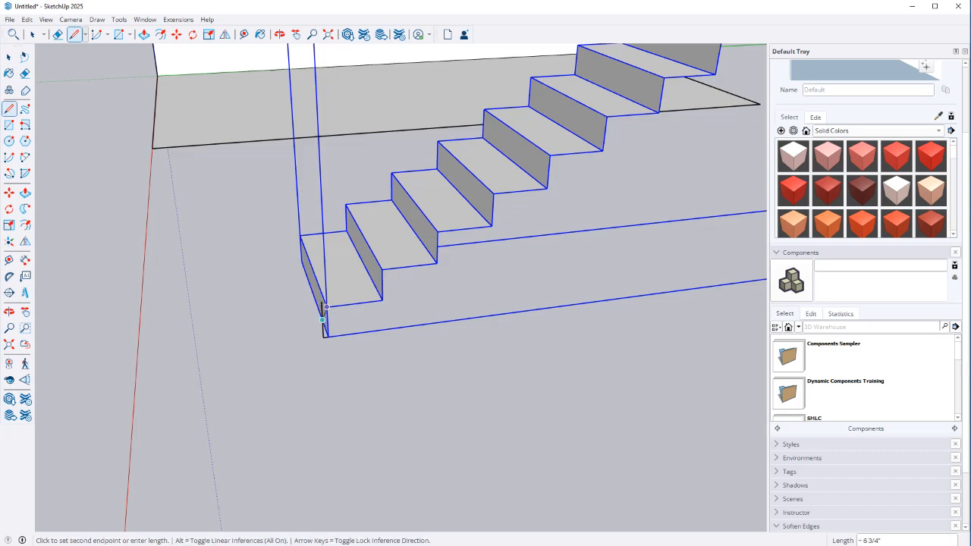
pyautogui.scroll(-5, 425, 258)
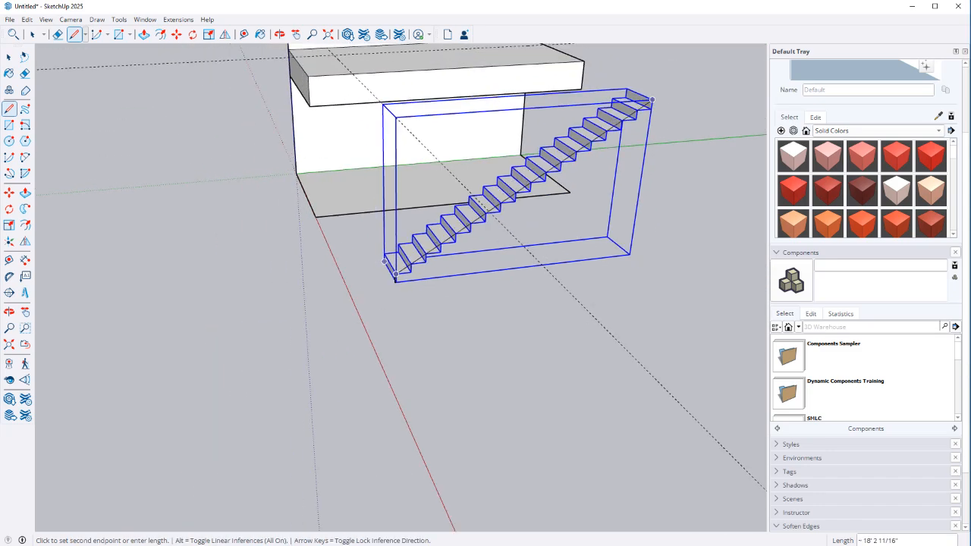
pyautogui.scroll(3, 443, 240)
pyautogui.scroll(2, 330, 325)
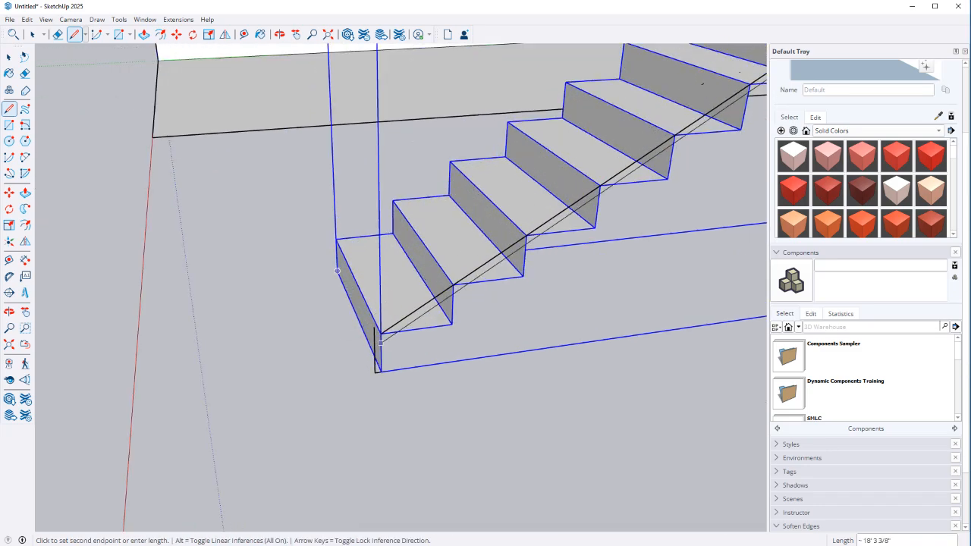
pyautogui.press('space')
# Step: Move the diagonal nosing line by its lower end onto the top of the vertical reference line beside the first riser
pyautogui.scroll(2, 379, 323)
pyautogui.tripleClick(383, 318)
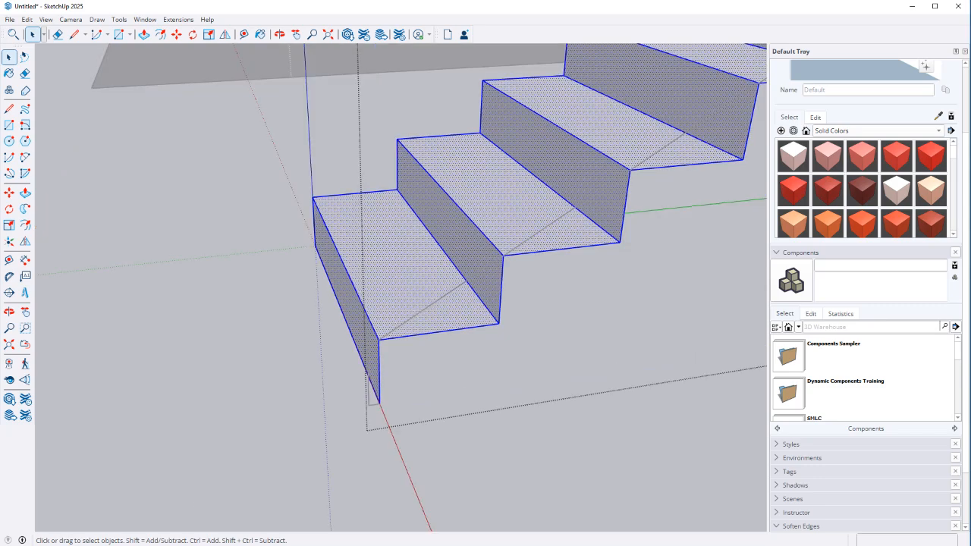
pyautogui.press('Escape')
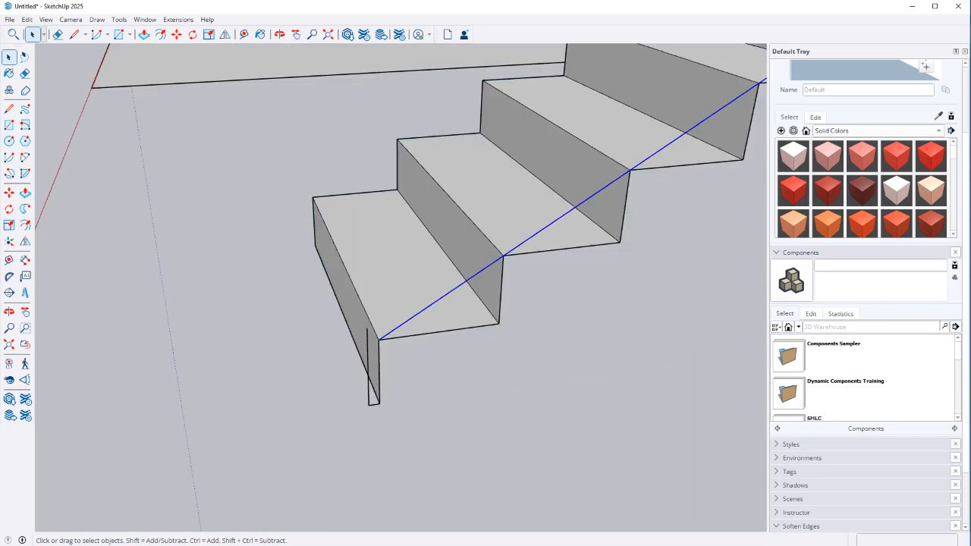
pyautogui.press('m')
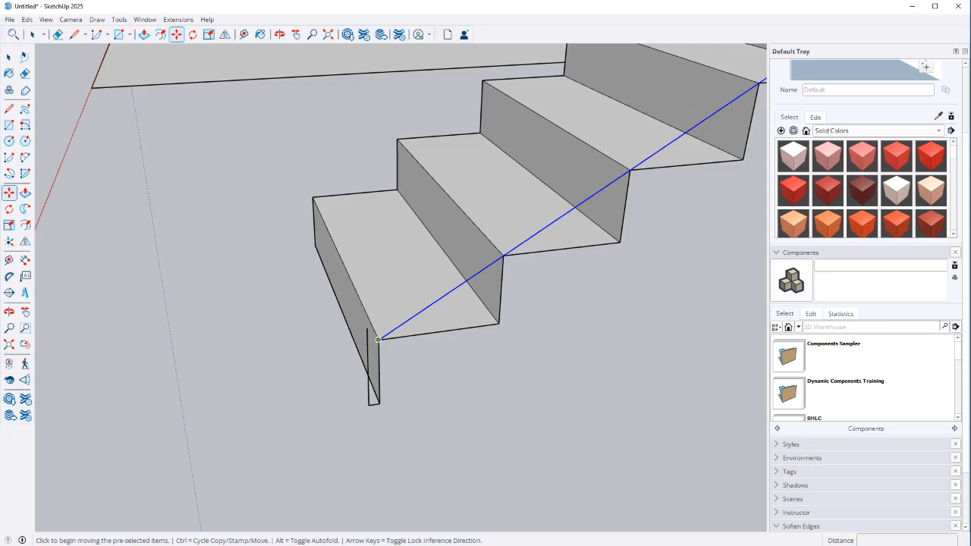
pyautogui.click(379, 340)
pyautogui.click(366, 329)
pyautogui.press('space')
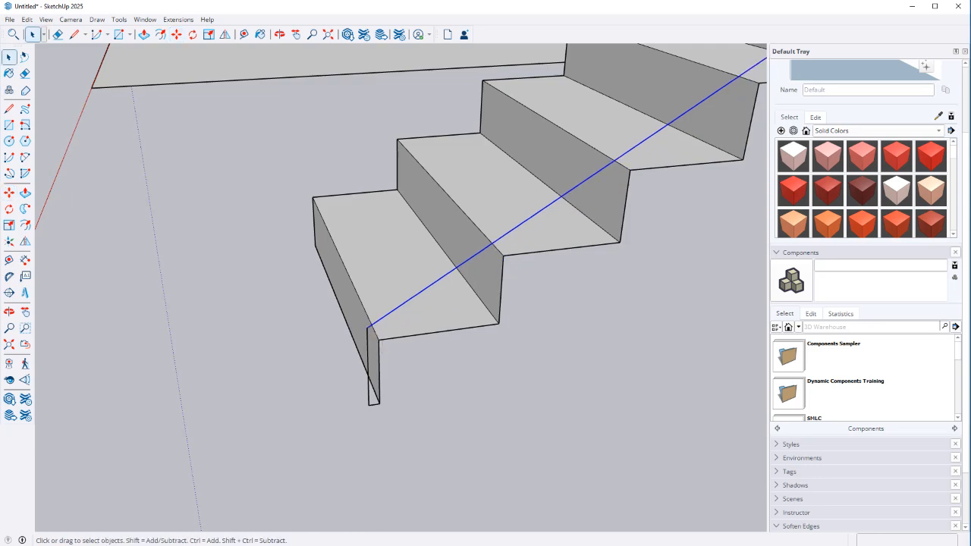
# Step: Draw a short horizontal line from the top riser's upper corner back to the diagonal line, and erase the diagonal's leftover end
pyautogui.scroll(-5, 228, 397)
pyautogui.scroll(2, 630, 148)
pyautogui.scroll(3, 332, 170)
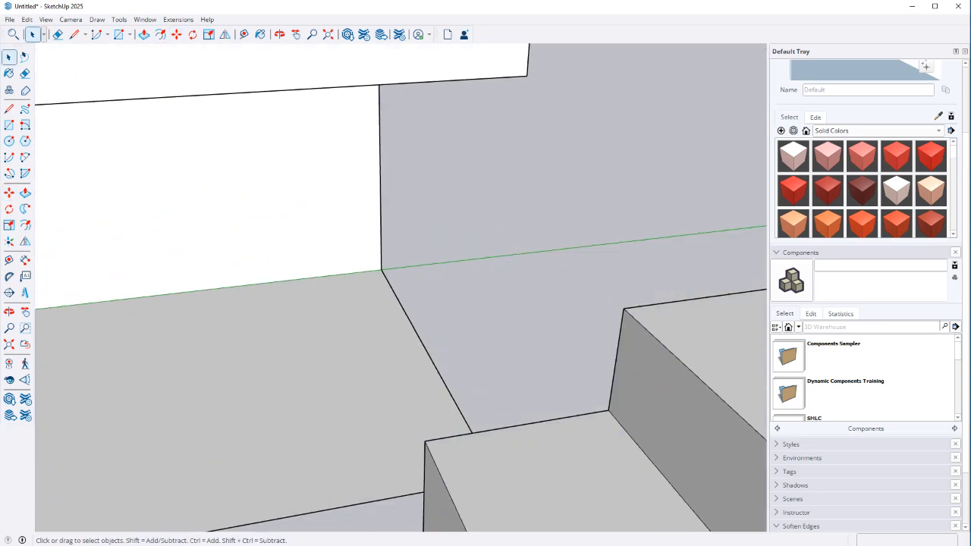
pyautogui.scroll(-3, 573, 219)
pyautogui.press('h')
pyautogui.moveTo(759, 233); pyautogui.dragTo(651, 236)
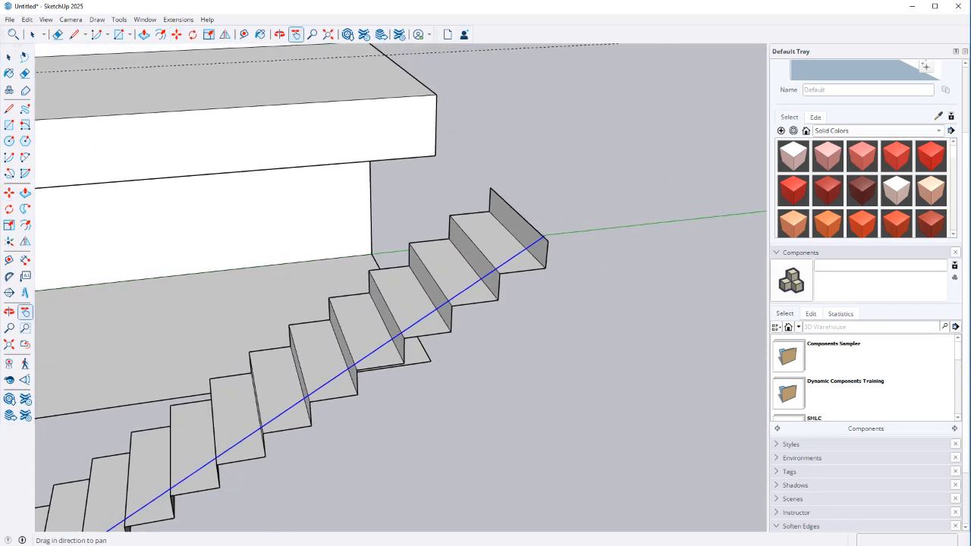
pyautogui.scroll(3, 651, 236)
pyautogui.press('space')
pyautogui.press('l')
pyautogui.click(421, 235)
pyautogui.click(389, 238)
pyautogui.press('e')
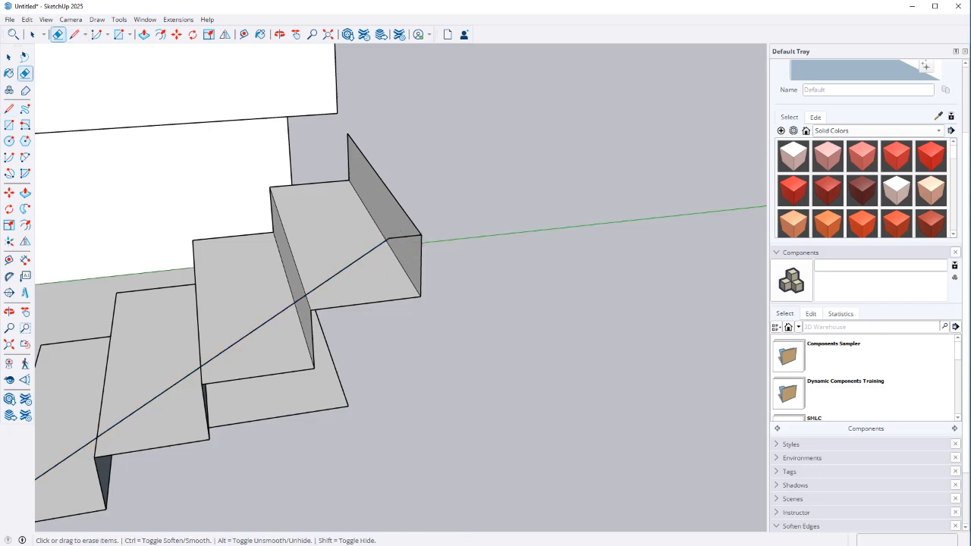
pyautogui.scroll(-2, 421, 254)
pyautogui.press('l')
pyautogui.click(421, 241)
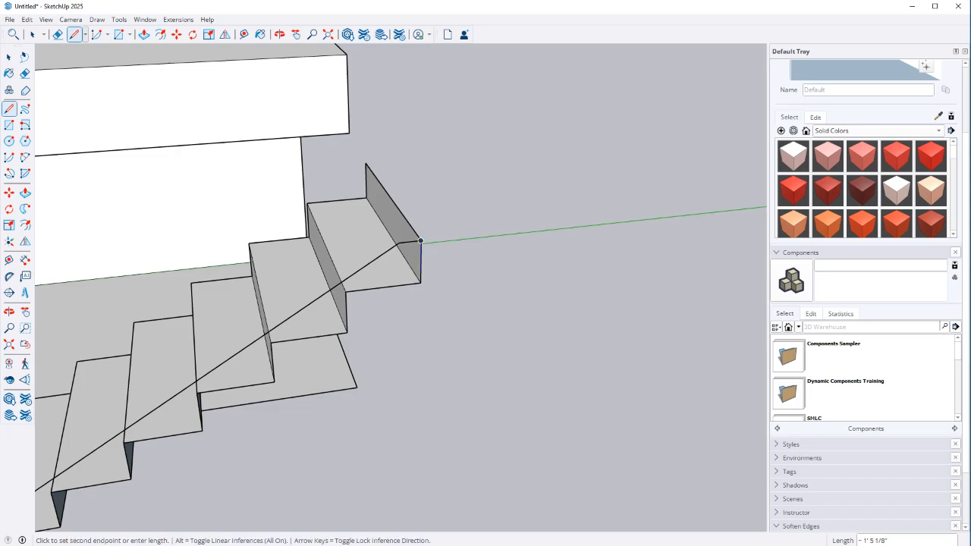
pyautogui.press('space')
# Step: Place a guide parallel to the diagonal line, offset 9" below it
pyautogui.press('t')
pyautogui.click(382, 254)
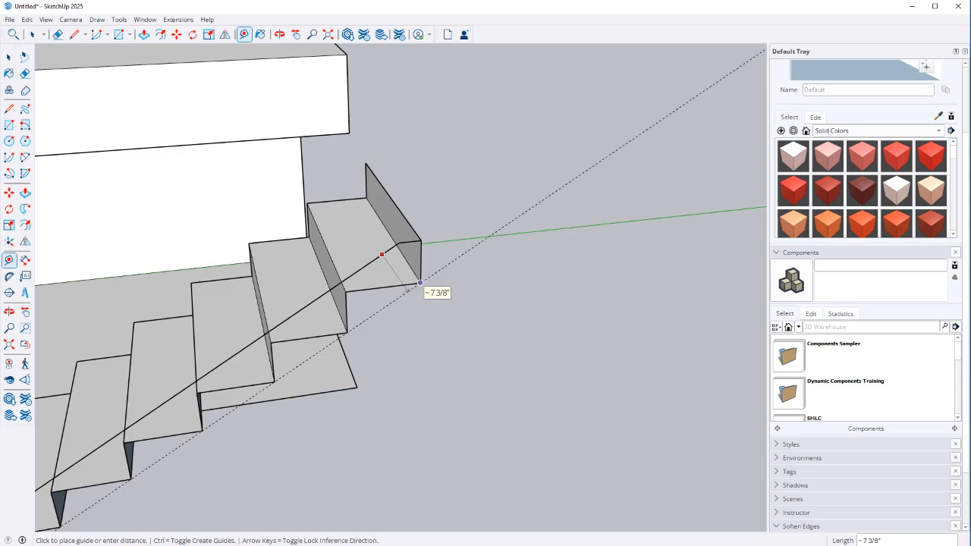
pyautogui.write('8')
pyautogui.press('Return')
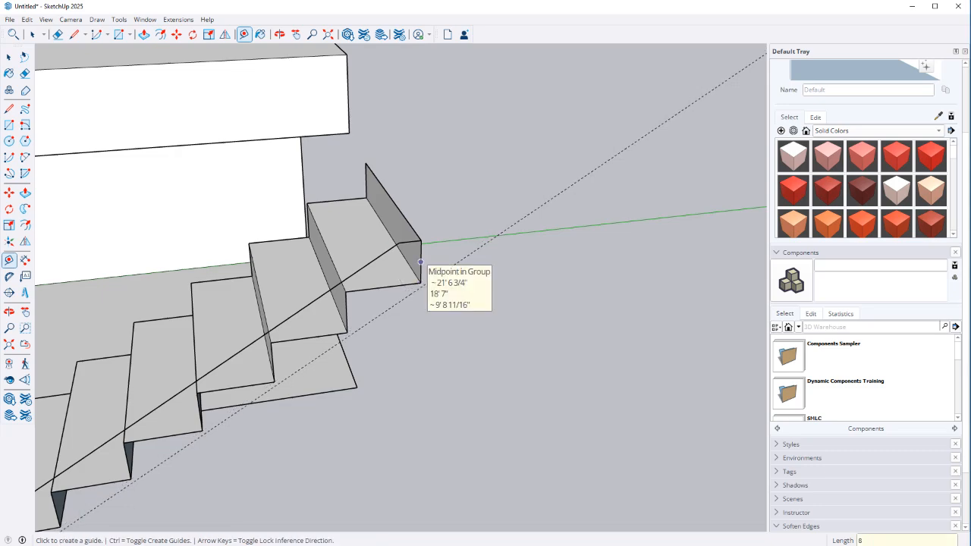
pyautogui.write('9')
pyautogui.press('Return')
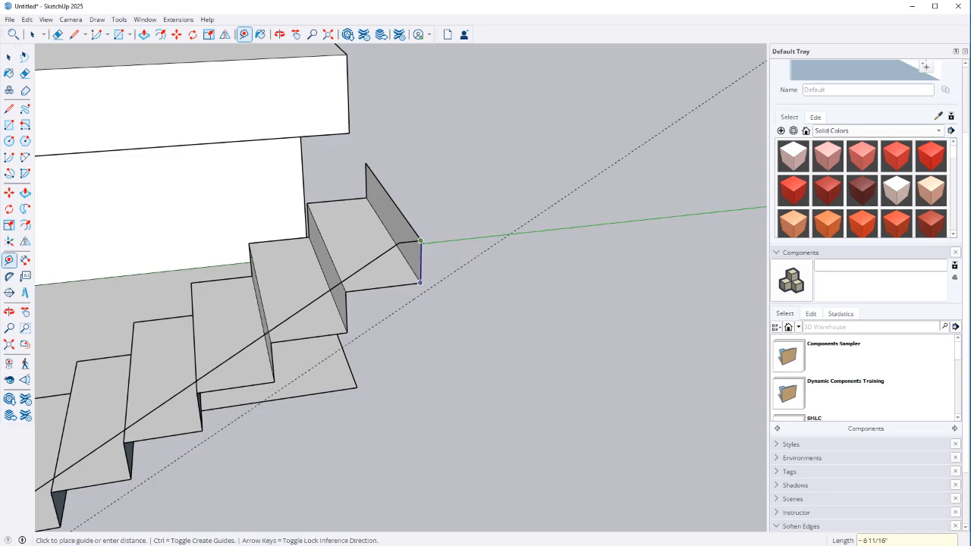
# Step: From the top riser's upper corner, draw a vertical line down to the guide and continue along the guide past the first step
pyautogui.press('l')
pyautogui.click(422, 242)
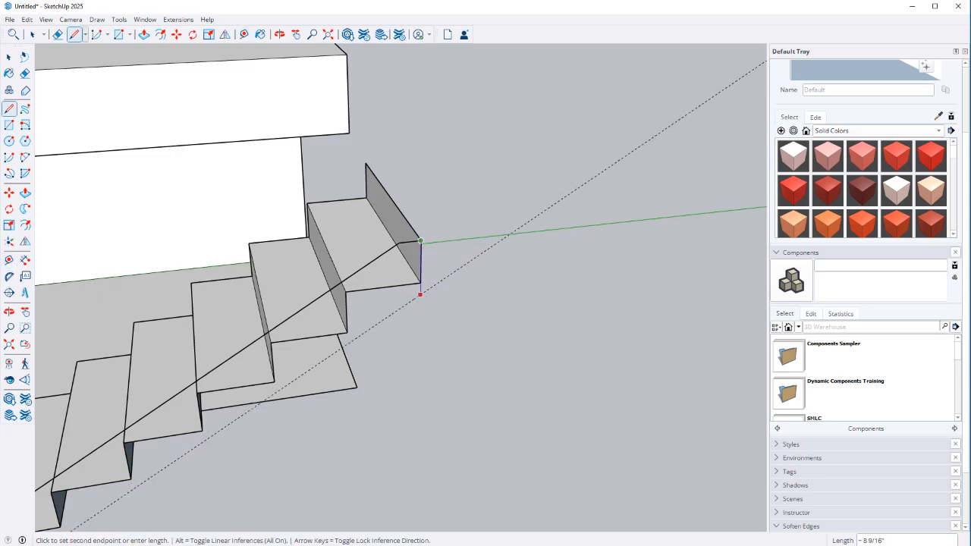
pyautogui.scroll(-5, 319, 334)
pyautogui.scroll(3, 85, 468)
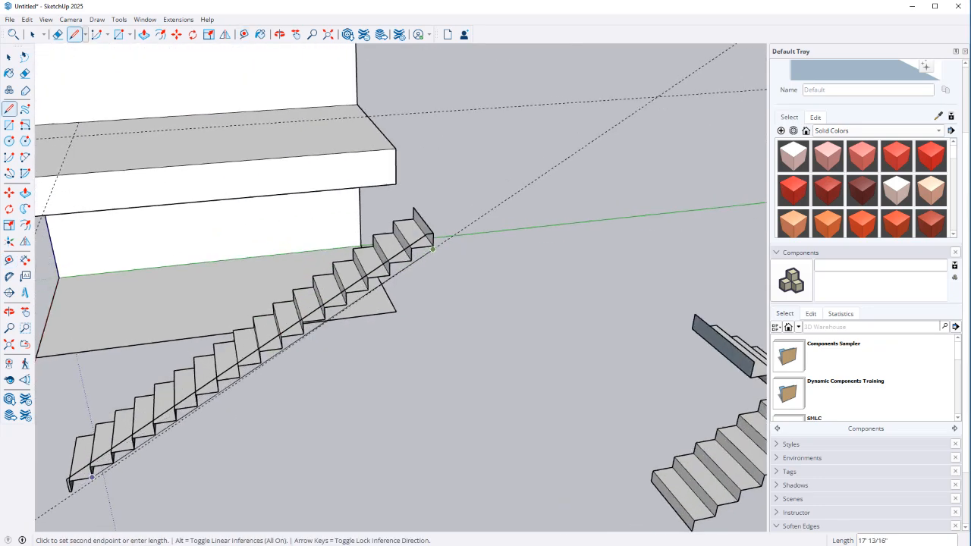
pyautogui.click(74, 493)
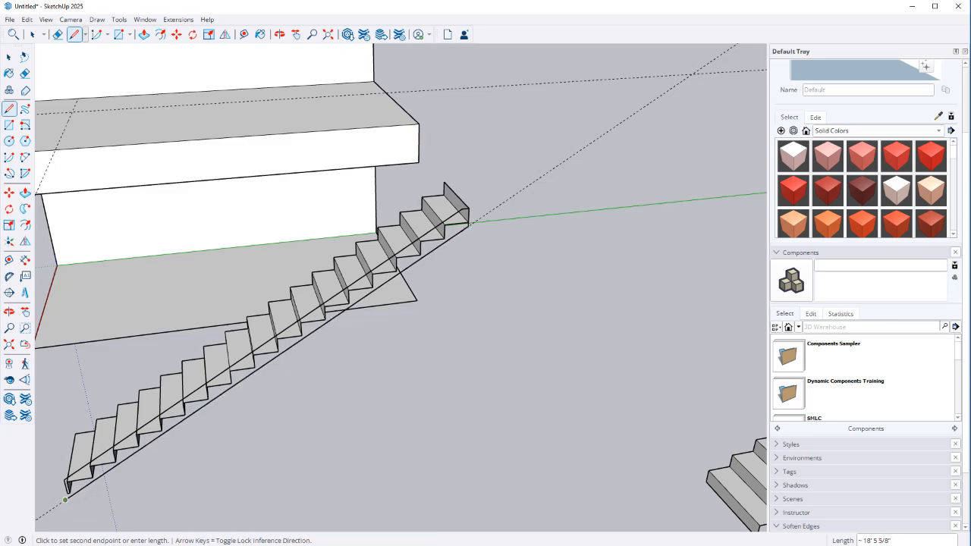
pyautogui.press('space')
# Step: Close the stringer outline with a horizontal line from the first riser's base to the lower diagonal, and erase the excess diagonal below it
pyautogui.keyDown('shift'); pyautogui.moveTo(75, 493); pyautogui.dragTo(299, 362, button='middle'); pyautogui.keyUp('shift')
pyautogui.scroll(5, 298, 362)
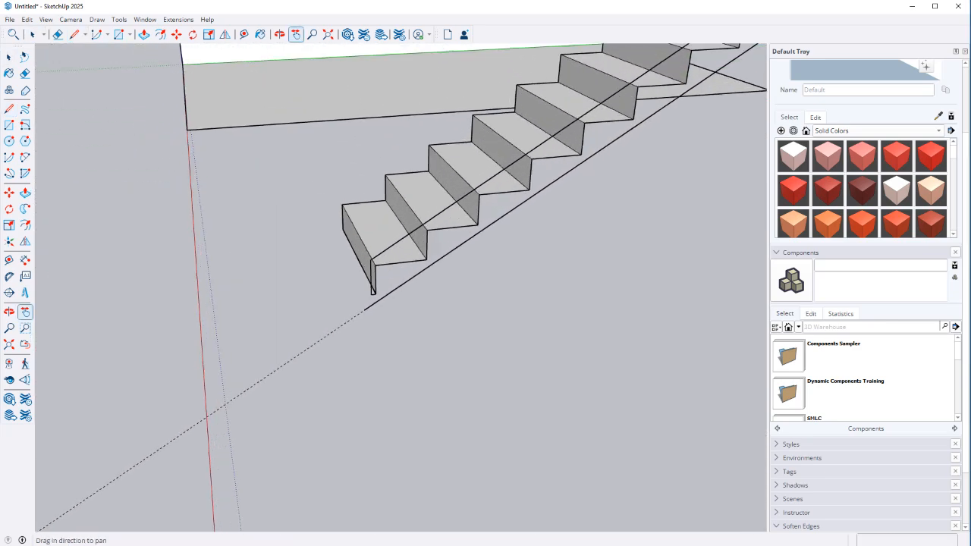
pyautogui.press('space')
pyautogui.press('l')
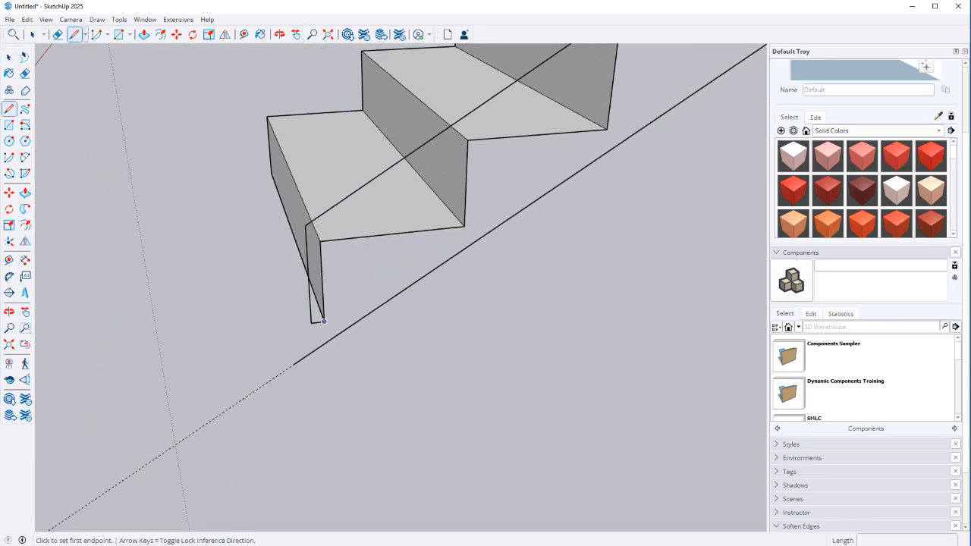
pyautogui.click(324, 322)
pyautogui.click(365, 316)
pyautogui.press('e')
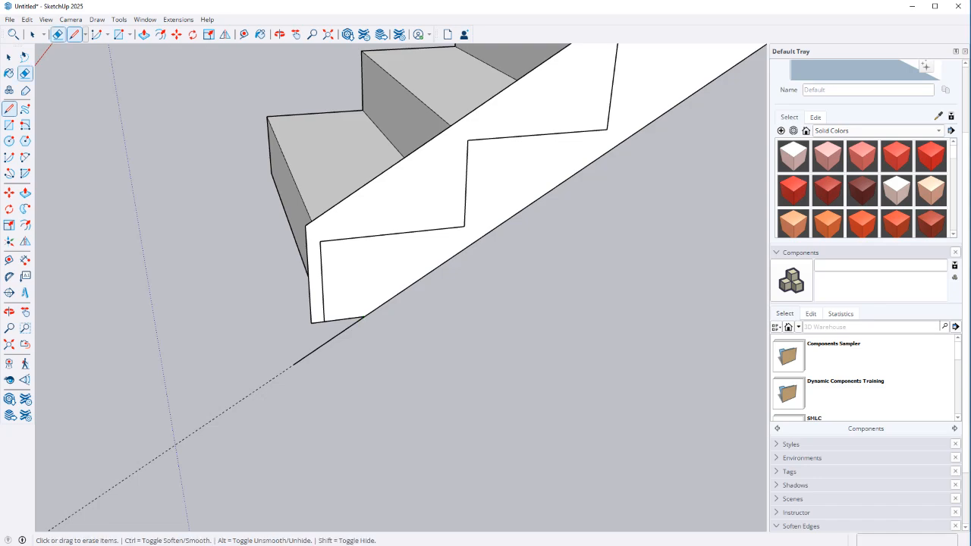
pyautogui.click(329, 340)
# Step: Push/Pull the closed stringer face outward 4" from the side of the straight stair
pyautogui.scroll(-5, 332, 372)
pyautogui.moveTo(319, 375)
pyautogui.mouseDown(button='middle')
pyautogui.moveTo(486, 327)
pyautogui.moveTo(577, 250)
pyautogui.moveTo(485, 327)
pyautogui.moveTo(463, 311)
pyautogui.mouseUp(button='middle')
pyautogui.press('space')
pyautogui.click(462, 235)
pyautogui.press('p')
pyautogui.click(462, 235)
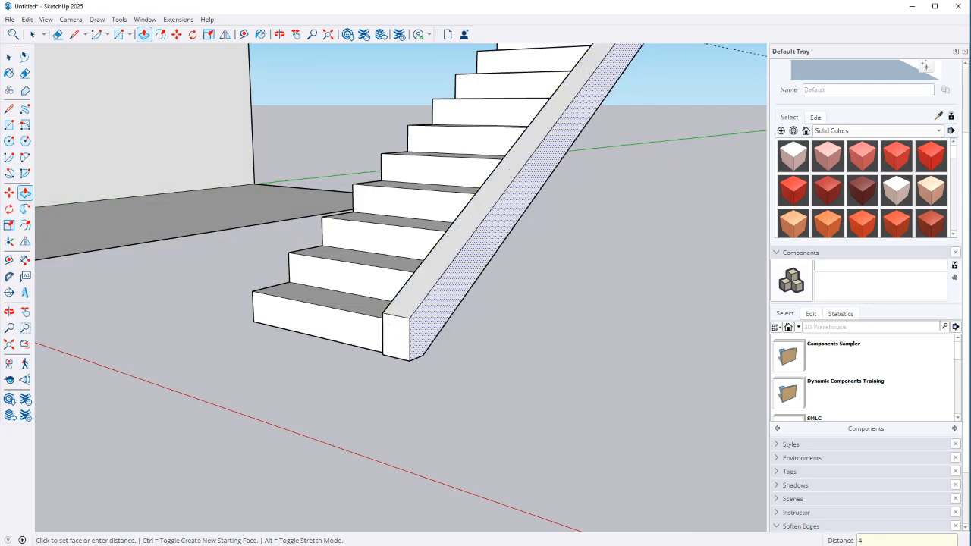
pyautogui.press('Return')
# Step: Offset the outline of the stringer's outer side face inward by .5"
pyautogui.moveTo(455, 304); pyautogui.dragTo(387, 319, button='middle')
pyautogui.keyDown('shift'); pyautogui.moveTo(387, 319); pyautogui.dragTo(363, 332, button='middle'); pyautogui.keyUp('shift')
pyautogui.scroll(2, 362, 332)
pyautogui.press('f')
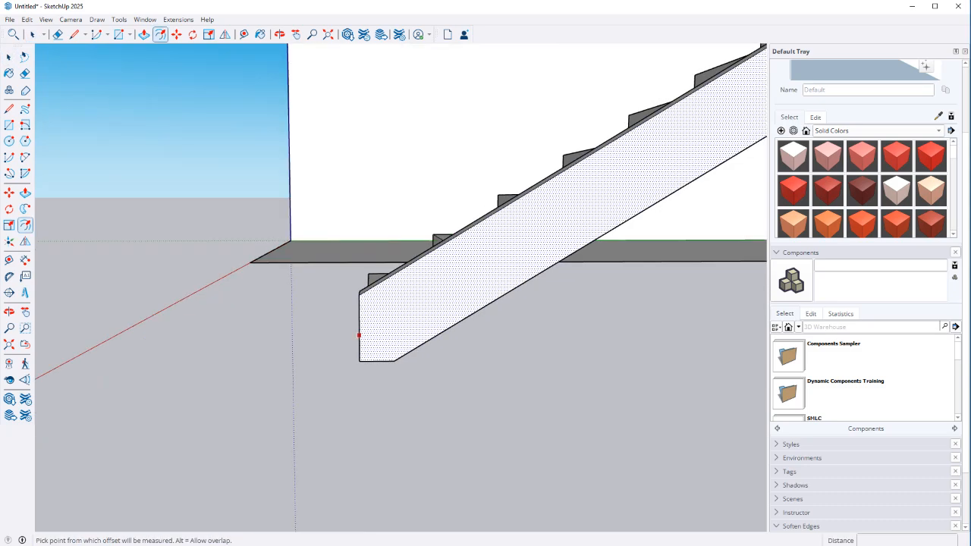
pyautogui.click(359, 334)
pyautogui.press('space')
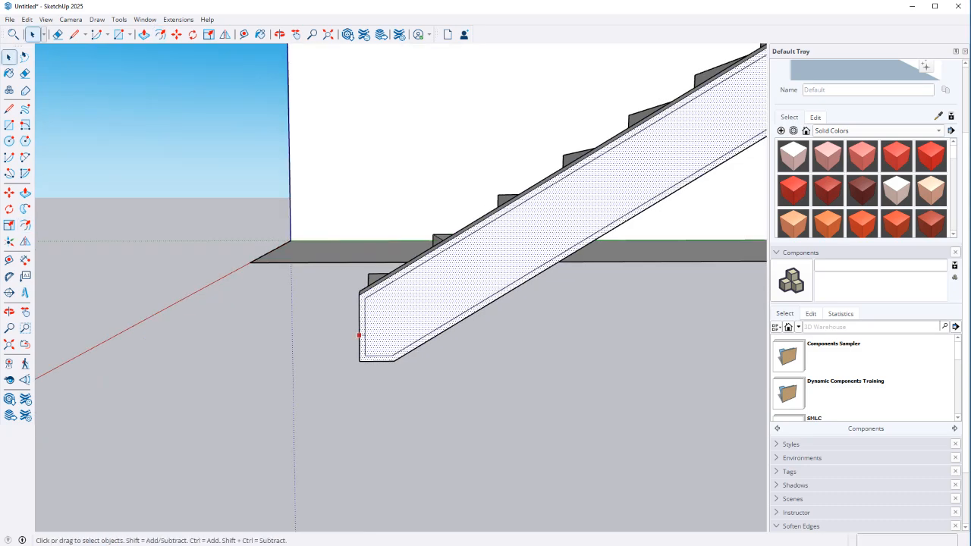
pyautogui.scroll(3, 365, 322)
pyautogui.press('f')
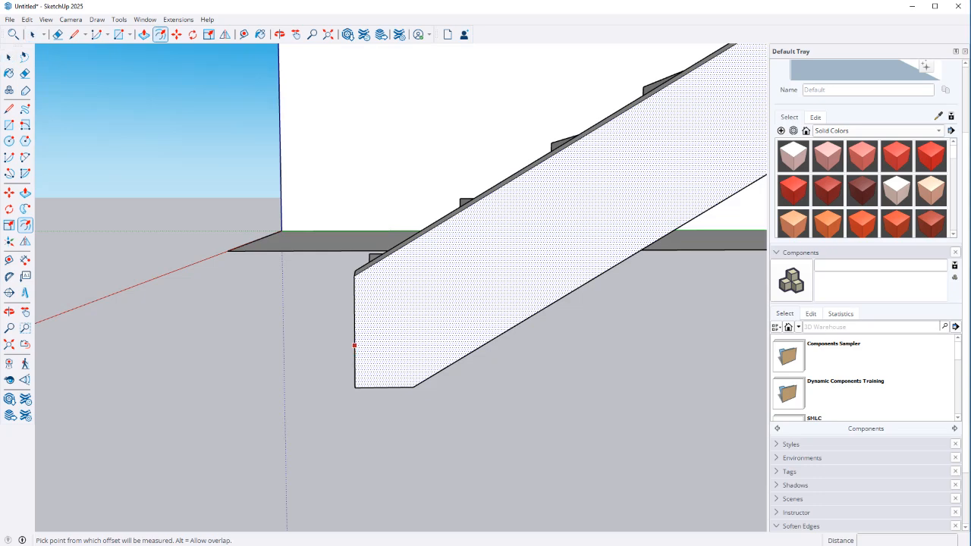
pyautogui.click(354, 346)
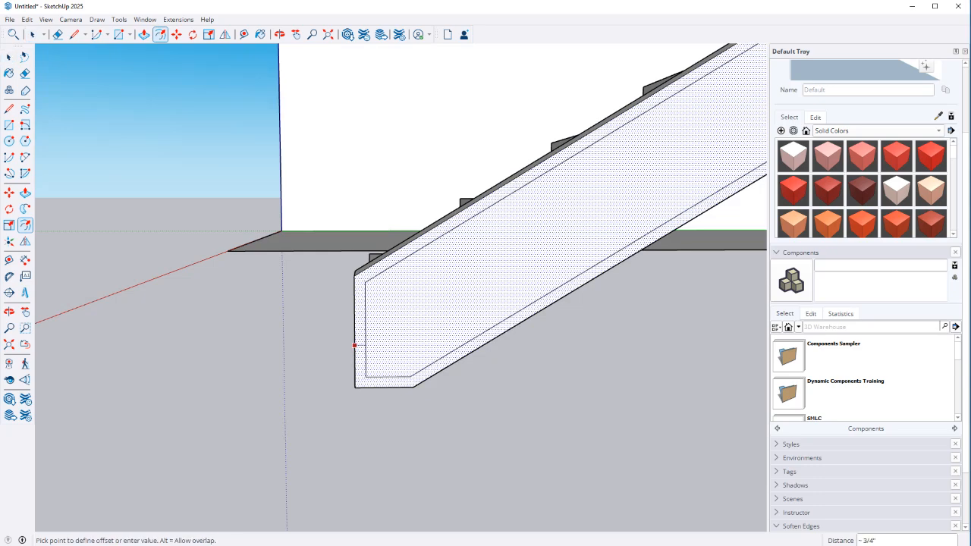
pyautogui.write('.5')
pyautogui.press('Return')
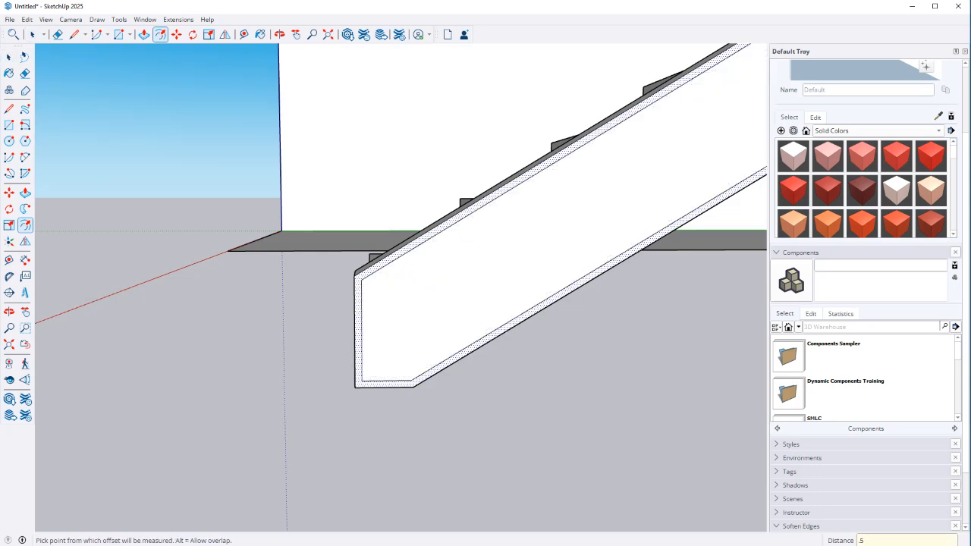
# Step: Extend the inner front edge down to the stringer's base, and erase the offset outline's bottom and lower diagonal edges
pyautogui.press('space')
pyautogui.press('Escape')
pyautogui.press('l')
pyautogui.click(361, 381)
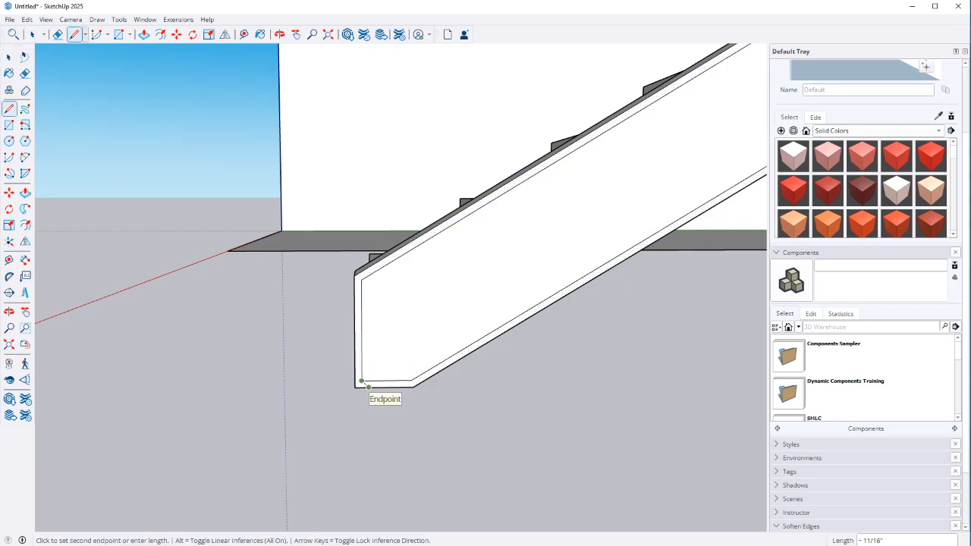
pyautogui.click(362, 387)
pyautogui.press('e')
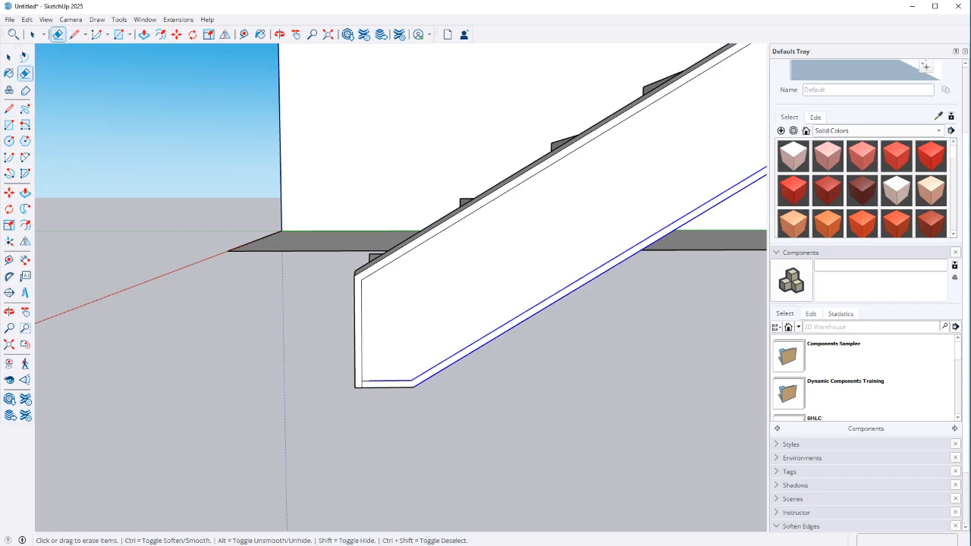
pyautogui.click(387, 381)
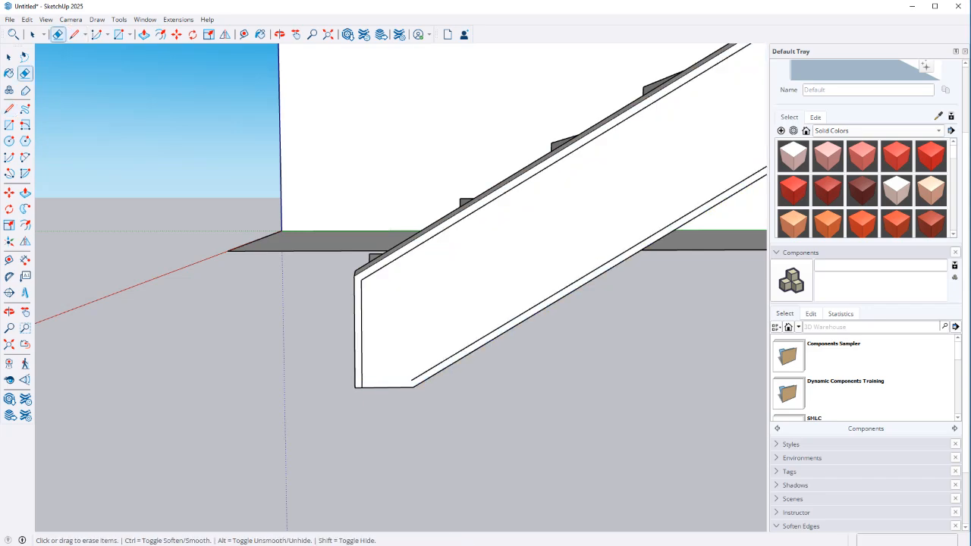
pyautogui.click(425, 373)
# Step: Place a guide parallel to the upper floor slab's lower front edge so that it crosses the straight stair's stringer
pyautogui.scroll(-8, 319, 425)
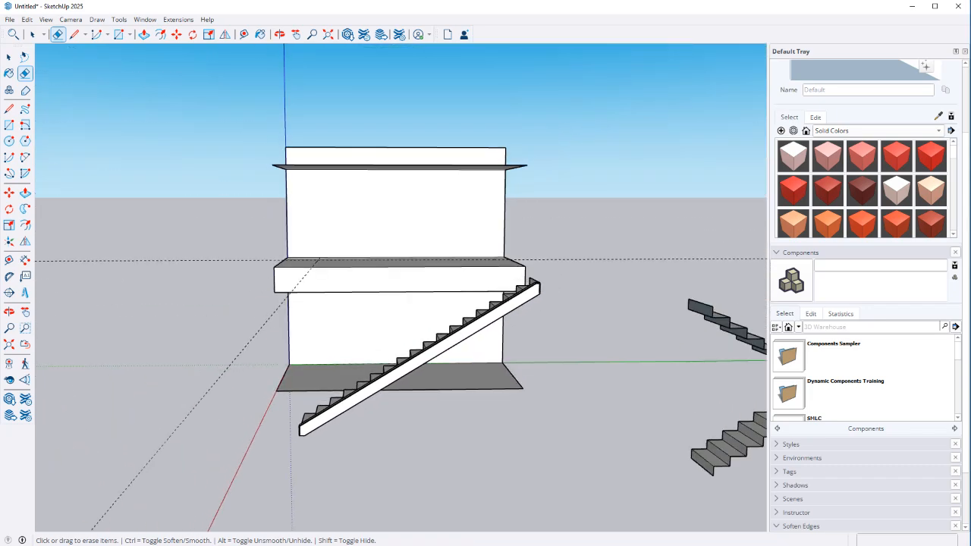
pyautogui.scroll(4, 520, 325)
pyautogui.scroll(3, 531, 247)
pyautogui.moveTo(531, 247)
pyautogui.mouseDown(button='middle')
pyautogui.moveTo(516, 182)
pyautogui.moveTo(501, 224)
pyautogui.mouseUp(button='middle')
pyautogui.press('t')
pyautogui.click(339, 318)
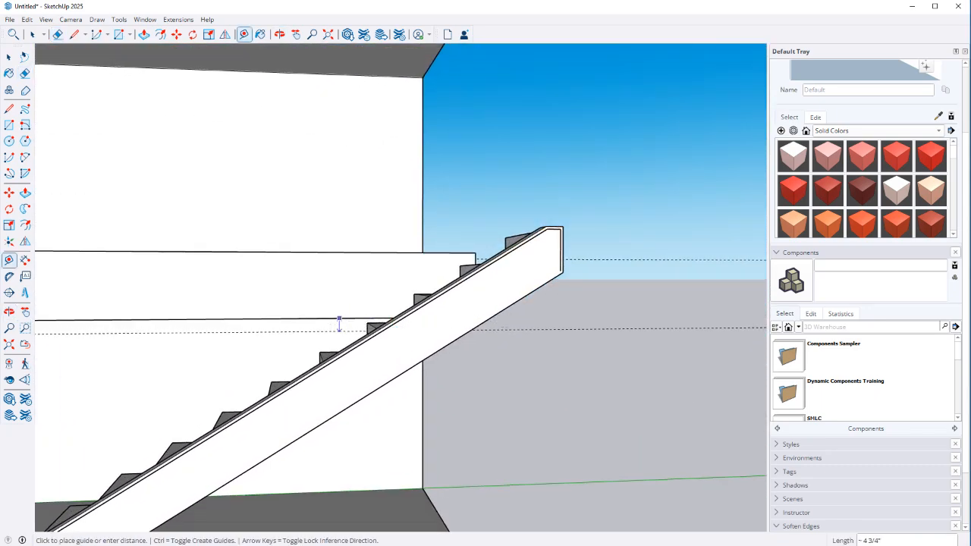
pyautogui.moveTo(469, 330)
pyautogui.mouseDown(button='middle')
pyautogui.moveTo(476, 365)
pyautogui.moveTo(481, 341)
pyautogui.mouseUp(button='middle')
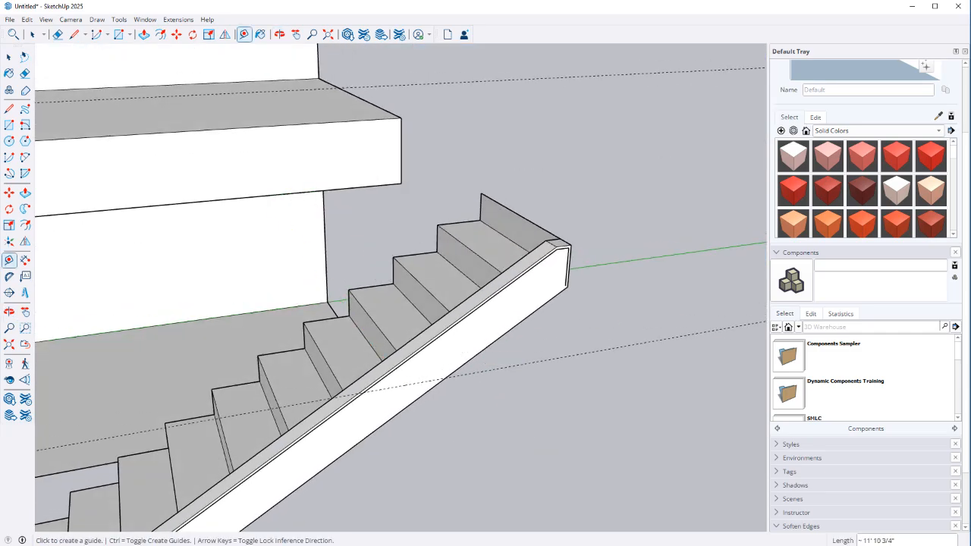
pyautogui.moveTo(328, 431); pyautogui.dragTo(336, 377, button='middle')
pyautogui.scroll(4, 353, 373)
pyautogui.moveTo(401, 380); pyautogui.dragTo(195, 360, button='middle')
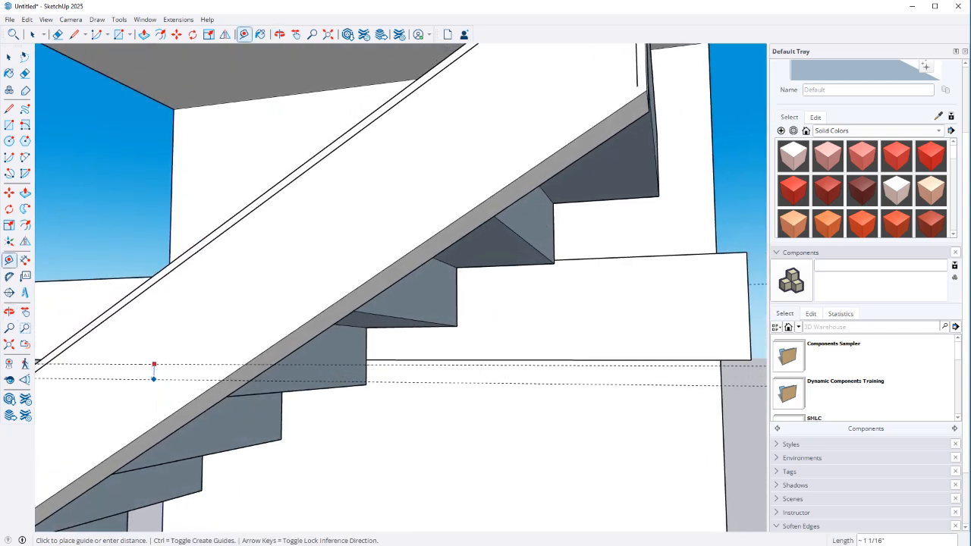
pyautogui.press('space')
# Step: Draw lines across the stringer's outer trim strip and its top face where the guide crosses them
pyautogui.keyDown('shift'); pyautogui.moveTo(153, 380); pyautogui.dragTo(383, 433, button='middle'); pyautogui.keyUp('shift')
pyautogui.moveTo(194, 247); pyautogui.dragTo(251, 282, button='middle')
pyautogui.press('l')
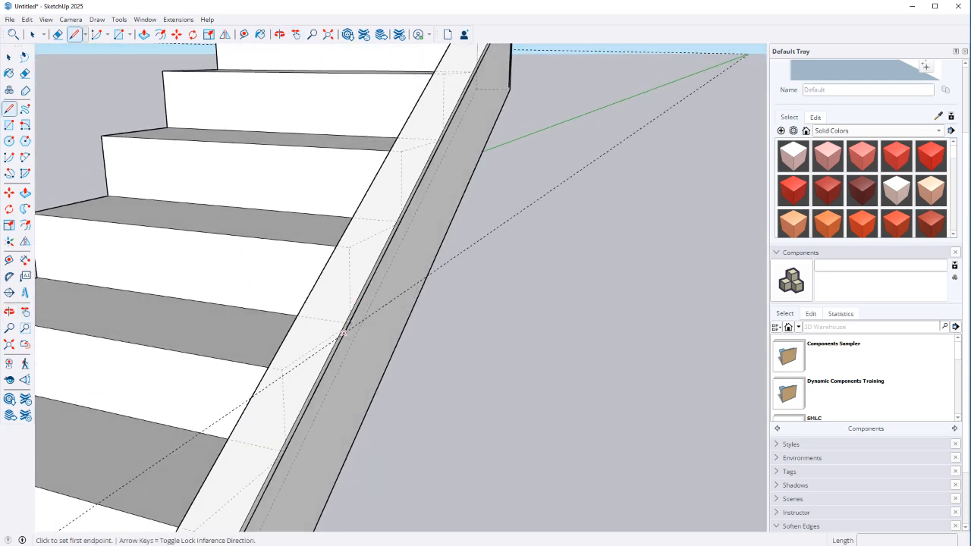
pyautogui.click(343, 332)
pyautogui.click(339, 336)
pyautogui.click(338, 337)
pyautogui.click(288, 330)
pyautogui.press('space')
# Step: Erase the part of the offset trim outline that lies above the guide on the stringer's outer face
pyautogui.moveTo(288, 330); pyautogui.dragTo(199, 350, button='middle')
pyautogui.scroll(-2, 236, 341)
pyautogui.scroll(3, 326, 205)
pyautogui.press('e')
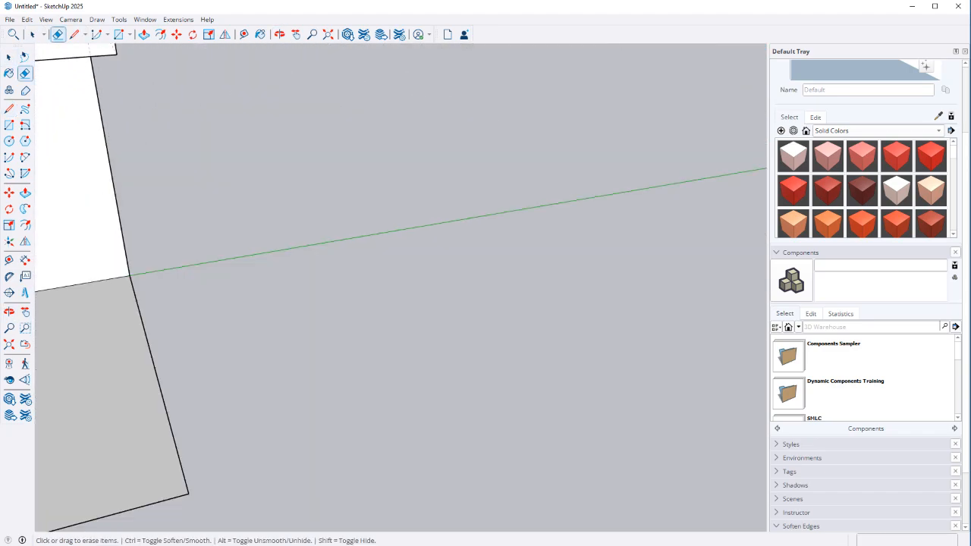
pyautogui.scroll(-2, 288, 228)
pyautogui.scroll(1, 304, 236)
pyautogui.press('Delete')
pyautogui.press('k')
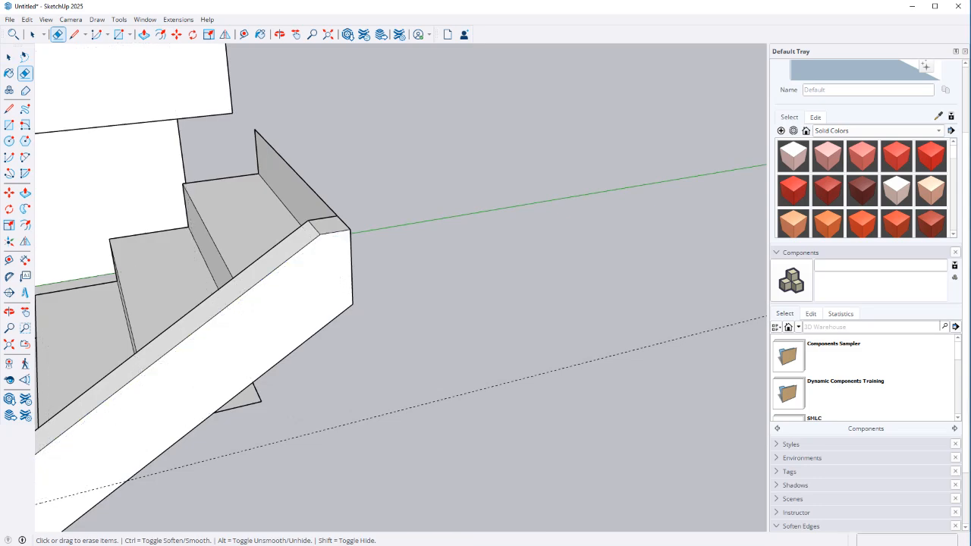
pyautogui.press('h')
pyautogui.moveTo(72, 448); pyautogui.dragTo(381, 271)
pyautogui.scroll(2, 381, 271)
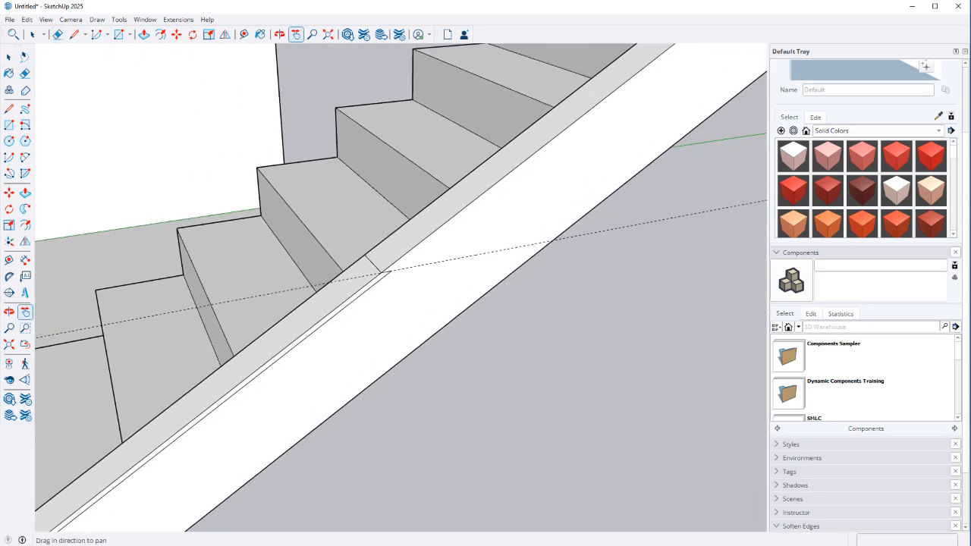
# Step: Copy the narrow trim strip face from the stringer's outer side across its thickness to the inner side
pyautogui.scroll(-2, 384, 273)
pyautogui.press('space')
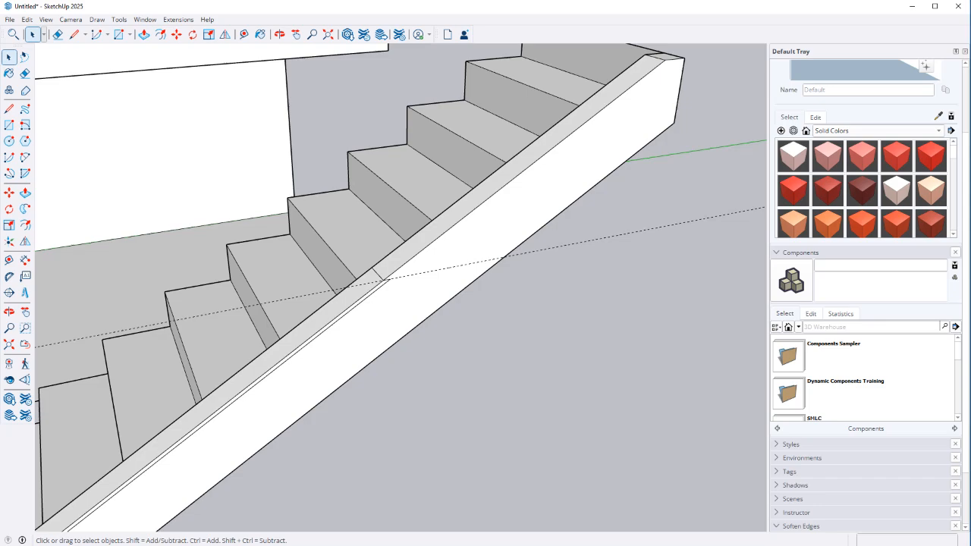
pyautogui.scroll(3, 420, 260)
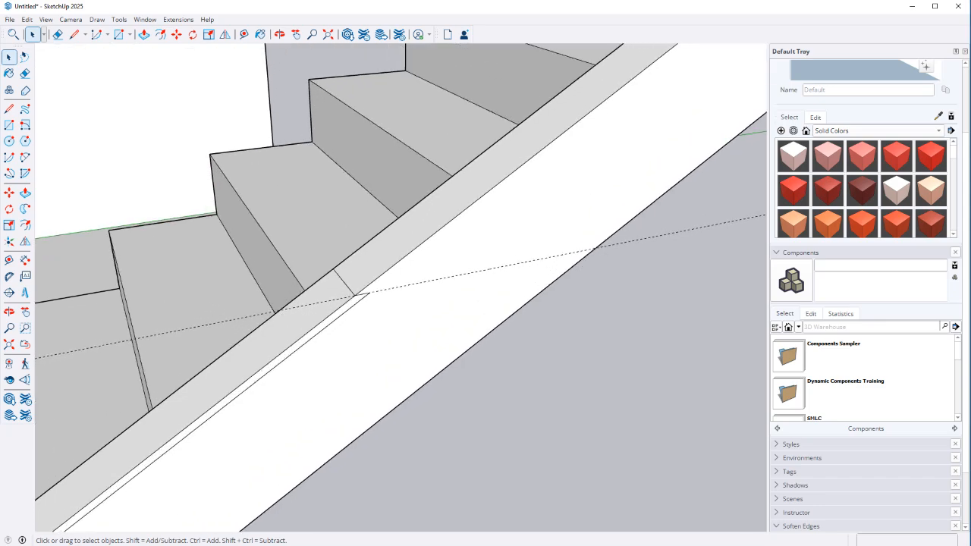
pyautogui.click(228, 395)
pyautogui.click(228, 403)
pyautogui.click(228, 399)
pyautogui.press('m')
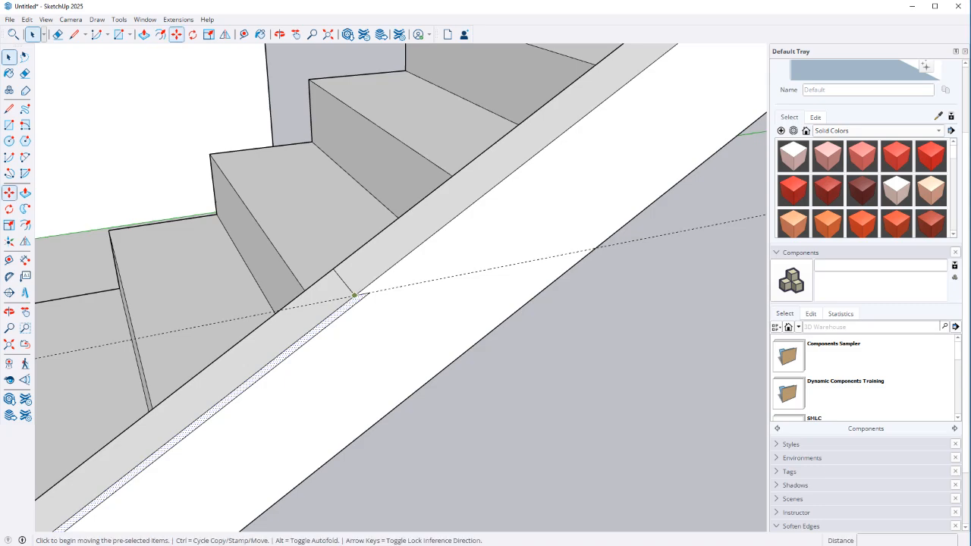
pyautogui.press('ctrl')
pyautogui.click(354, 295)
pyautogui.click(334, 270)
pyautogui.press('space')
# Step: Push/Pull the outer trim strip outward from the stringer's side face
pyautogui.click(204, 417)
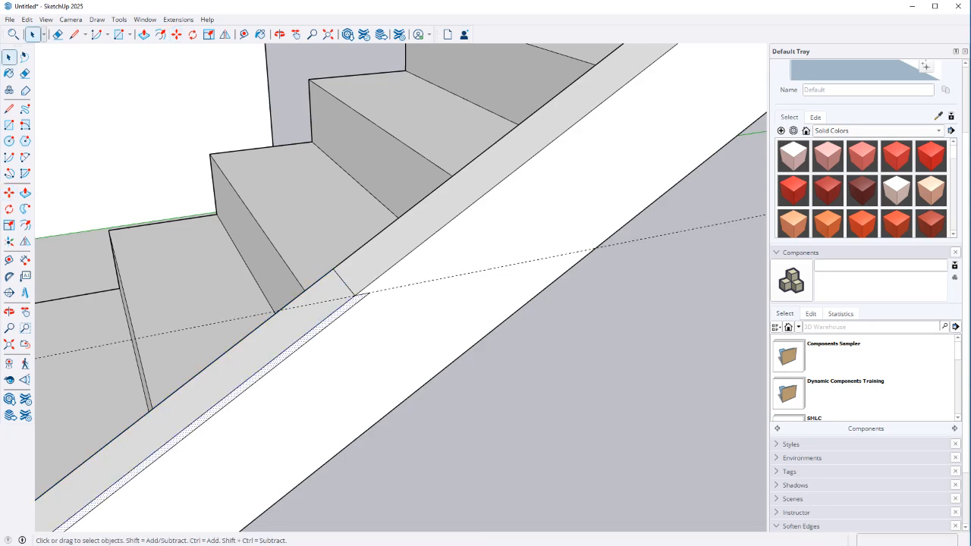
pyautogui.press('p')
pyautogui.click(364, 297)
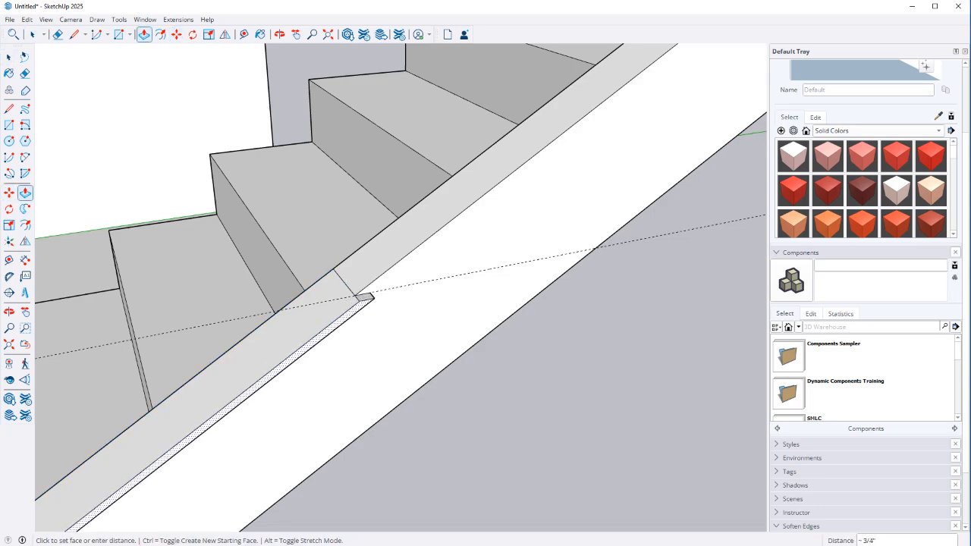
pyautogui.press('Return')
# Step: Push/Pull the copied inner trim strip outward from the stringer's inner side, over the steps
pyautogui.moveTo(364, 300); pyautogui.dragTo(607, 304, button='middle')
pyautogui.press('space')
pyautogui.click(486, 421)
pyautogui.press('p')
pyautogui.click(463, 403)
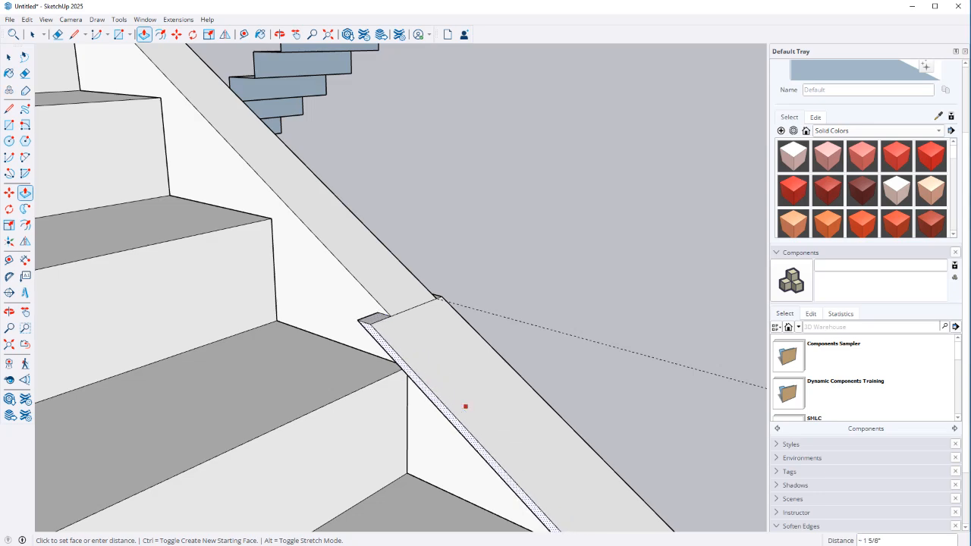
pyautogui.write('.')
pyautogui.press('Return')
pyautogui.press('space')
pyautogui.tripleClick(486, 410)
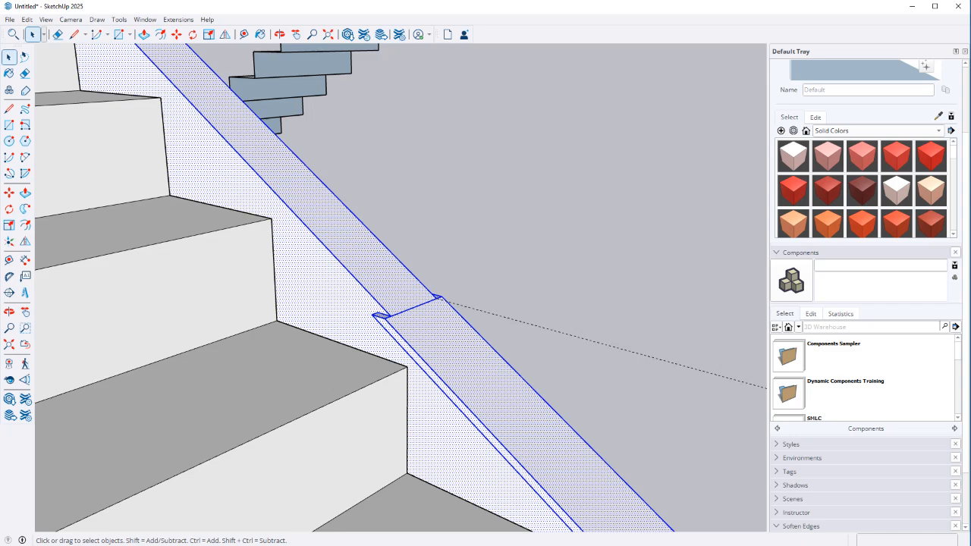
pyautogui.click(486, 410)
pyautogui.click(478, 423)
pyautogui.moveTo(479, 423); pyautogui.dragTo(592, 425, button='middle')
pyautogui.scroll(2, 399, 329)
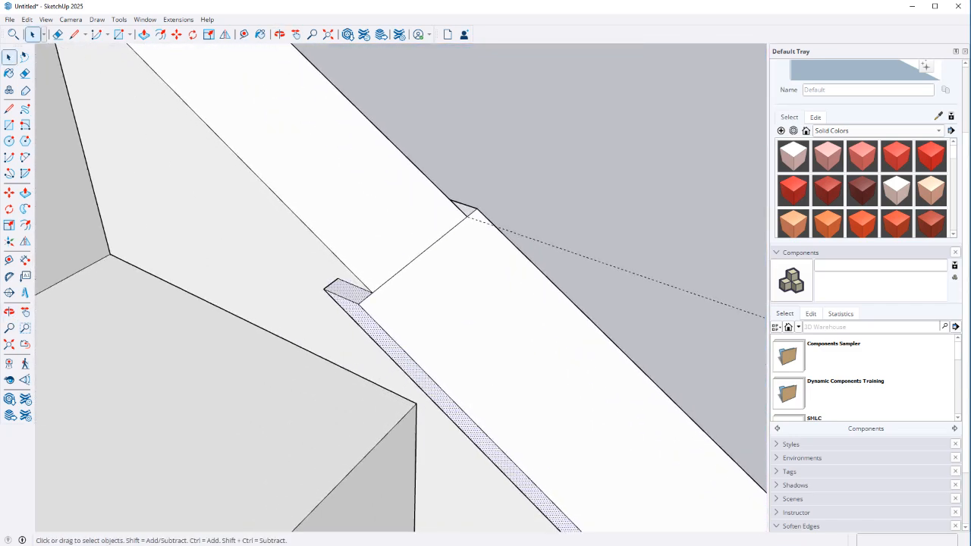
pyautogui.keyDown('shift'); pyautogui.click(471, 326); pyautogui.keyUp('shift')
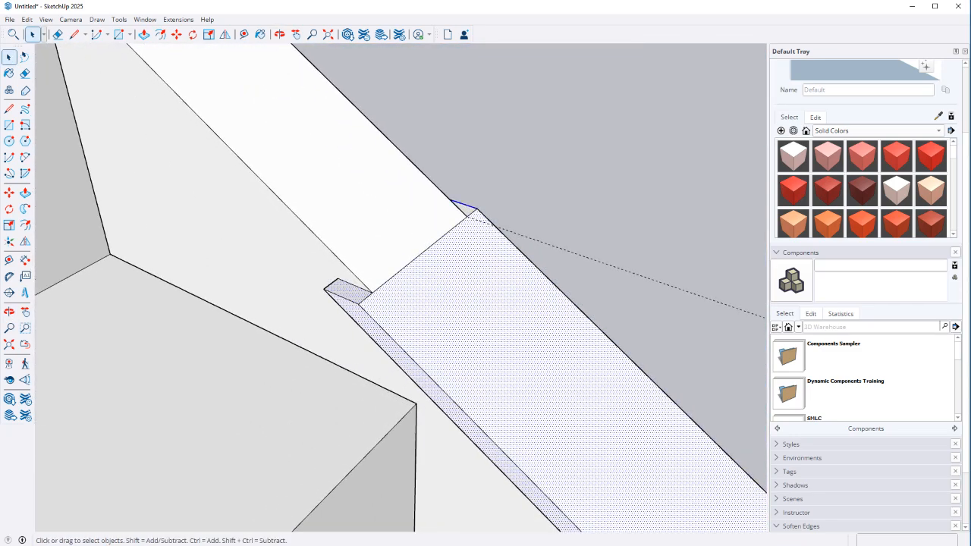
pyautogui.moveTo(471, 327); pyautogui.dragTo(561, 171, button='middle')
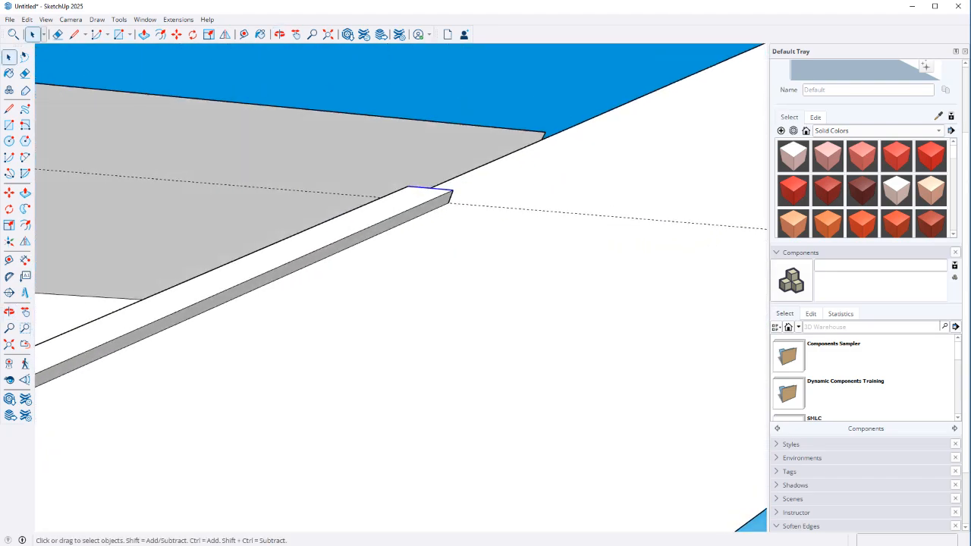
pyautogui.keyDown('shift'); pyautogui.click(406, 216); pyautogui.keyUp('shift')
pyautogui.keyDown('shift'); pyautogui.click(387, 208); pyautogui.keyUp('shift')
pyautogui.scroll(-5, 485, 289)
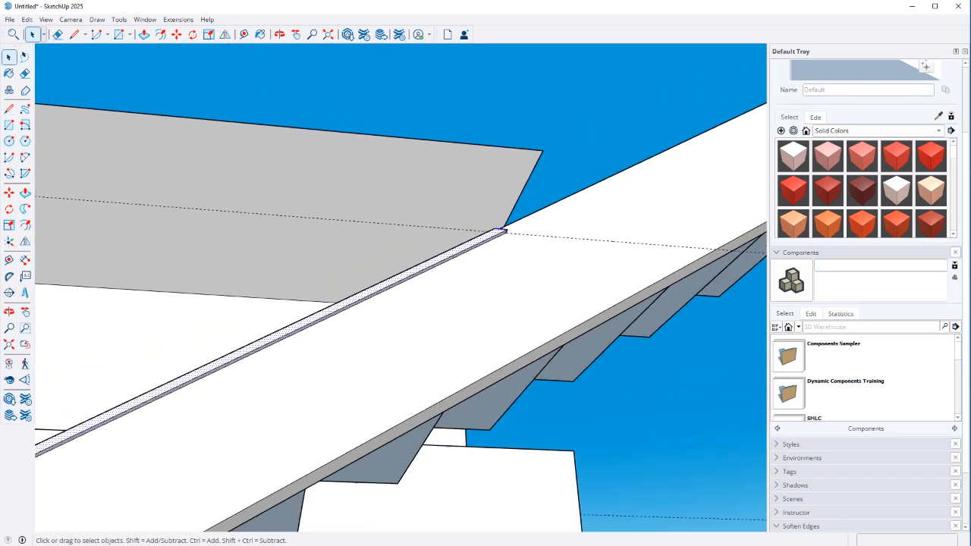
pyautogui.moveTo(395, 341); pyautogui.dragTo(440, 333, button='middle')
pyautogui.scroll(-2, 410, 410)
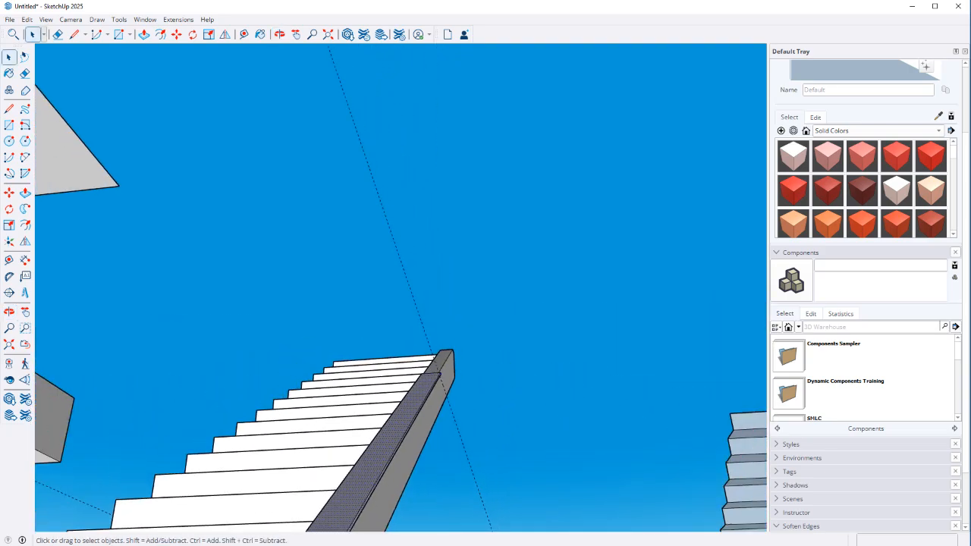
# Step: Select the whole stringer with its trim and paint it with the M01_Silver_Fog solid colour
pyautogui.tripleClick(402, 418)
pyautogui.scroll(2, 866, 296)
pyautogui.scroll(-10, 862, 280)
pyautogui.scroll(3, 862, 279)
pyautogui.click(828, 315)
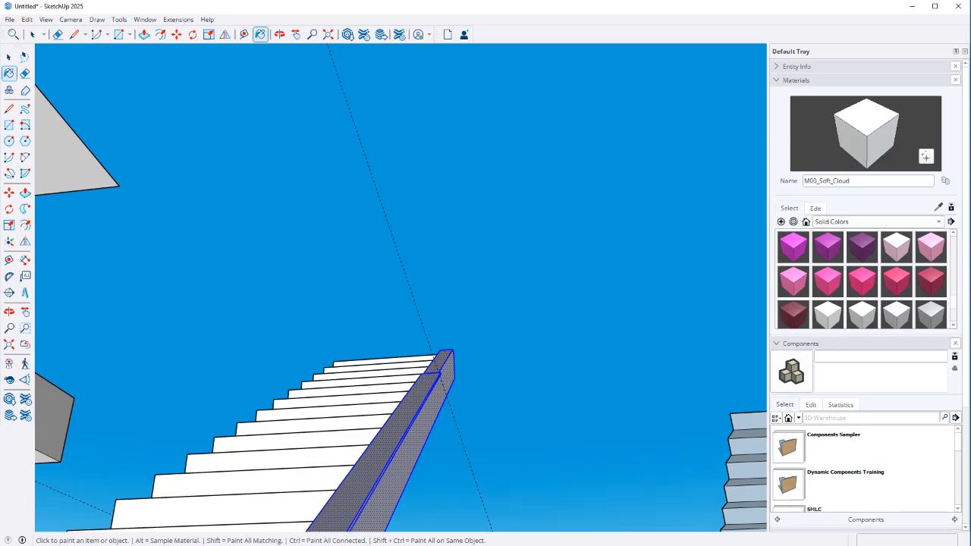
pyautogui.click(402, 425)
pyautogui.press('space')
# Step: Paint the stringer's large outer side face with the I02_Moonlit_Azure solid colour
pyautogui.moveTo(402, 425)
pyautogui.keyDown('shift'); pyautogui.mouseDown(button='middle')
pyautogui.moveTo(500, 235)
pyautogui.moveTo(463, 342)
pyautogui.moveTo(410, 409)
pyautogui.moveTo(380, 417)
pyautogui.mouseUp(button='middle'); pyautogui.keyUp('shift')
pyautogui.keyDown('shift'); pyautogui.moveTo(380, 418); pyautogui.dragTo(364, 440, button='middle'); pyautogui.keyUp('shift')
pyautogui.scroll(-1, 862, 281)
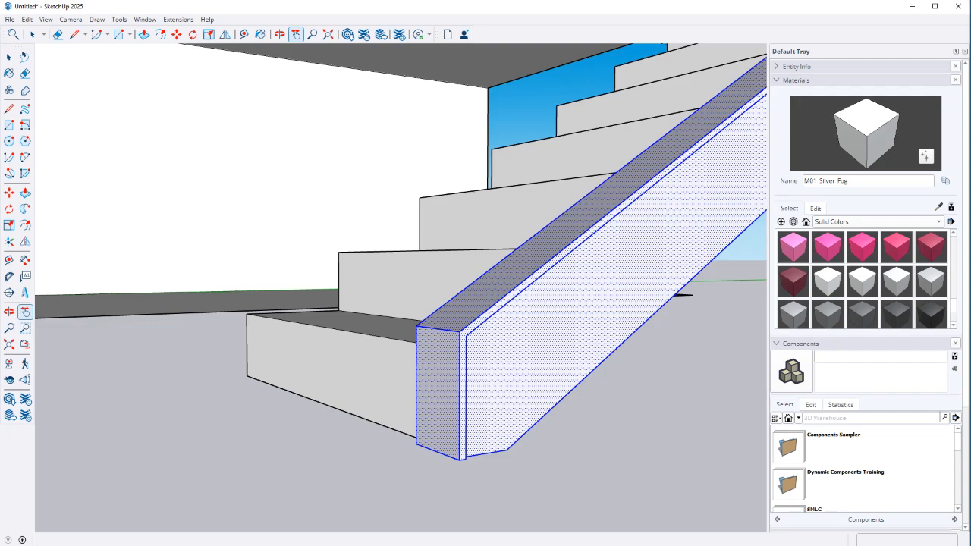
pyautogui.scroll(-3, 862, 280)
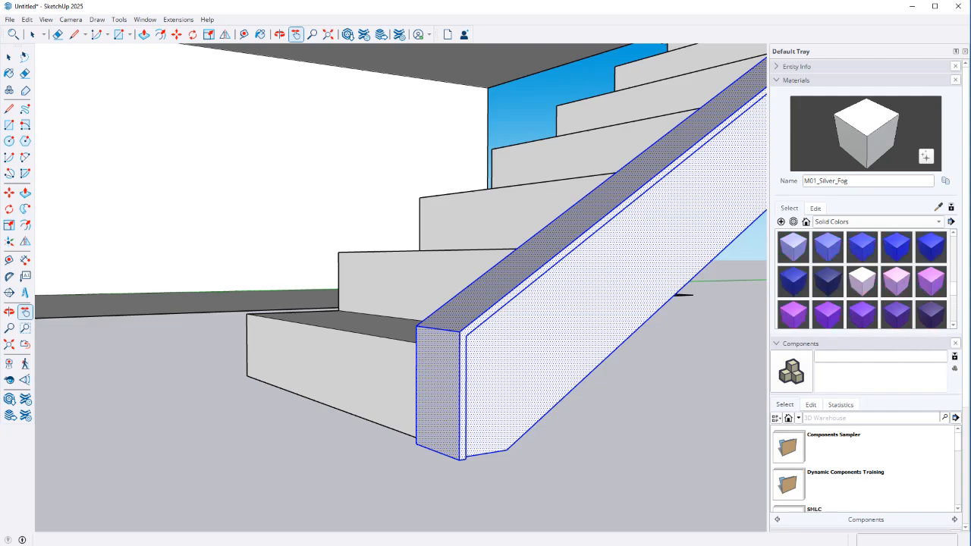
pyautogui.click(793, 246)
pyautogui.press('space')
pyautogui.click(608, 288)
pyautogui.press('b')
pyautogui.click(607, 289)
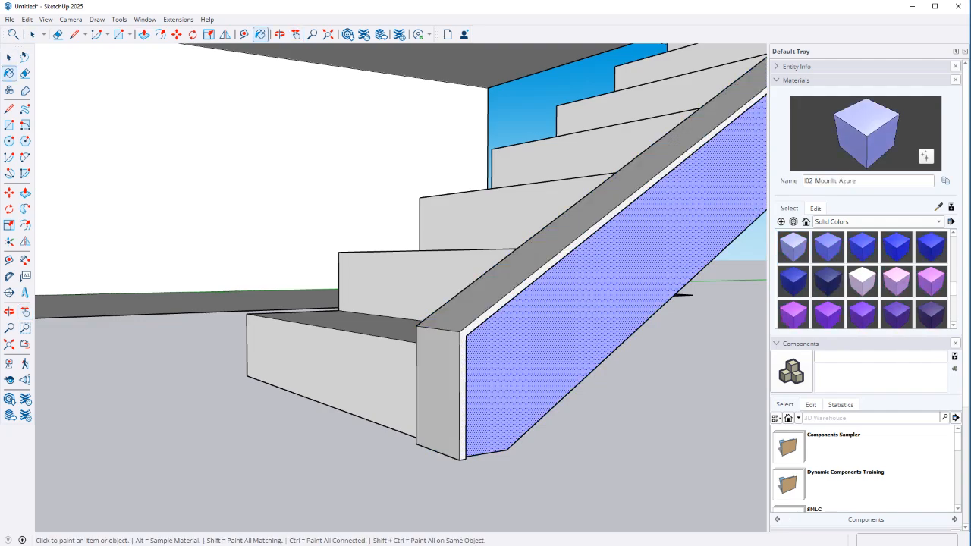
# Step: Clear the selection and paint the stringer's inner side face with I02_Moonlit_Azure as well
pyautogui.press('space')
pyautogui.hotkey('ctrl', 't')
pyautogui.moveTo(485, 304)
pyautogui.mouseDown(button='middle')
pyautogui.moveTo(379, 334)
pyautogui.moveTo(334, 365)
pyautogui.moveTo(433, 379)
pyautogui.moveTo(531, 368)
pyautogui.moveTo(600, 318)
pyautogui.moveTo(519, 377)
pyautogui.mouseUp(button='middle')
pyautogui.scroll(-5, 319, 370)
pyautogui.scroll(3, 600, 318)
pyautogui.press('b')
pyautogui.click(561, 327)
# Step: Select all connected faces of the straight stair and paint them with Soil_03_1K from the Ground materials
pyautogui.press('space')
pyautogui.tripleClick(471, 364)
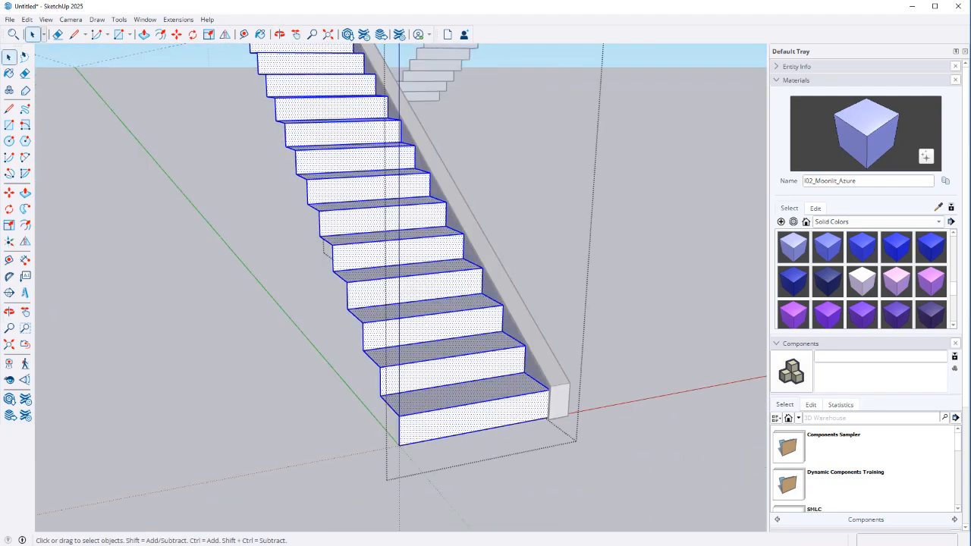
pyautogui.click(878, 222)
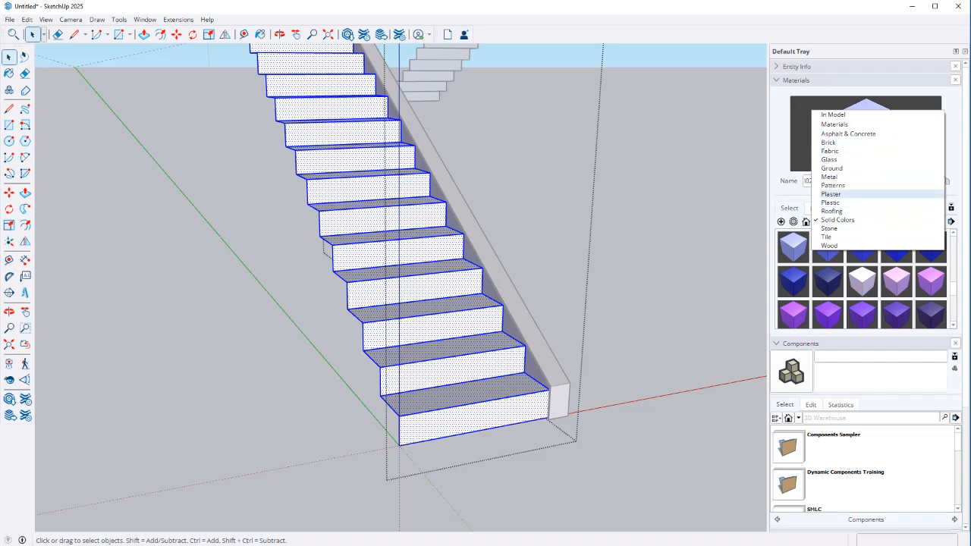
pyautogui.click(830, 151)
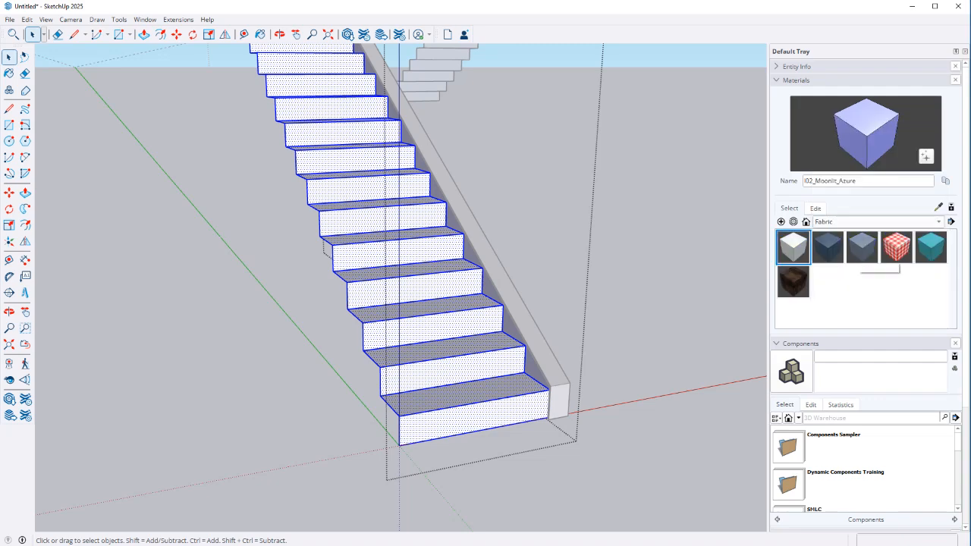
pyautogui.click(878, 222)
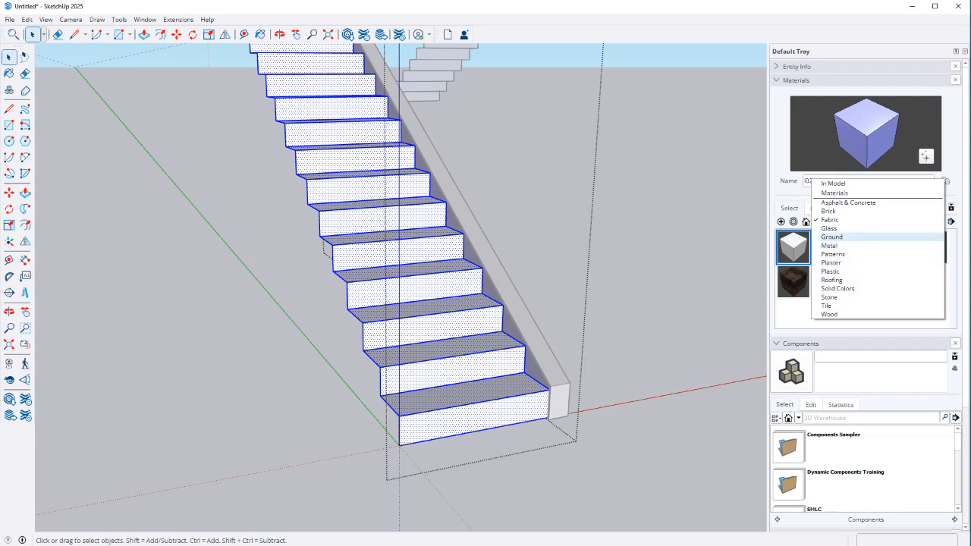
pyautogui.click(832, 237)
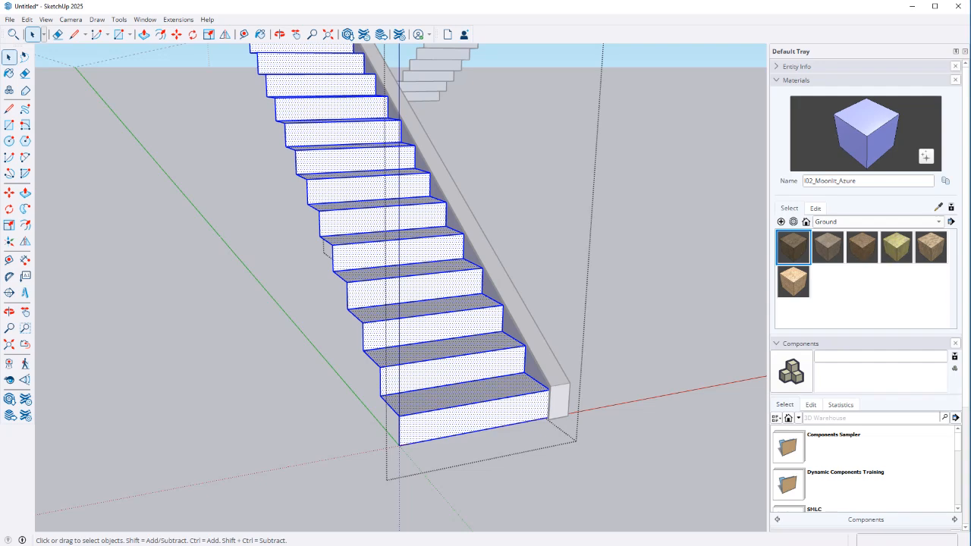
pyautogui.click(862, 246)
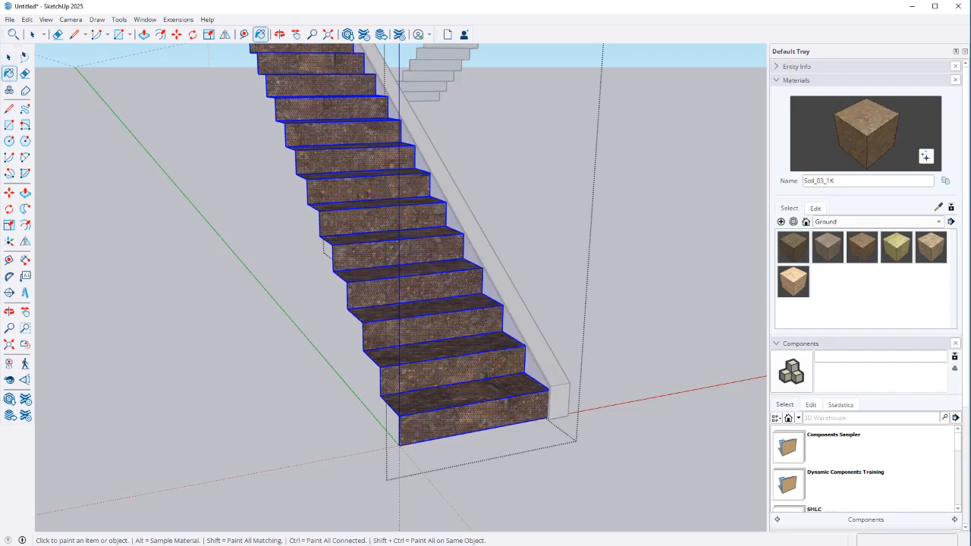
# Step: Edit the Soil_03_1K material to saturation 0 and lightness 79, and set its texture size to 2'
pyautogui.click(815, 208)
pyautogui.moveTo(818, 290); pyautogui.dragTo(788, 273)
pyautogui.moveTo(842, 290); pyautogui.dragTo(856, 290)
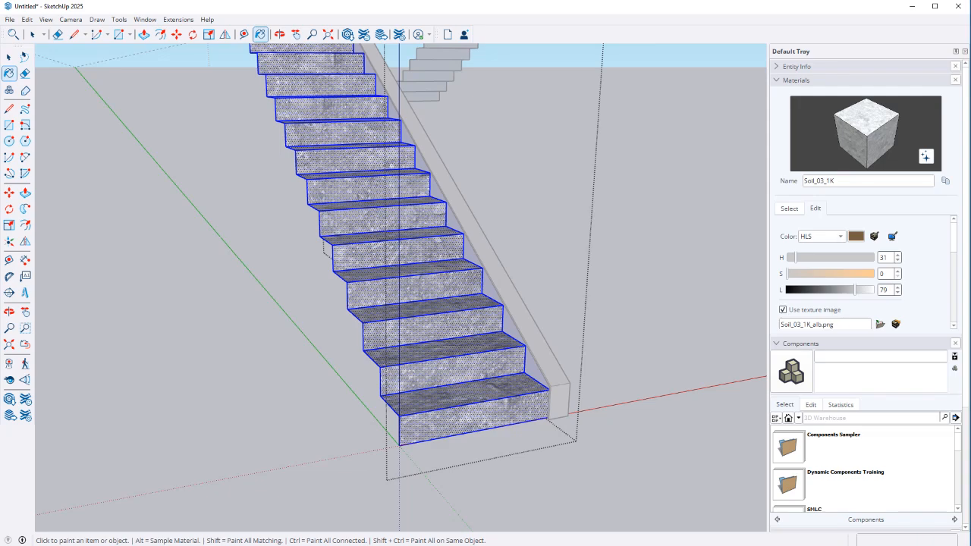
pyautogui.scroll(-3, 865, 273)
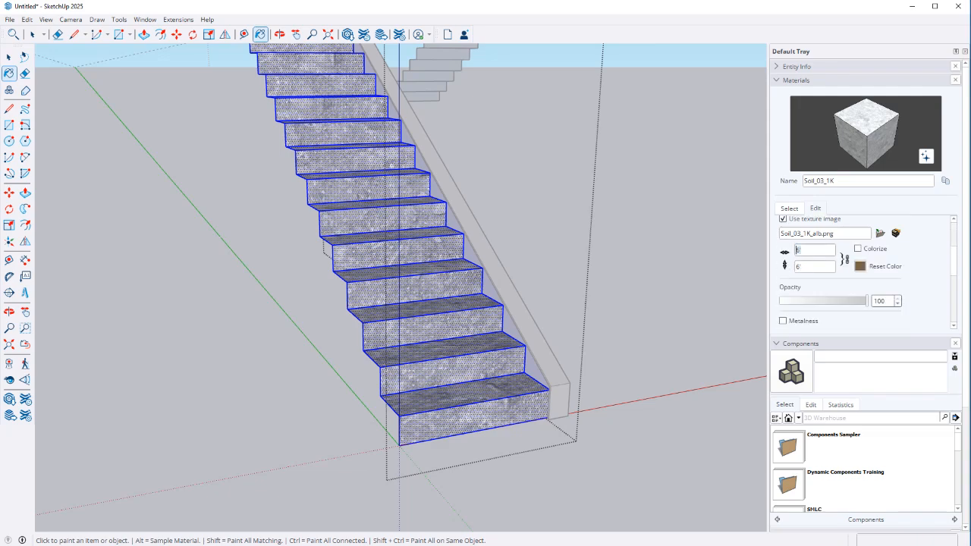
pyautogui.write('3')
pyautogui.press('BackSpace')
pyautogui.write('2')
pyautogui.press('Return')
pyautogui.moveTo(455, 304); pyautogui.dragTo(425, 333, button='middle')
pyautogui.press('space')
pyautogui.press('Escape')
# Step: Examine the painted treads, risers and stringer of the straight stair from several angles
pyautogui.moveTo(485, 319)
pyautogui.mouseDown(button='middle')
pyautogui.moveTo(410, 303)
pyautogui.moveTo(357, 228)
pyautogui.mouseUp(button='middle')
pyautogui.click(394, 334)
pyautogui.scroll(2, 372, 440)
pyautogui.click(372, 462)
pyautogui.moveTo(372, 456); pyautogui.dragTo(607, 417, button='middle')
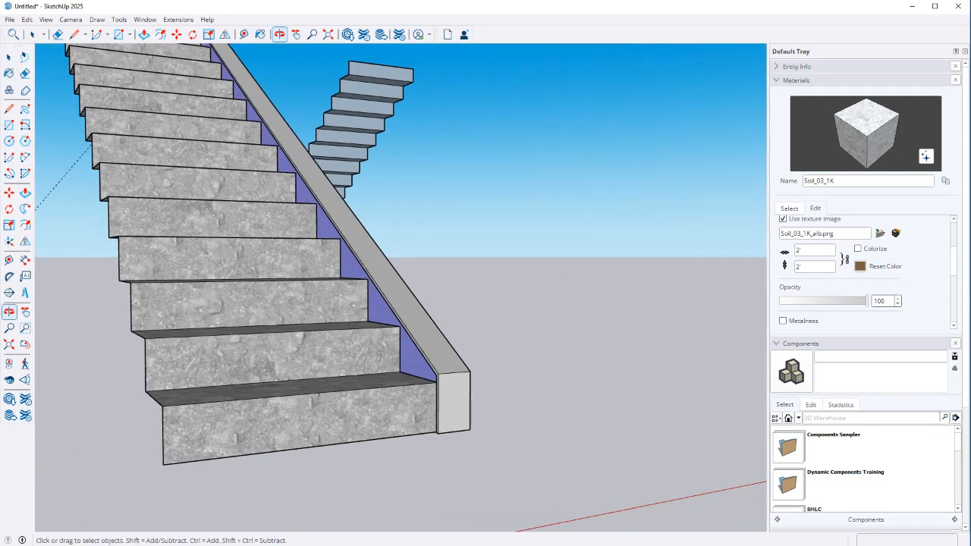
pyautogui.scroll(-2, 318, 332)
pyautogui.moveTo(379, 333); pyautogui.dragTo(364, 406, button='middle')
pyautogui.moveTo(516, 417); pyautogui.dragTo(438, 440, button='middle')
pyautogui.scroll(2, 438, 440)
pyautogui.press('r')
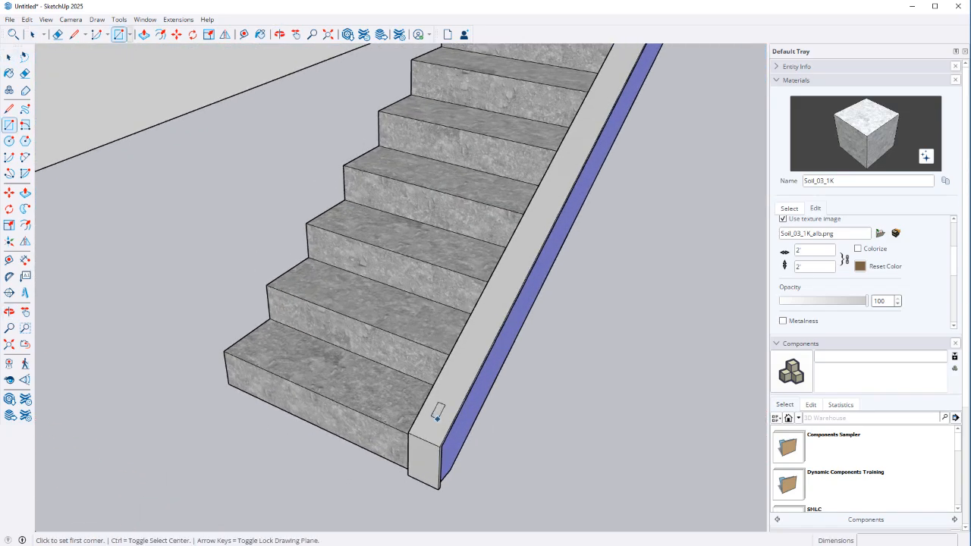
pyautogui.scroll(2, 424, 425)
pyautogui.press('t')
pyautogui.click(418, 402)
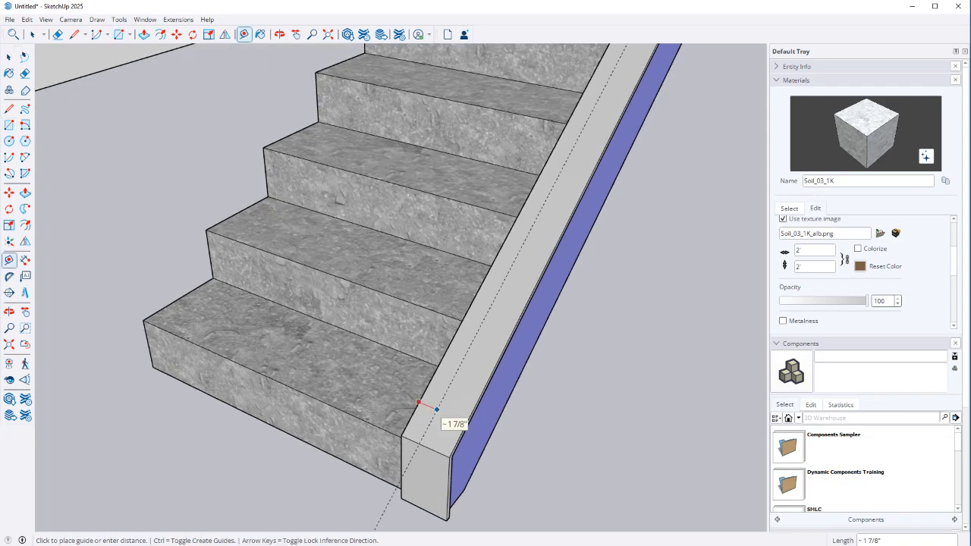
pyautogui.press('space')
pyautogui.scroll(-2, 323, 410)
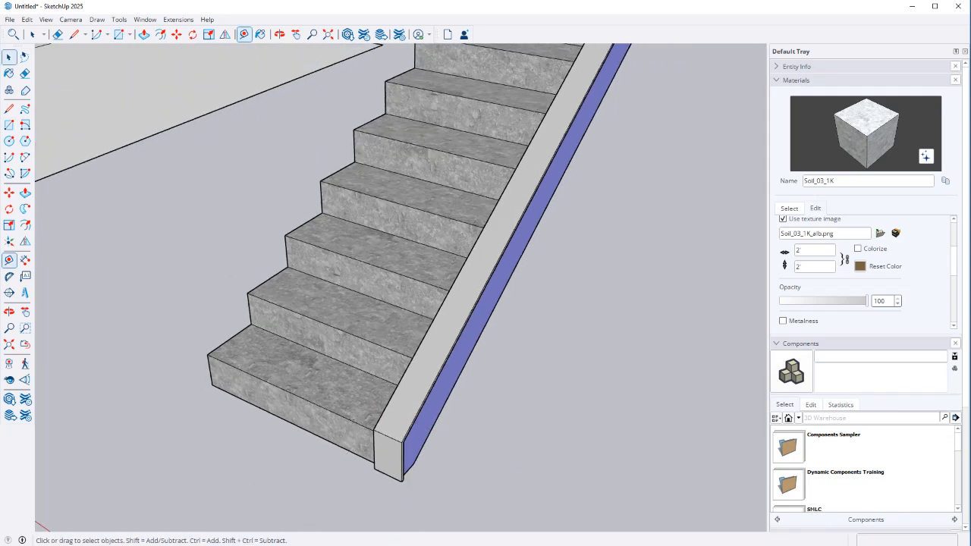
# Step: Try to raise the straight stair stringer's top faces vertically by 3' to form a solid side guard
pyautogui.moveTo(322, 410); pyautogui.dragTo(174, 448, button='middle')
pyautogui.scroll(-6, 310, 455)
pyautogui.moveTo(310, 455); pyautogui.dragTo(273, 406, button='middle')
pyautogui.moveTo(485, 410)
pyautogui.mouseDown(button='middle')
pyautogui.moveTo(425, 364)
pyautogui.moveTo(425, 400)
pyautogui.moveTo(483, 412)
pyautogui.mouseUp(button='middle')
pyautogui.scroll(7, 436, 379)
pyautogui.scroll(-3, 483, 412)
pyautogui.keyDown('shift'); pyautogui.moveTo(387, 501); pyautogui.dragTo(398, 394, button='middle'); pyautogui.keyUp('shift')
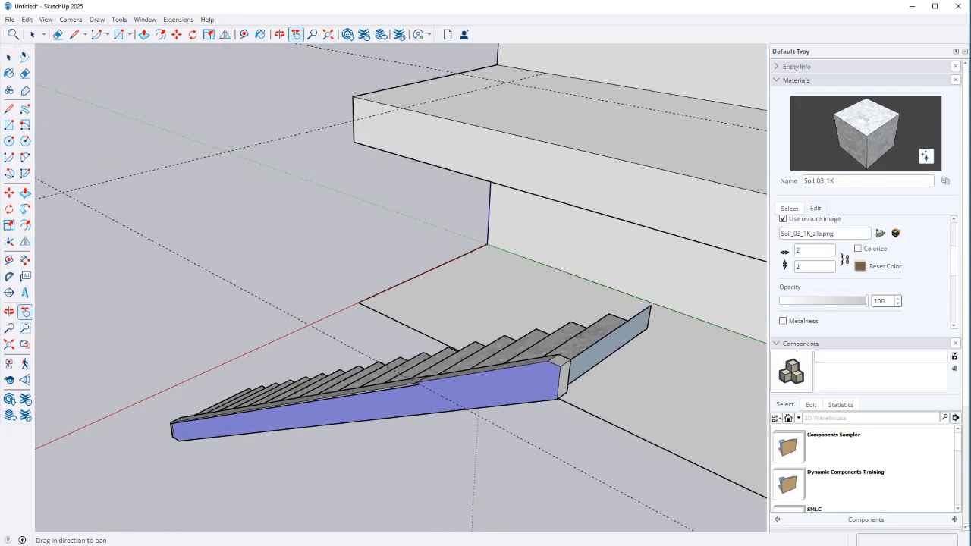
pyautogui.scroll(2, 399, 395)
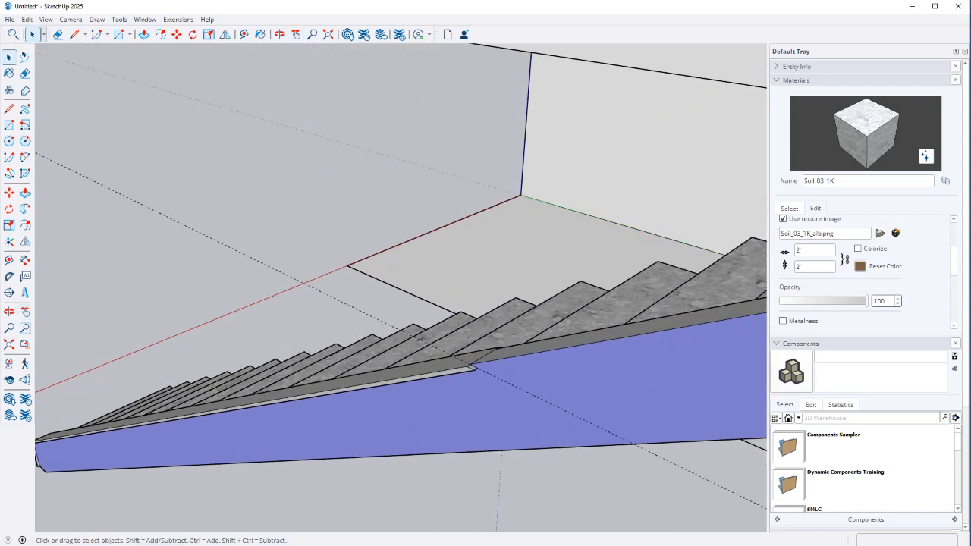
pyautogui.moveTo(412, 391); pyautogui.dragTo(399, 356)
pyautogui.keyDown('shift'); pyautogui.click(403, 349); pyautogui.keyUp('shift')
pyautogui.keyDown('shift'); pyautogui.click(412, 402); pyautogui.keyUp('shift')
pyautogui.moveTo(412, 402); pyautogui.dragTo(436, 386, button='middle')
pyautogui.press('m')
pyautogui.click(444, 387)
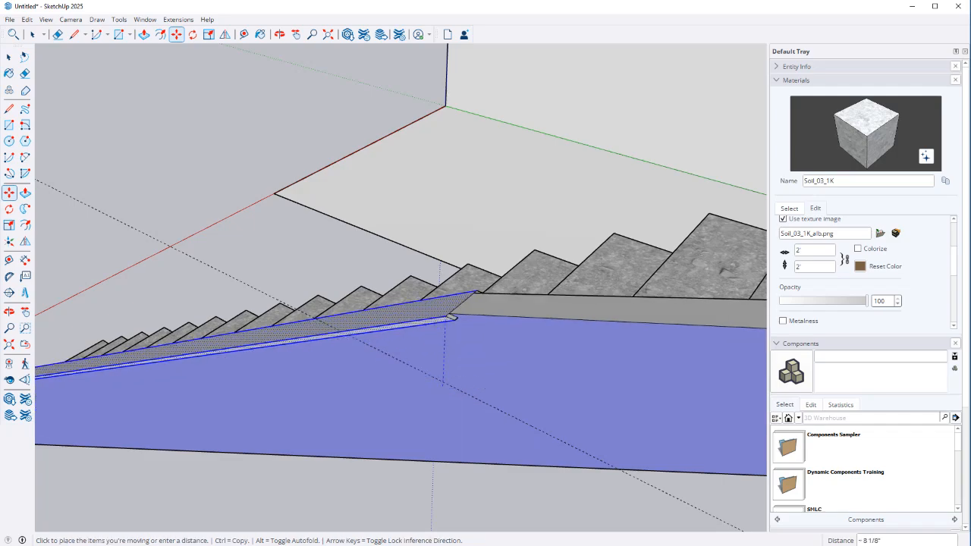
pyautogui.write('3')
pyautogui.press('Return')
# Step: Inspect the raised stringer side against the steps and undo the raise
pyautogui.scroll(-3, 449, 268)
pyautogui.moveTo(390, 371); pyautogui.dragTo(444, 194, button='middle')
pyautogui.moveTo(501, 228)
pyautogui.mouseDown(button='middle')
pyautogui.moveTo(528, 247)
pyautogui.moveTo(545, 293)
pyautogui.moveTo(533, 259)
pyautogui.mouseUp(button='middle')
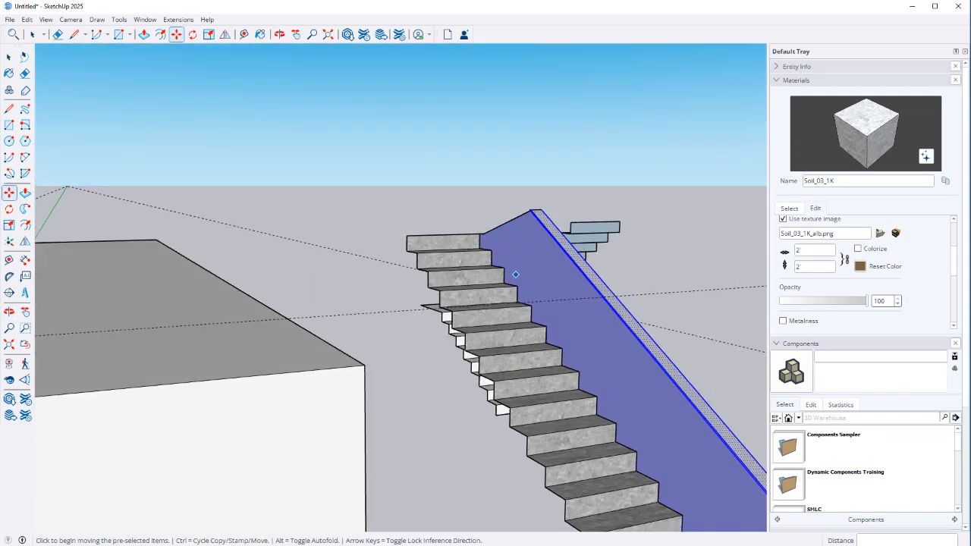
pyautogui.moveTo(572, 328); pyautogui.dragTo(486, 163, button='middle')
pyautogui.keyDown('shift'); pyautogui.moveTo(486, 163); pyautogui.dragTo(505, 167, button='middle'); pyautogui.keyUp('shift')
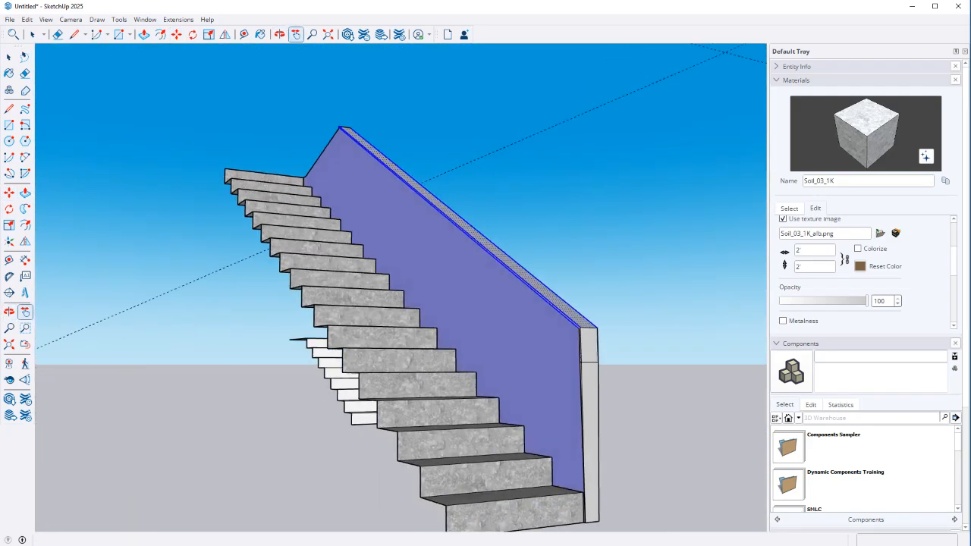
pyautogui.scroll(3, 600, 365)
pyautogui.press('e')
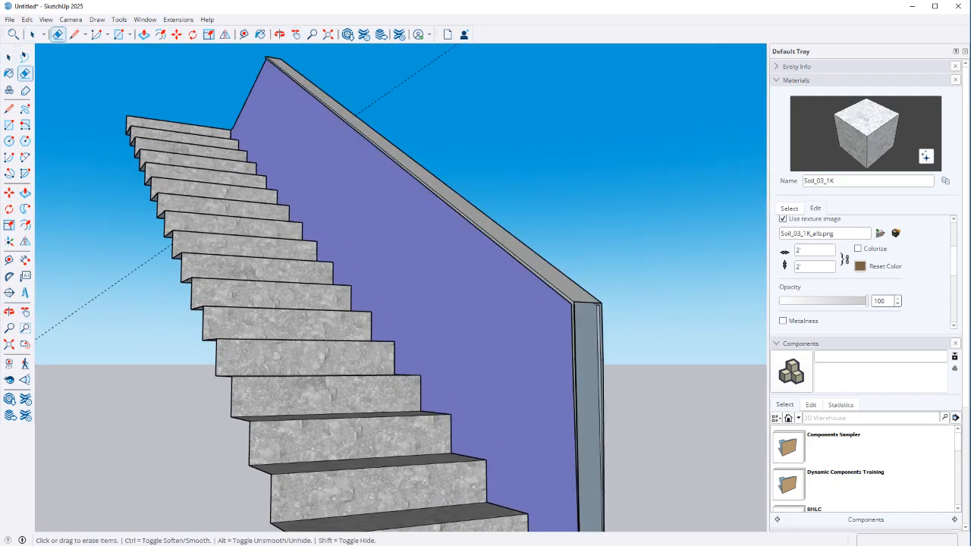
pyautogui.hotkey('ctrl', 'z')
# Step: Place two guides along the stringer's sloped top face at 1" offsets, near its lower end
pyautogui.moveTo(425, 319)
pyautogui.mouseDown(button='middle')
pyautogui.moveTo(607, 311)
pyautogui.moveTo(379, 281)
pyautogui.moveTo(342, 258)
pyautogui.moveTo(448, 254)
pyautogui.moveTo(425, 357)
pyautogui.mouseUp(button='middle')
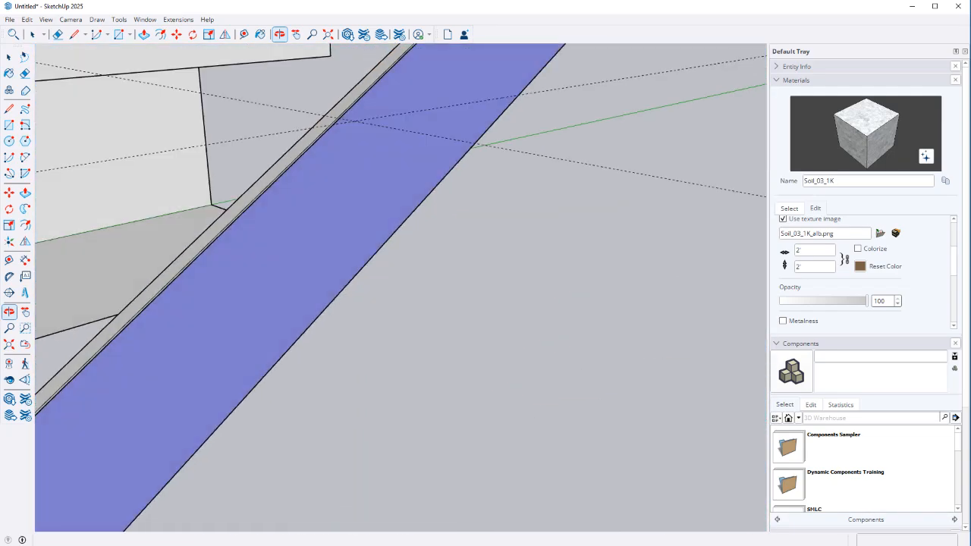
pyautogui.scroll(-5, 425, 250)
pyautogui.scroll(-1, 357, 433)
pyautogui.press('space')
pyautogui.keyDown('shift'); pyautogui.moveTo(236, 497); pyautogui.dragTo(371, 425, button='middle'); pyautogui.keyUp('shift')
pyautogui.scroll(4, 357, 437)
pyautogui.scroll(2, 195, 414)
pyautogui.press('t')
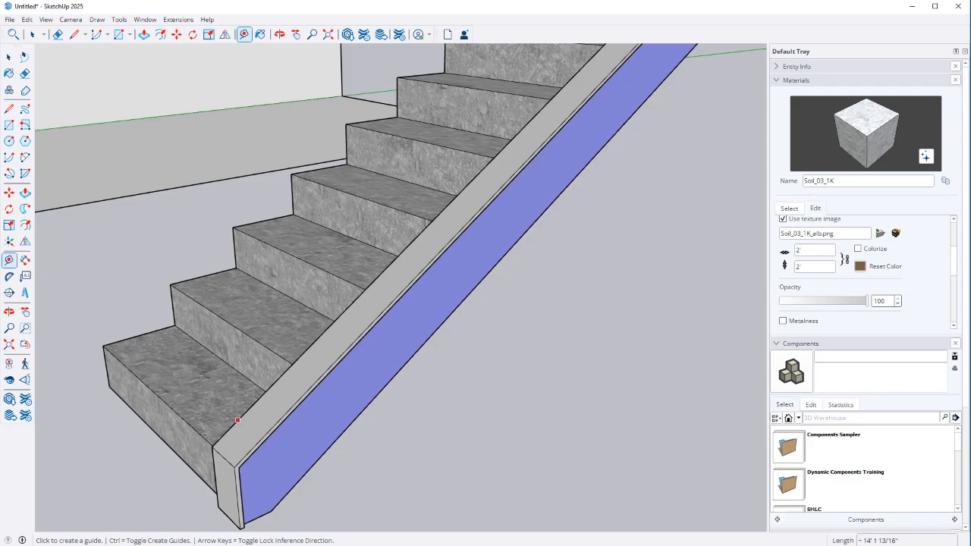
pyautogui.write('1')
pyautogui.press('Return')
pyautogui.click(257, 443)
pyautogui.write('1')
pyautogui.press('Return')
# Step: Add two more 1" offset guides along the stringer's sloped top face to complete the baluster spacing lines
pyautogui.moveTo(235, 468); pyautogui.dragTo(364, 470, button='middle')
pyautogui.click(353, 484)
pyautogui.write('1')
pyautogui.press('Return')
pyautogui.click(382, 472)
pyautogui.press('Return')
# Step: Place upright guides on the stringer's lower end face, one 2" from its side edge and another 1" further
pyautogui.keyDown('shift'); pyautogui.moveTo(373, 478); pyautogui.dragTo(474, 338, button='middle'); pyautogui.keyUp('shift')
pyautogui.scroll(3, 448, 391)
pyautogui.moveTo(448, 392); pyautogui.dragTo(523, 389, button='middle')
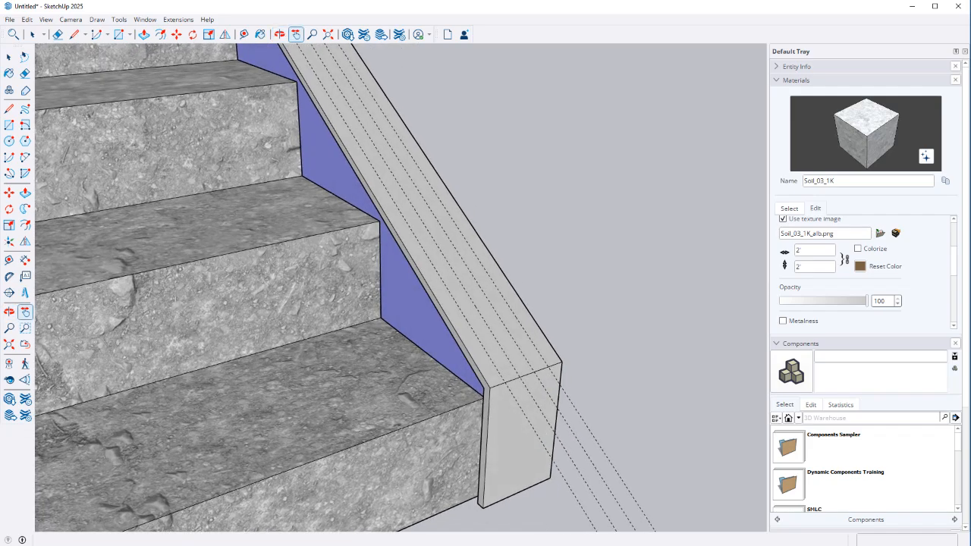
pyautogui.scroll(2, 490, 357)
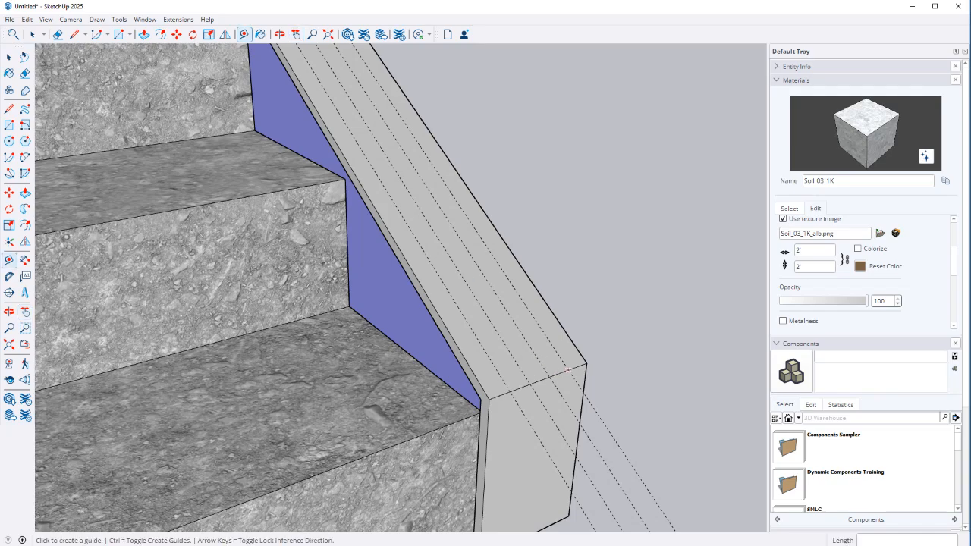
pyautogui.click(585, 377)
pyautogui.write('2 1/4"')
pyautogui.press('Return')
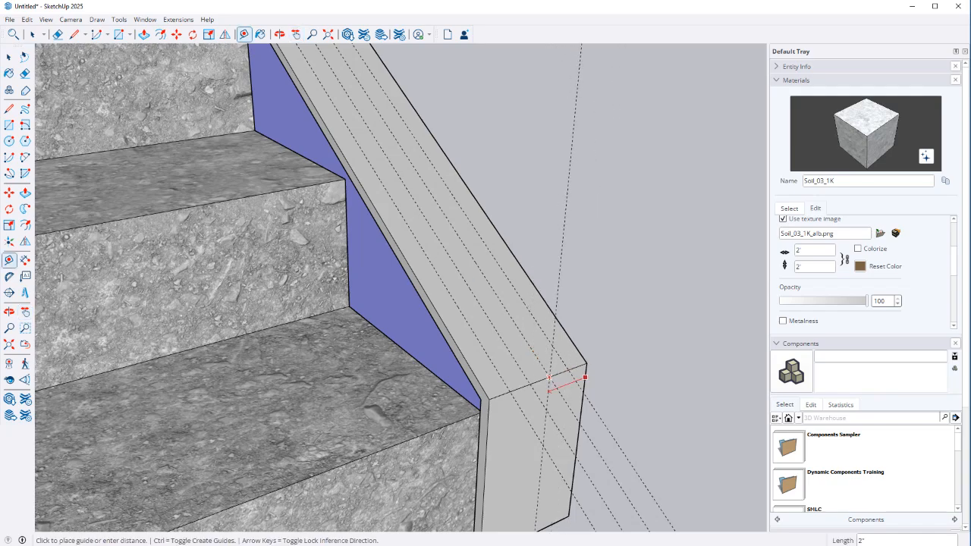
pyautogui.click(551, 359)
pyautogui.write('1')
pyautogui.press('Return')
# Step: Place a cross guide 4" from the stringer's lower end, upright guides where it meets the sloped guides, and a second parallel cross guide
pyautogui.moveTo(521, 358); pyautogui.dragTo(585, 349, button='middle')
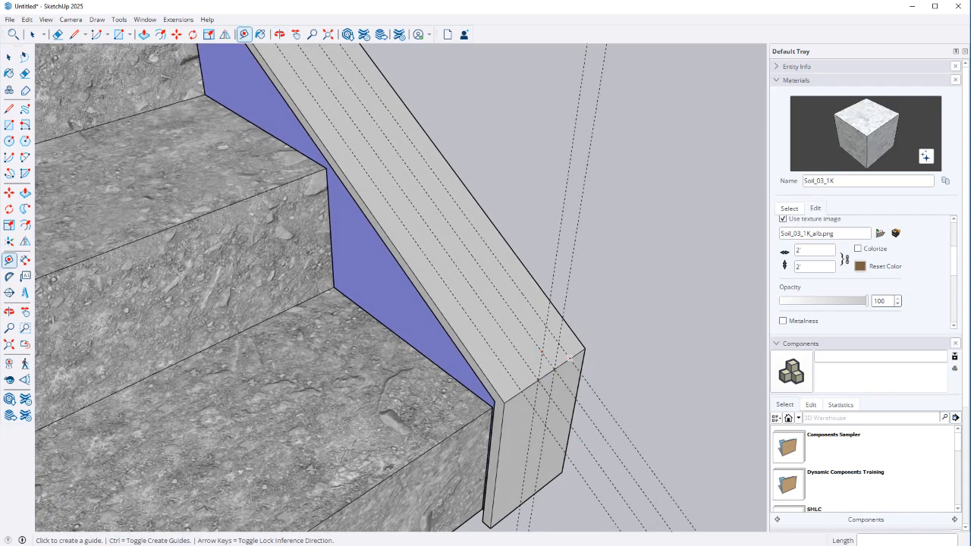
pyautogui.click(575, 356)
pyautogui.write('4')
pyautogui.press('Return')
pyautogui.click(540, 363)
pyautogui.click(483, 300)
pyautogui.click(551, 296)
pyautogui.click(498, 291)
pyautogui.click(522, 278)
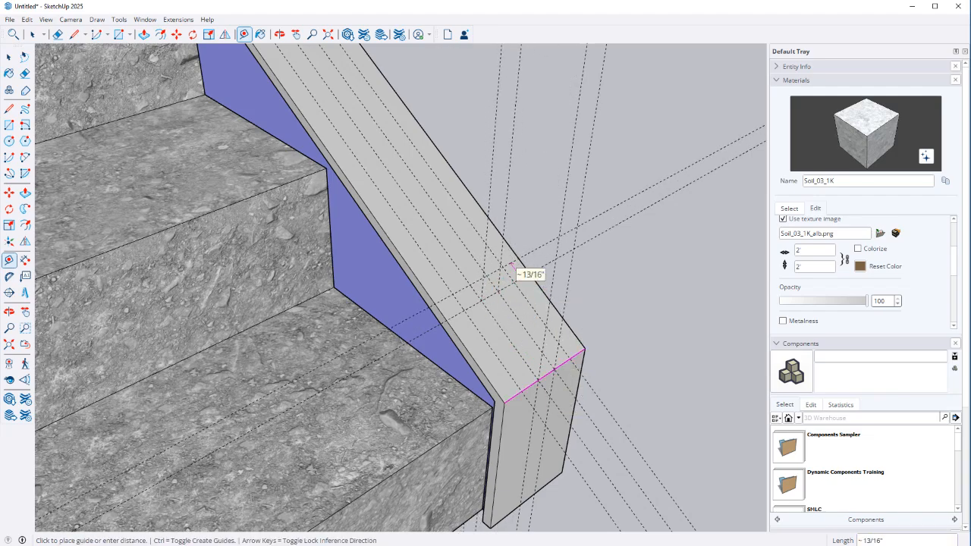
pyautogui.click(511, 265)
# Step: Draw the baluster's rectangular footprint on the stringer's top face between the guide intersections
pyautogui.press('r')
pyautogui.click(471, 255)
pyautogui.click(489, 298)
pyautogui.press('space')
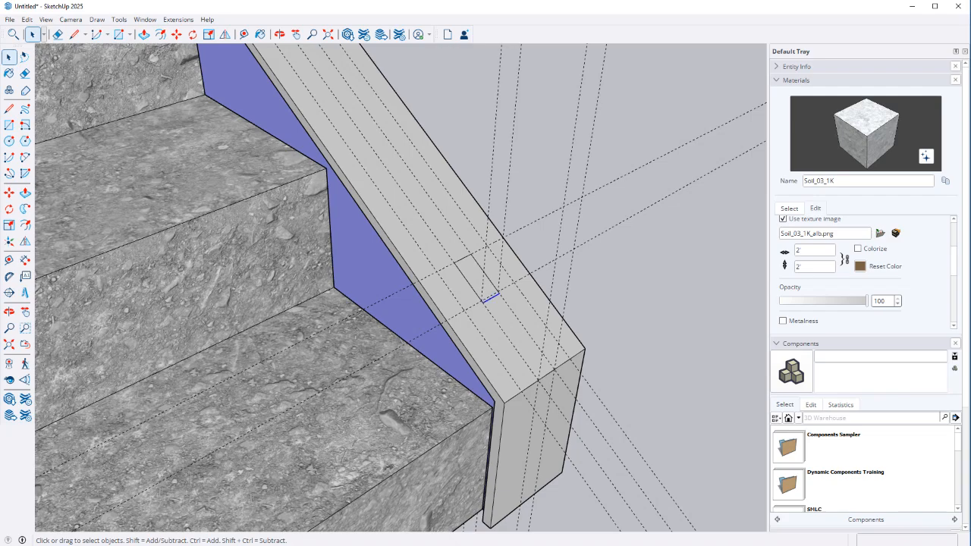
pyautogui.press('r')
pyautogui.click(470, 254)
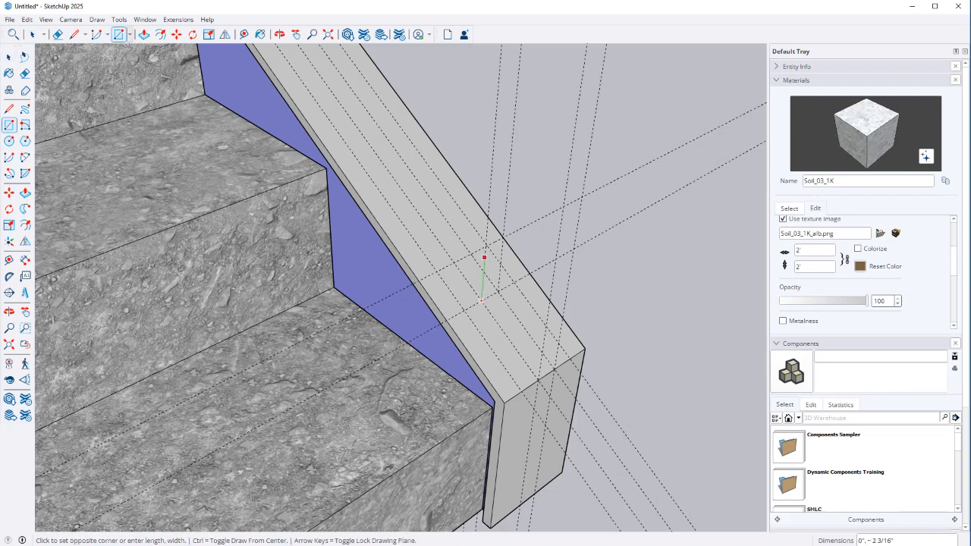
pyautogui.click(470, 254)
pyautogui.press('space')
# Step: Extrude the footprint rectangle outward from the stringer's sloped top face to form a baluster
pyautogui.scroll(-2, 469, 256)
pyautogui.moveTo(470, 256); pyautogui.dragTo(479, 334, button='middle')
pyautogui.scroll(-2, 482, 364)
pyautogui.press('p')
pyautogui.click(477, 331)
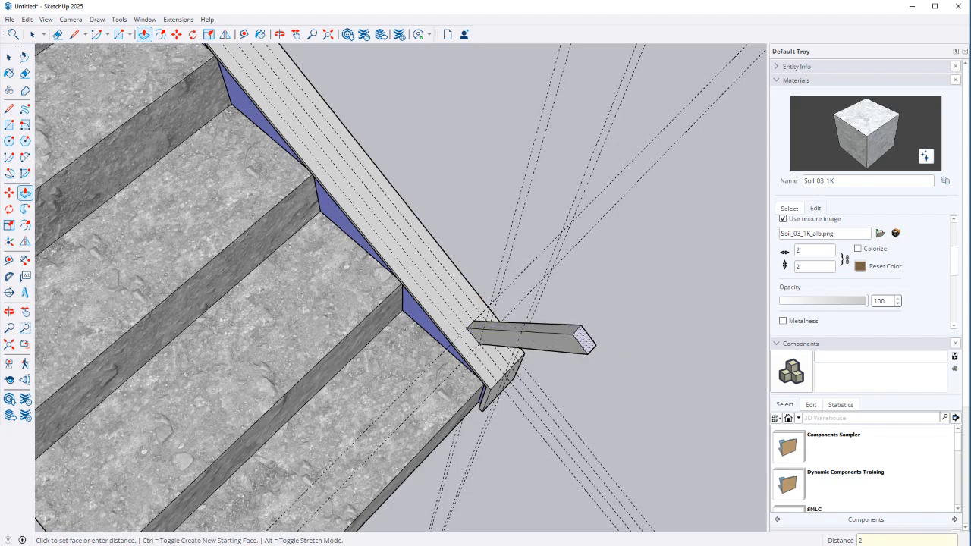
pyautogui.press('Return')
# Step: Move the baluster's end face over its base so the baluster stands upright
pyautogui.press('space')
pyautogui.click(646, 345)
pyautogui.press('m')
pyautogui.click(634, 338)
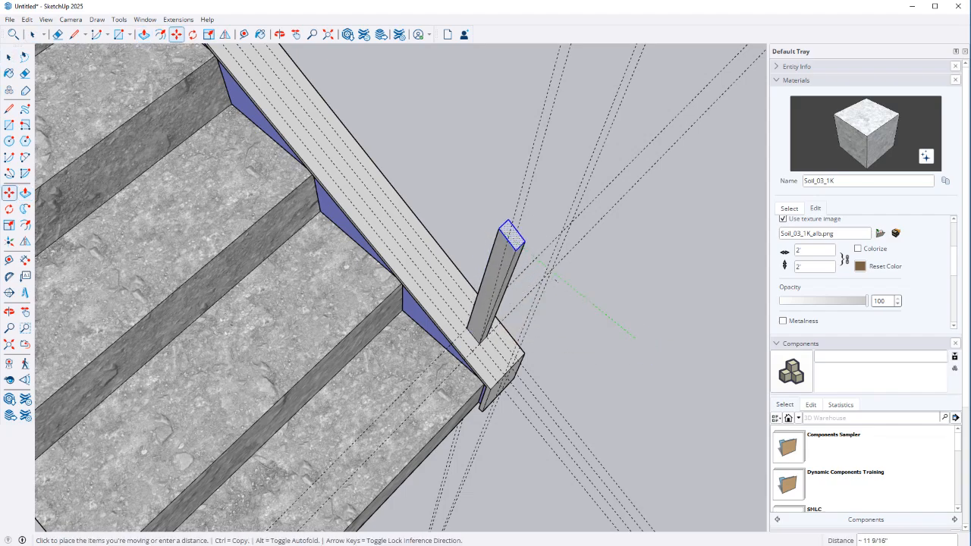
pyautogui.click(467, 328)
pyautogui.moveTo(516, 234); pyautogui.dragTo(489, 114, button='middle')
pyautogui.press('space')
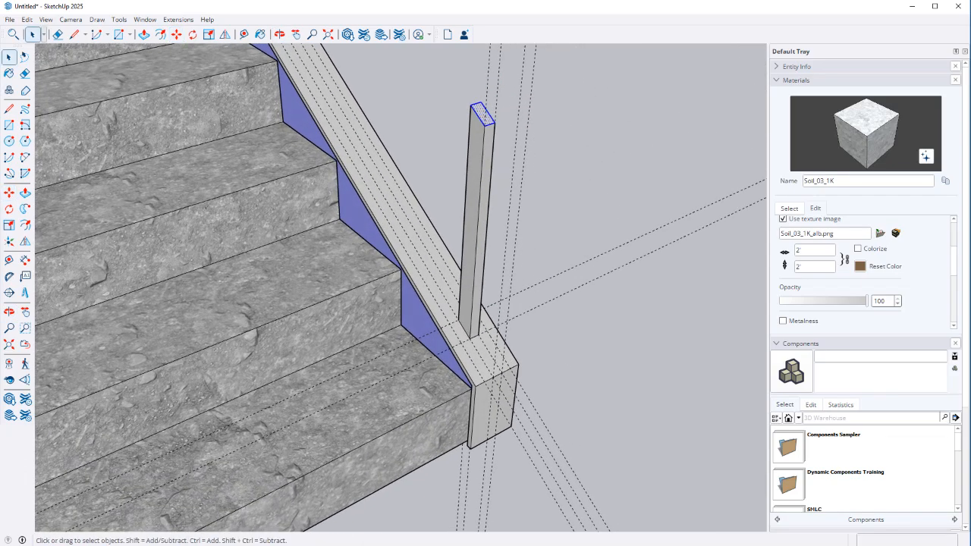
# Step: Erase the construction guides around the baluster and the stringer's lower end
pyautogui.scroll(-1, 505, 174)
pyautogui.scroll(-2, 503, 190)
pyautogui.moveTo(642, 296); pyautogui.dragTo(488, 303, button='middle')
pyautogui.scroll(3, 488, 304)
pyautogui.tripleClick(353, 280)
pyautogui.press('m')
pyautogui.press('space')
pyautogui.moveTo(456, 303)
pyautogui.mouseDown(button='middle')
pyautogui.moveTo(349, 250)
pyautogui.moveTo(361, 244)
pyautogui.mouseUp(button='middle')
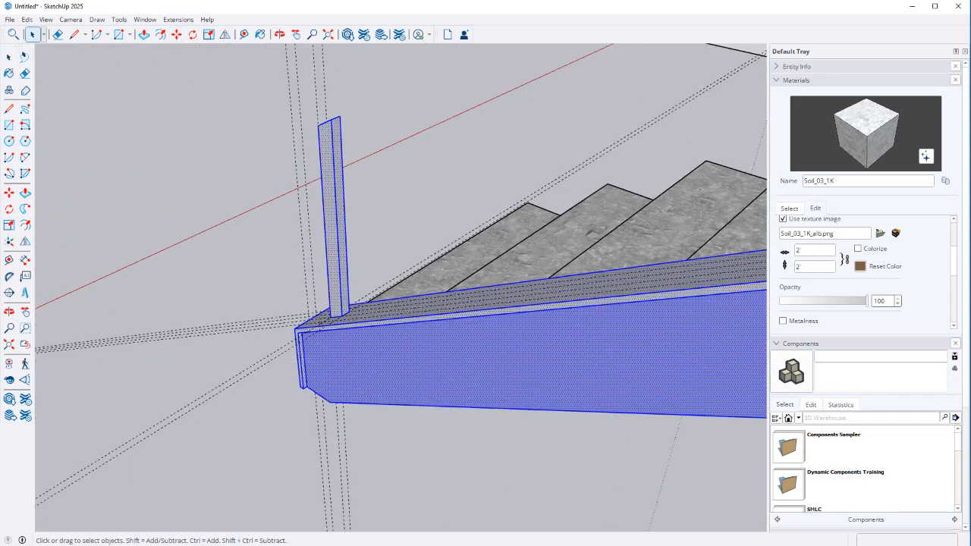
pyautogui.press('e')
pyautogui.moveTo(251, 307); pyautogui.dragTo(250, 380)
# Step: Select the whole baluster and copy it 7" up along the stringer's slope
pyautogui.press('space')
pyautogui.tripleClick(337, 227)
pyautogui.press('m')
pyautogui.moveTo(342, 235); pyautogui.dragTo(405, 299, button='middle')
pyautogui.scroll(3, 367, 354)
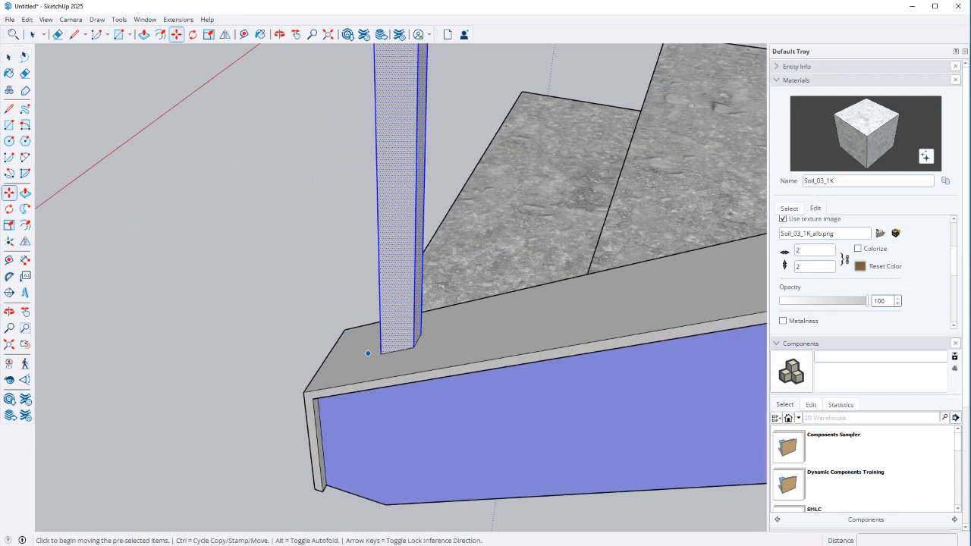
pyautogui.click(381, 354)
pyautogui.press('ctrl')
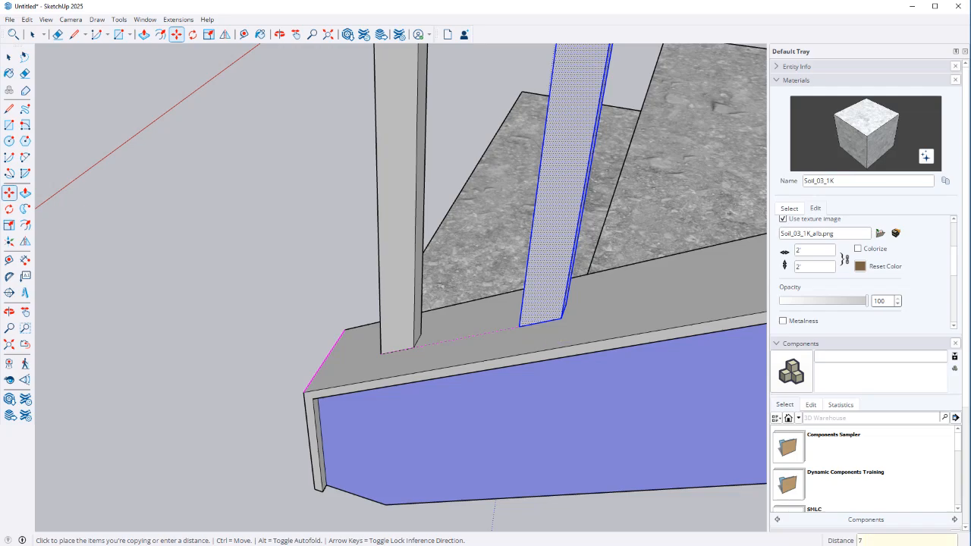
pyautogui.press('Return')
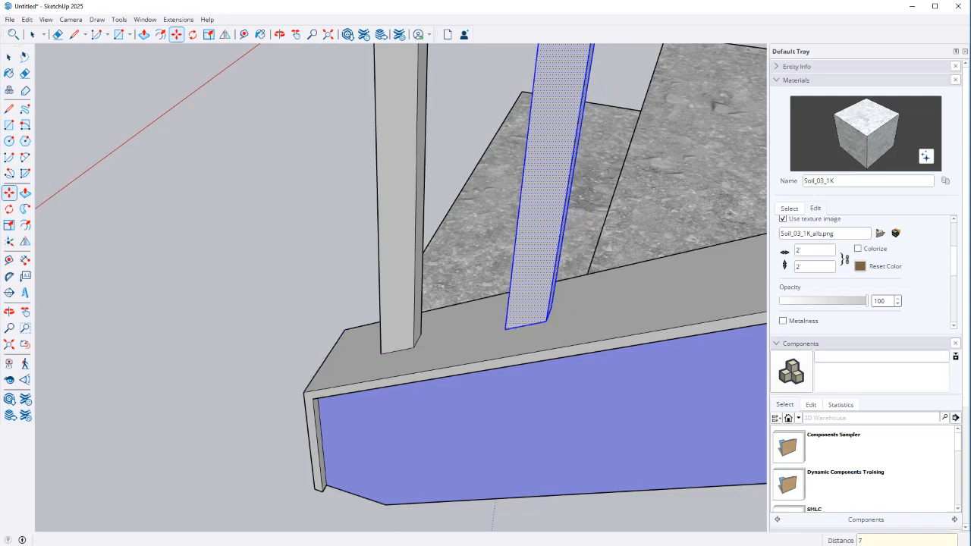
# Step: Array the baluster copy 23 times up the stringer at the same spacing
pyautogui.write('x16')
pyautogui.press('Return')
pyautogui.scroll(-10, 522, 142)
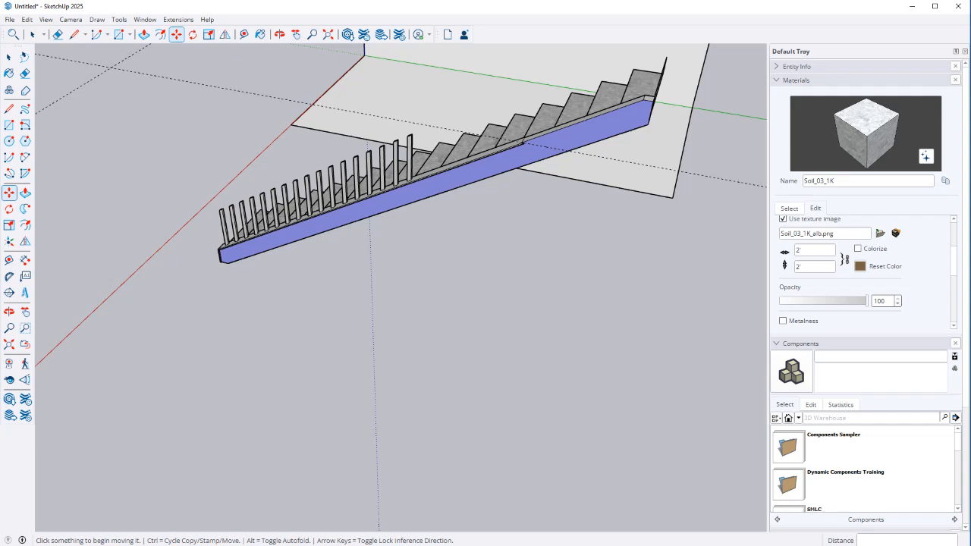
pyautogui.write('x223')
pyautogui.press('Return')
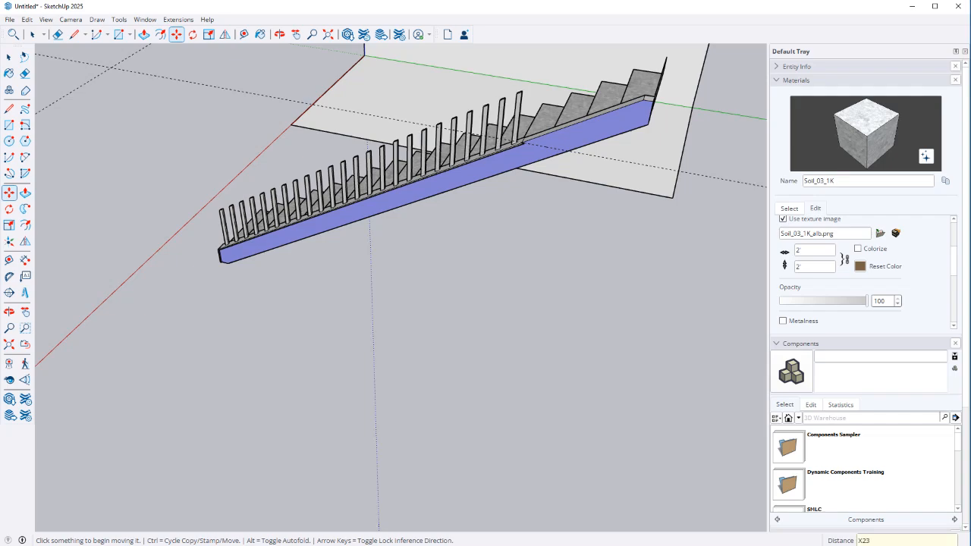
# Step: Place two parallel guides along the sloping line of the baluster tops, starting at the lowest baluster
pyautogui.moveTo(250, 319); pyautogui.dragTo(326, 256, button='middle')
pyautogui.scroll(3, 323, 256)
pyautogui.press('space')
pyautogui.moveTo(281, 372); pyautogui.dragTo(425, 304, button='middle')
pyautogui.scroll(-2, 326, 341)
pyautogui.scroll(2, 455, 344)
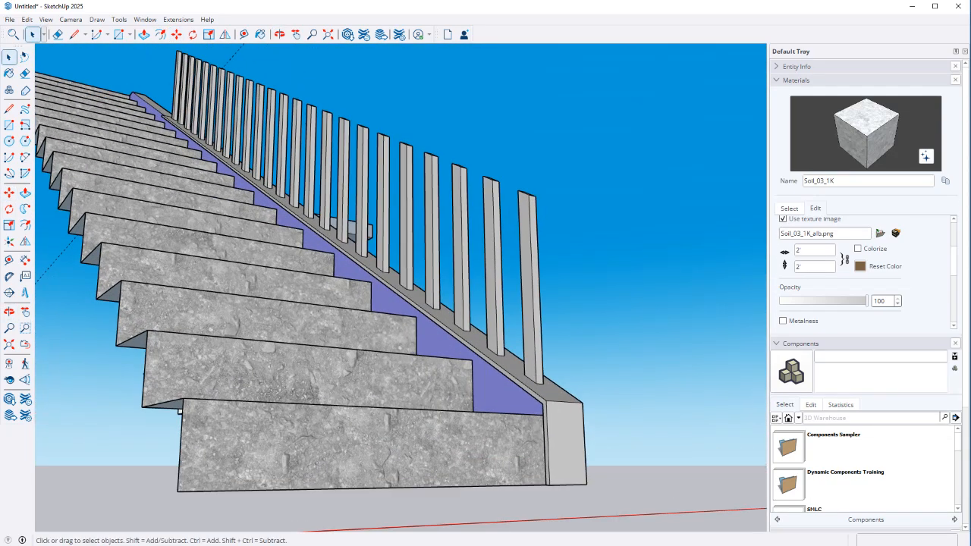
pyautogui.moveTo(455, 344); pyautogui.dragTo(356, 342, button='middle')
pyautogui.scroll(2, 364, 227)
pyautogui.scroll(-1, 356, 220)
pyautogui.moveTo(357, 220)
pyautogui.mouseDown(button='middle')
pyautogui.moveTo(334, 220)
pyautogui.moveTo(342, 227)
pyautogui.mouseUp(button='middle')
pyautogui.press('t')
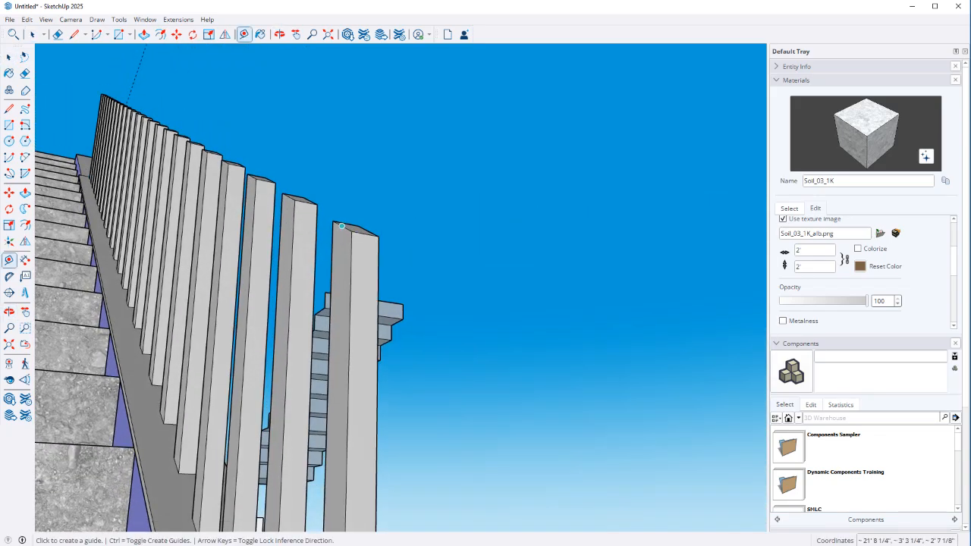
pyautogui.click(342, 226)
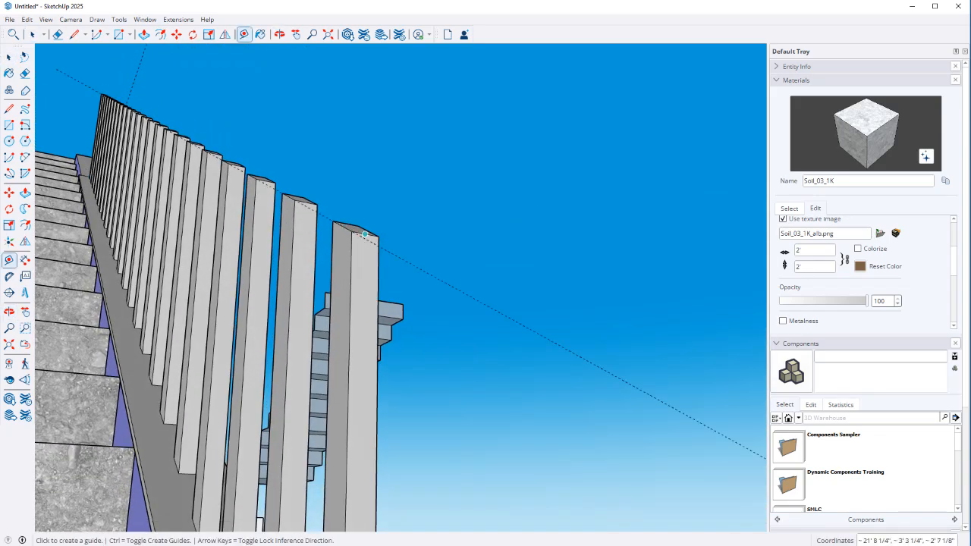
pyautogui.click(368, 232)
pyautogui.click(368, 232)
# Step: Select the connected stringer and balusters and make them a group
pyautogui.moveTo(365, 235); pyautogui.dragTo(345, 247, button='middle')
pyautogui.moveTo(413, 351); pyautogui.dragTo(410, 285, button='middle')
pyautogui.scroll(-2, 356, 251)
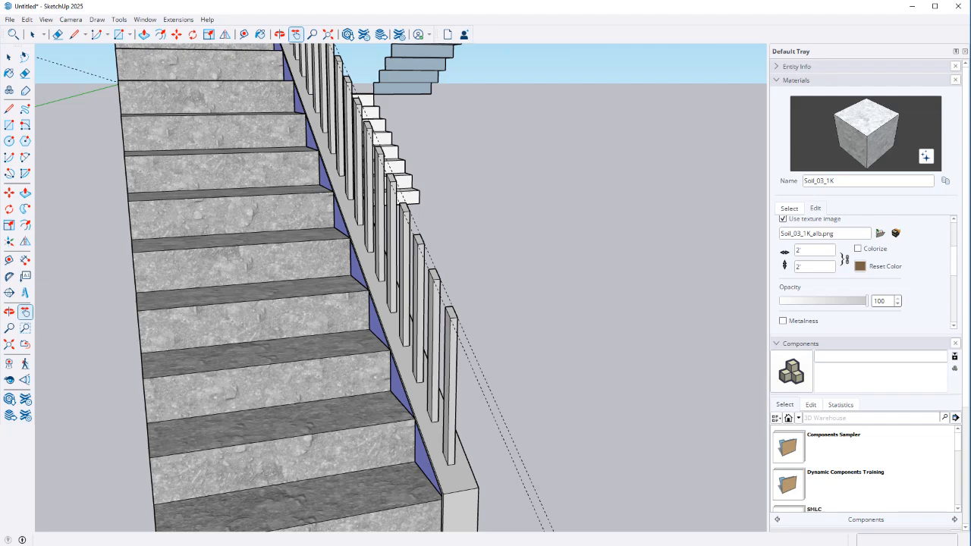
pyautogui.scroll(-2, 460, 506)
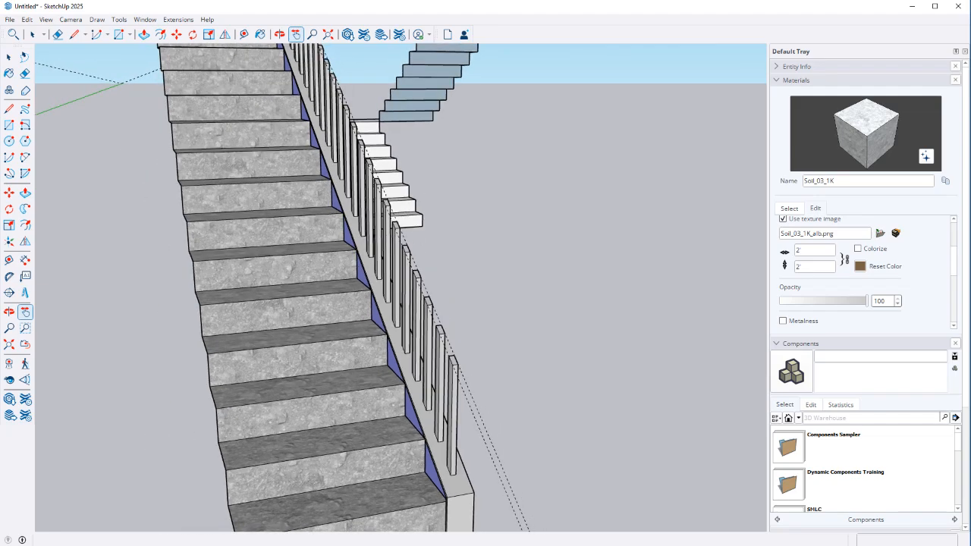
pyautogui.scroll(2, 463, 515)
pyautogui.scroll(3, 460, 500)
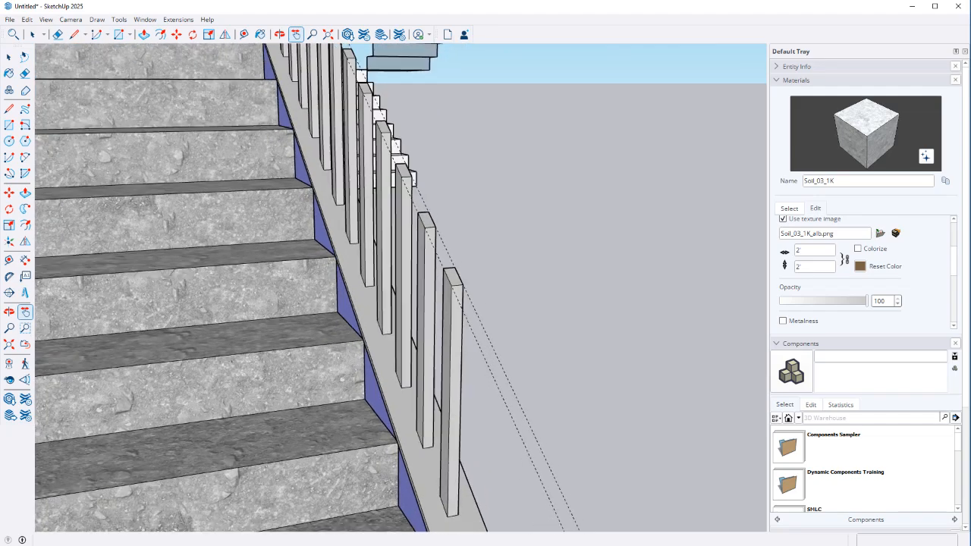
pyautogui.press('space')
pyautogui.tripleClick(459, 456)
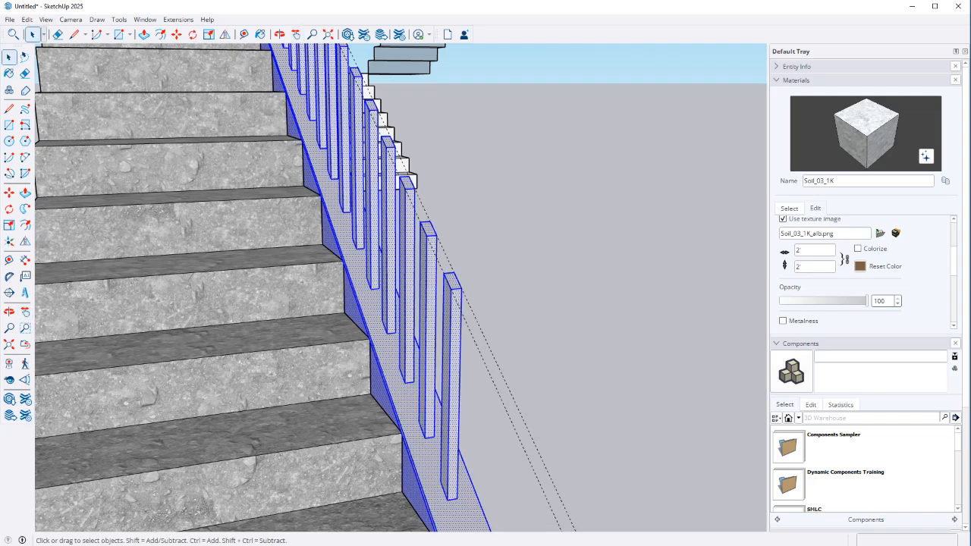
pyautogui.rightClick(454, 324)
pyautogui.click(484, 418)
# Step: Draw a short line out from the stringer's lower end face and a vertical line rising from it beyond the lowest baluster's top
pyautogui.press('h')
pyautogui.moveTo(447, 485); pyautogui.dragTo(444, 330)
pyautogui.scroll(2, 429, 387)
pyautogui.press('space')
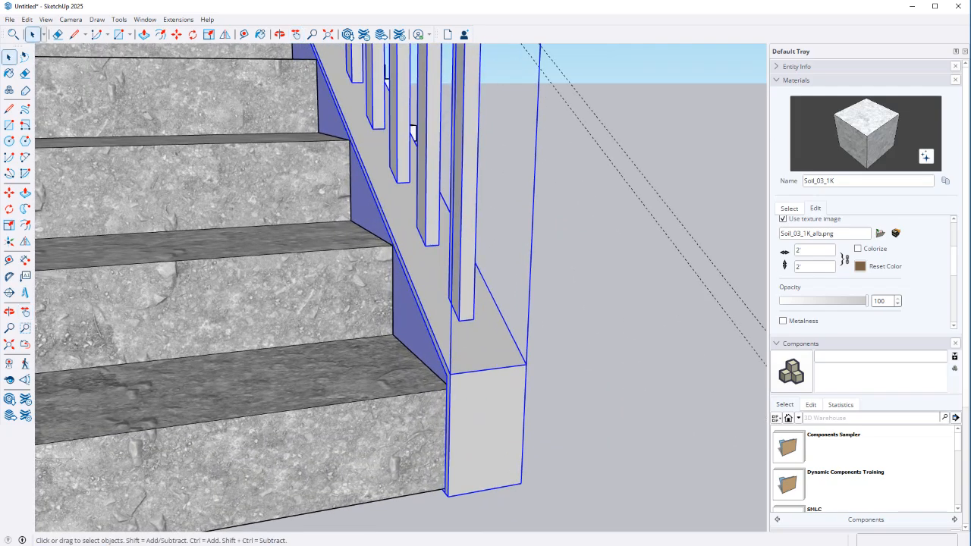
pyautogui.press('l')
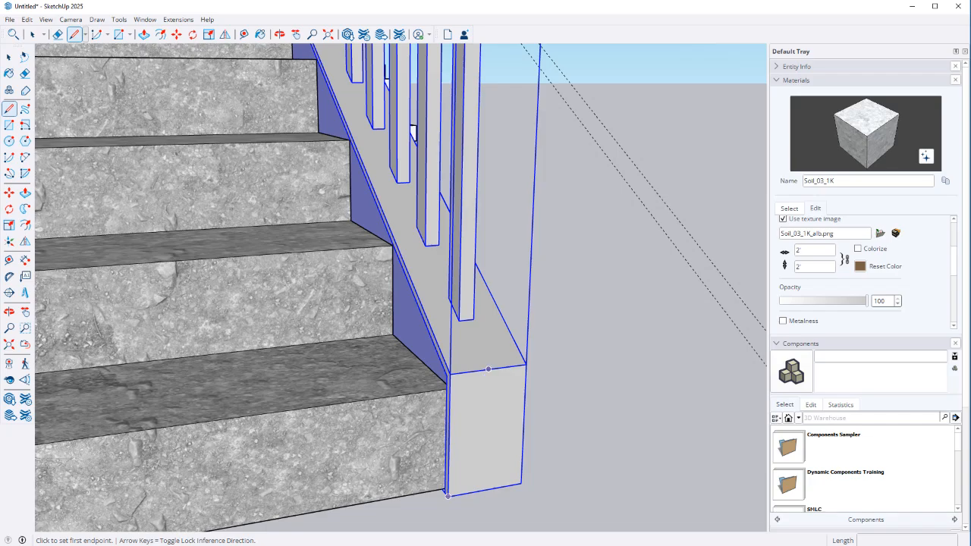
pyautogui.click(489, 393)
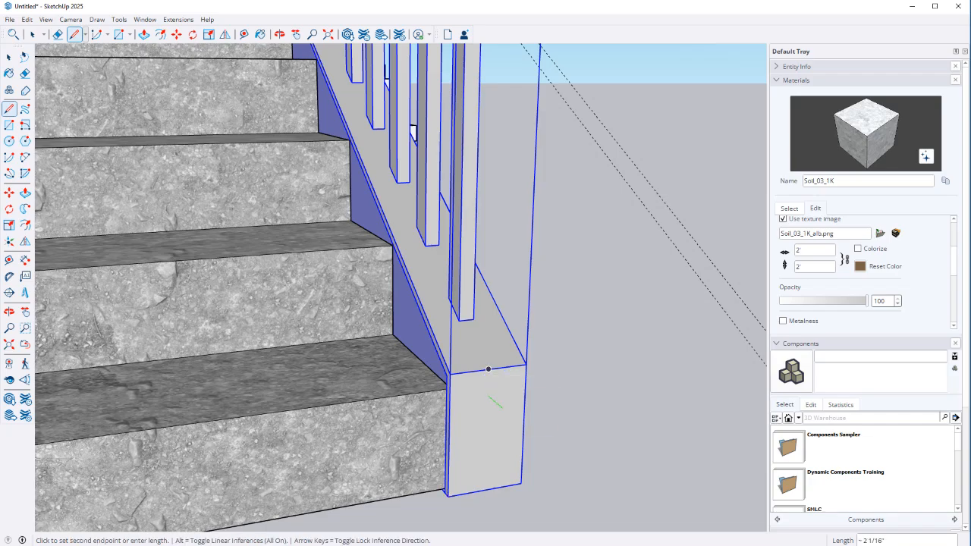
pyautogui.moveTo(494, 400); pyautogui.dragTo(511, 429, button='middle')
pyautogui.press('Up')
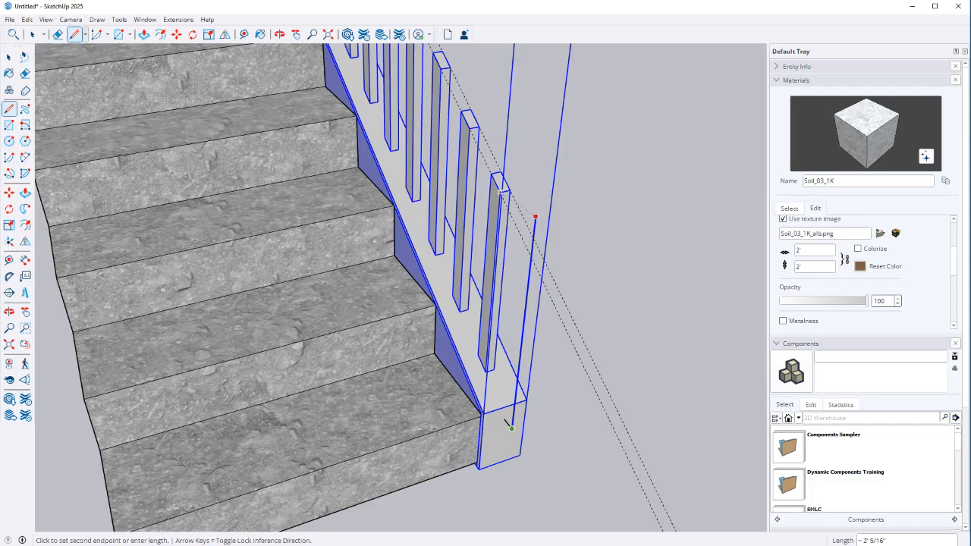
pyautogui.click(537, 203)
pyautogui.press('space')
# Step: Draw a straight line along the sloping guide, from beyond the lowest baluster to past the top of the stair
pyautogui.scroll(-1, 507, 199)
pyautogui.moveTo(577, 327); pyautogui.dragTo(383, 310, button='middle')
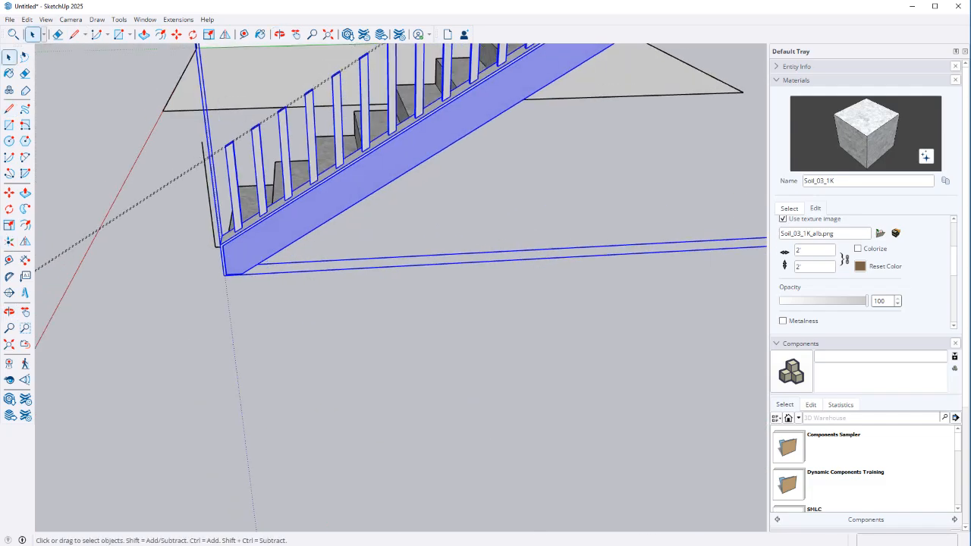
pyautogui.scroll(-2, 383, 309)
pyautogui.keyDown('shift'); pyautogui.moveTo(262, 253); pyautogui.dragTo(400, 421, button='middle'); pyautogui.keyUp('shift')
pyautogui.scroll(2, 399, 421)
pyautogui.press('l')
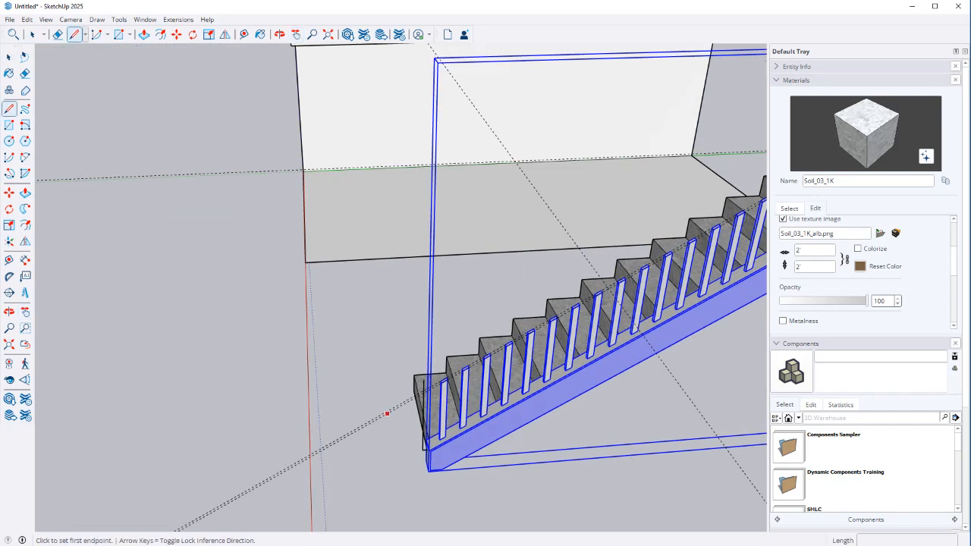
pyautogui.click(387, 413)
pyautogui.scroll(-2, 387, 414)
pyautogui.scroll(-2, 430, 271)
pyautogui.scroll(1, 748, 161)
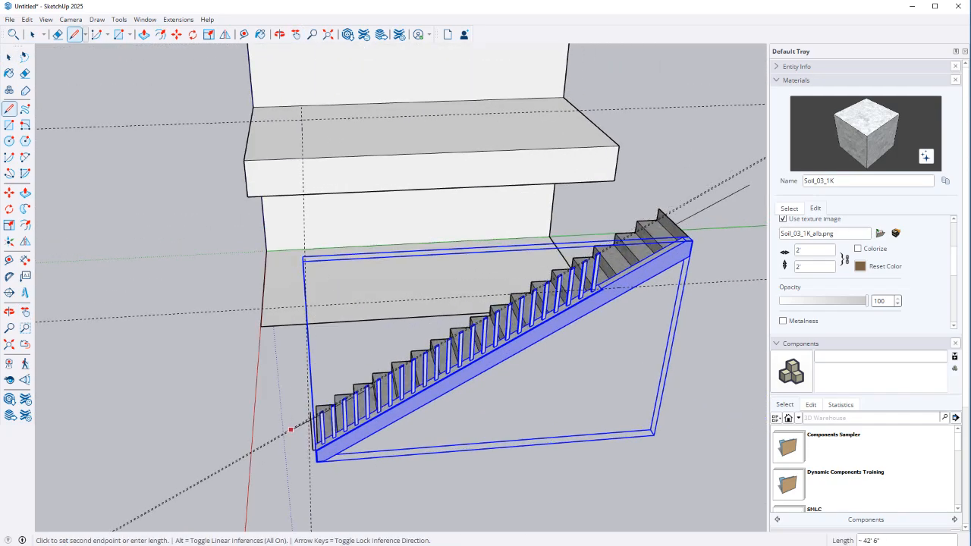
pyautogui.click(721, 183)
pyautogui.press('space')
# Step: Move the sloping line 1/2" sideways to centre it over the baluster tops, in line with the vertical line
pyautogui.scroll(5, 302, 417)
pyautogui.scroll(3, 308, 428)
pyautogui.moveTo(308, 429); pyautogui.dragTo(561, 413, button='middle')
pyautogui.scroll(-3, 531, 364)
pyautogui.keyDown('shift'); pyautogui.moveTo(532, 364); pyautogui.dragTo(383, 376, button='middle'); pyautogui.keyUp('shift')
pyautogui.scroll(2, 455, 338)
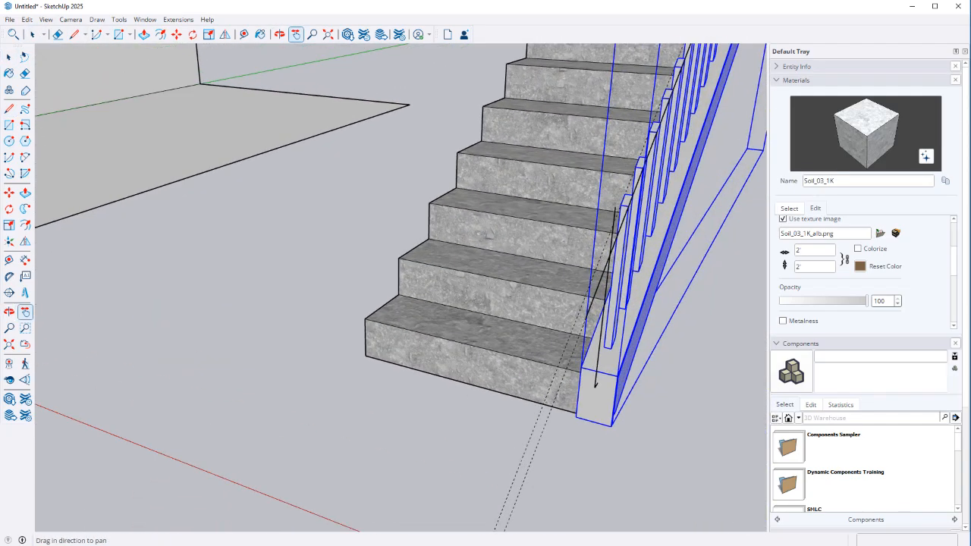
pyautogui.scroll(4, 630, 231)
pyautogui.moveTo(629, 232); pyautogui.dragTo(607, 284, button='middle')
pyautogui.click(446, 292)
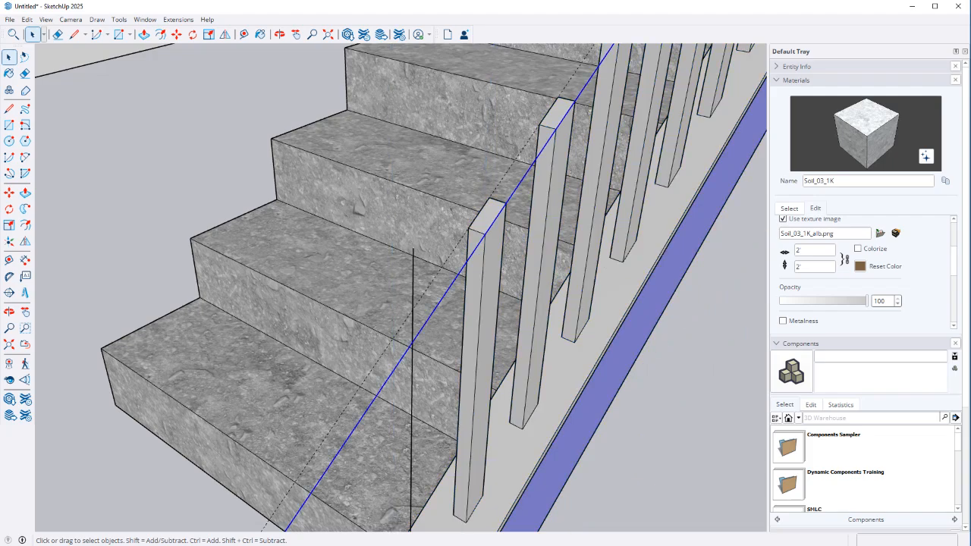
pyautogui.press('m')
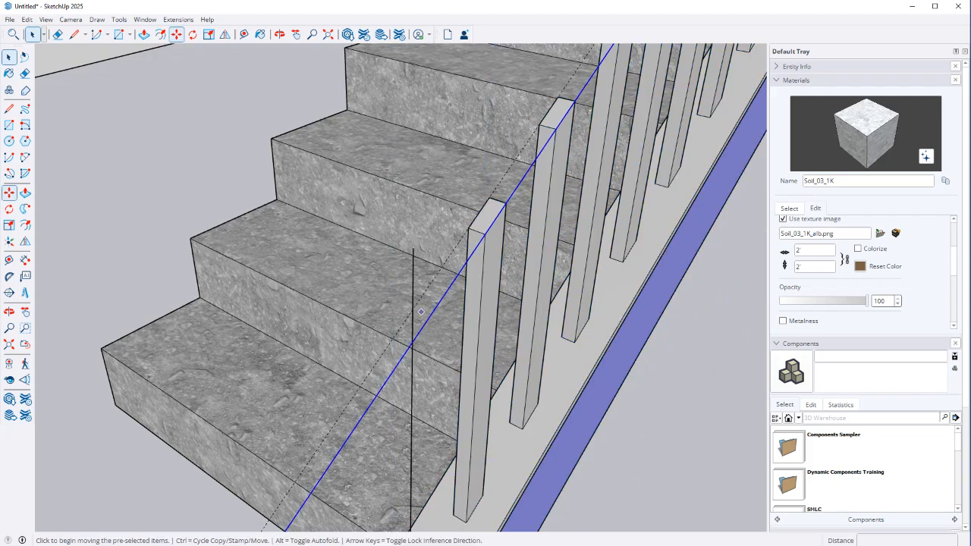
pyautogui.click(452, 283)
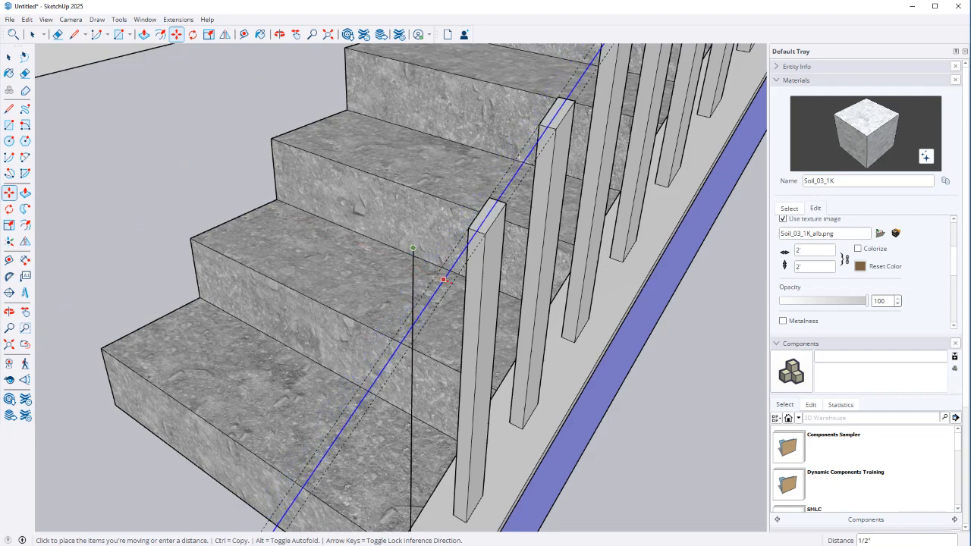
pyautogui.click(414, 249)
# Step: Erase the vertical line above its crossing with the sloping line and the sloping line's overhang below it
pyautogui.press('e')
pyautogui.click(413, 285)
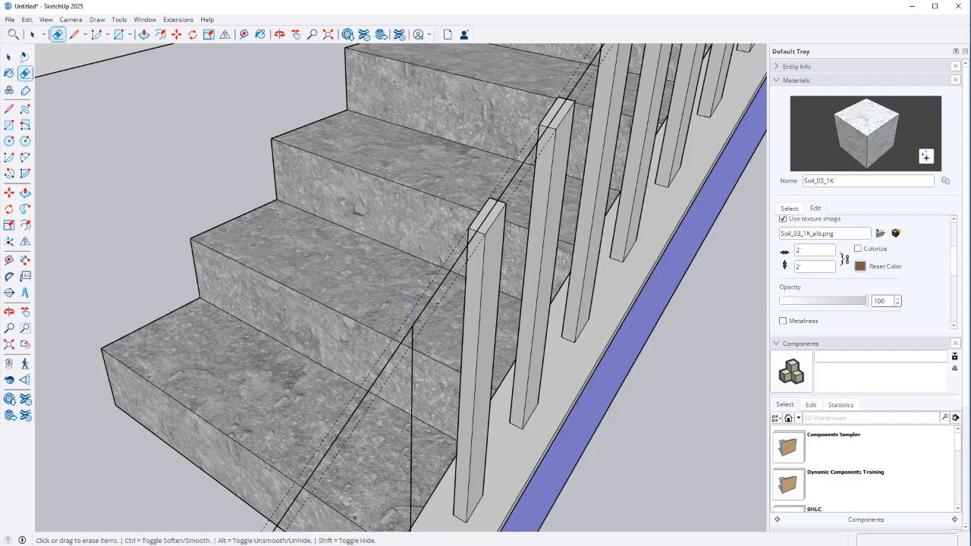
pyautogui.click(372, 385)
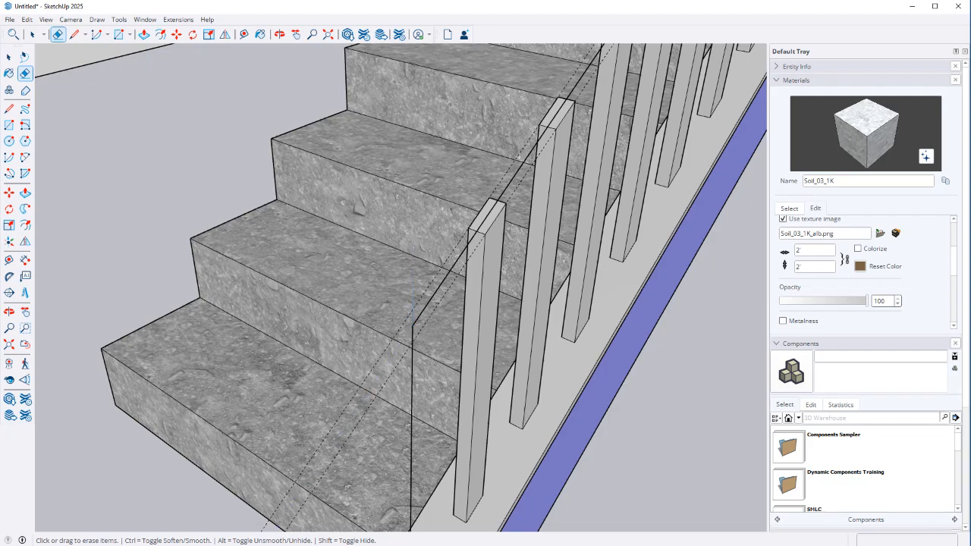
# Step: Draw a small rectangular handrail profile about 11/16" high around the short line's end on the stringer's end face
pyautogui.scroll(-1, 393, 391)
pyautogui.keyDown('shift'); pyautogui.moveTo(393, 391); pyautogui.dragTo(425, 189, button='middle'); pyautogui.keyUp('shift')
pyautogui.scroll(3, 422, 281)
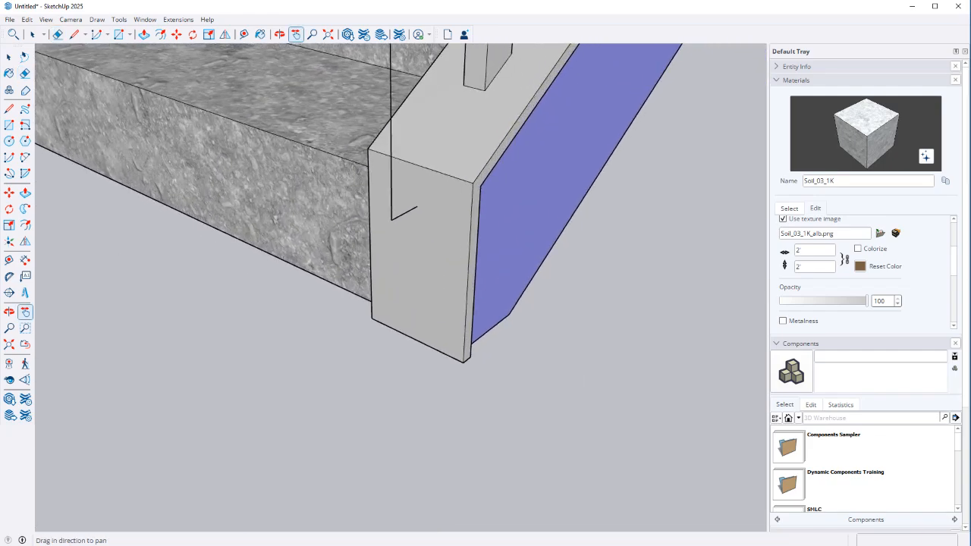
pyautogui.scroll(4, 412, 199)
pyautogui.press('l')
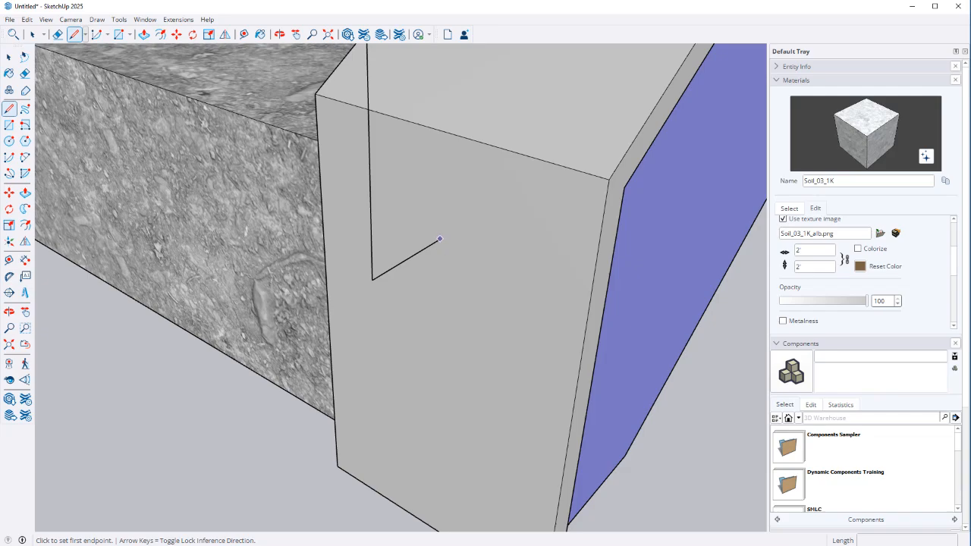
pyautogui.click(440, 240)
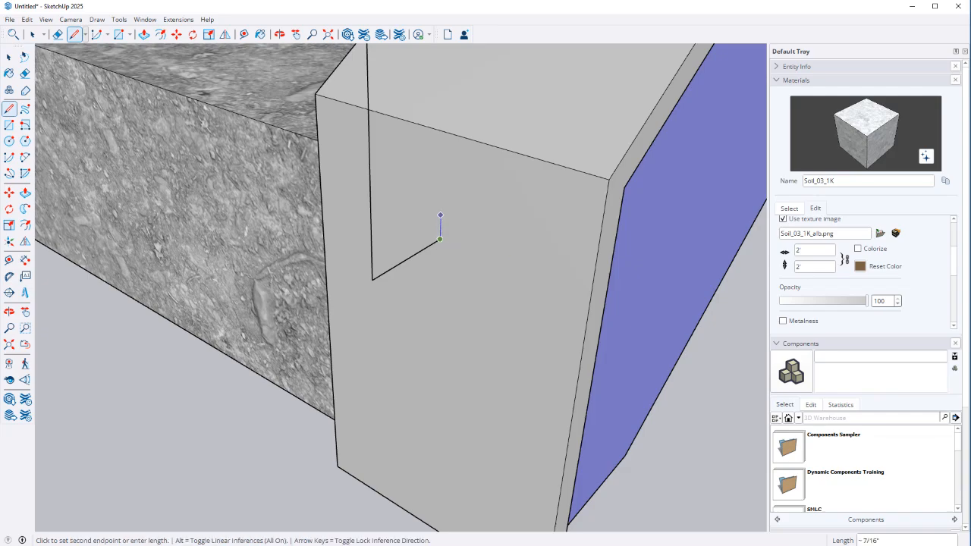
pyautogui.click(456, 220)
pyautogui.click(456, 259)
pyautogui.click(420, 246)
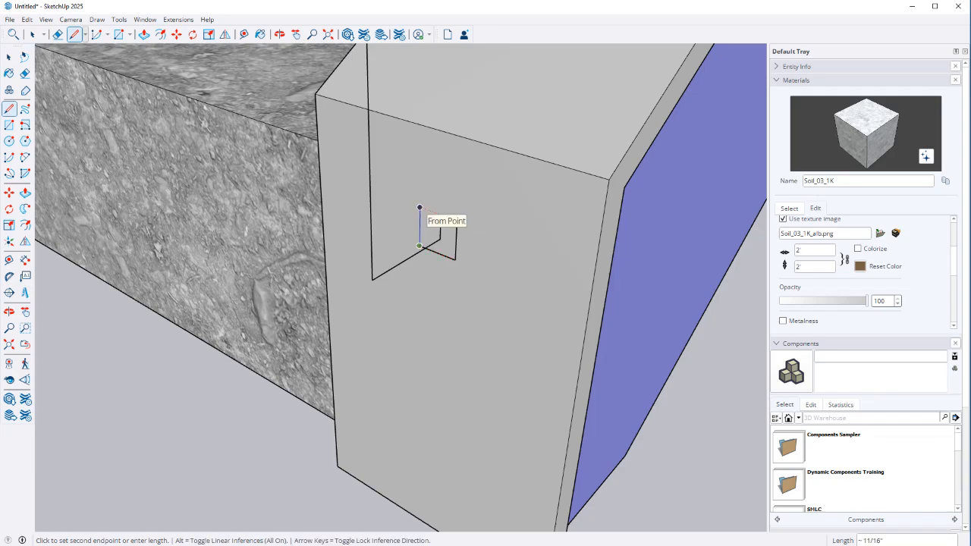
pyautogui.click(419, 207)
# Step: Draw a circle of about 1/16" radius on each vertical edge of the profile and erase the excess to leave rounded notches
pyautogui.scroll(5, 425, 241)
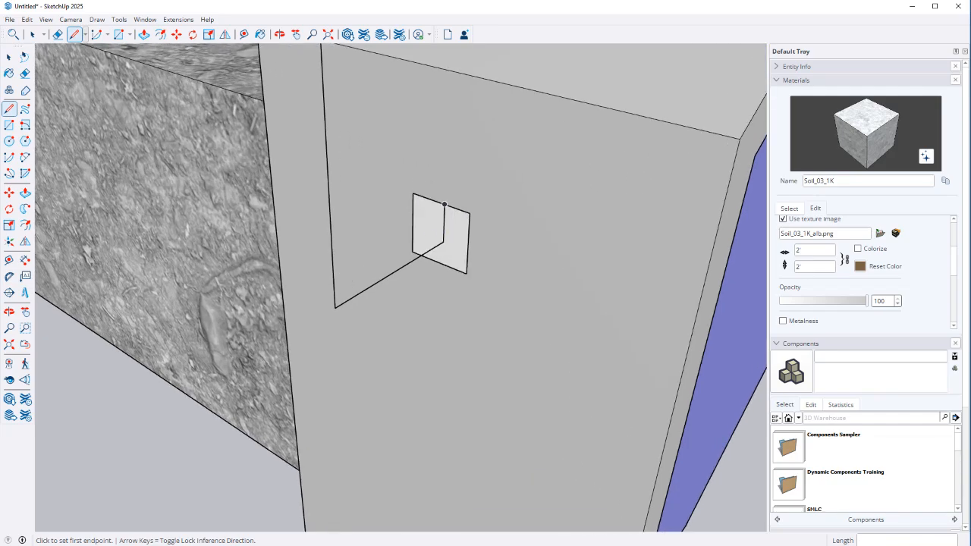
pyautogui.press('c')
pyautogui.click(410, 239)
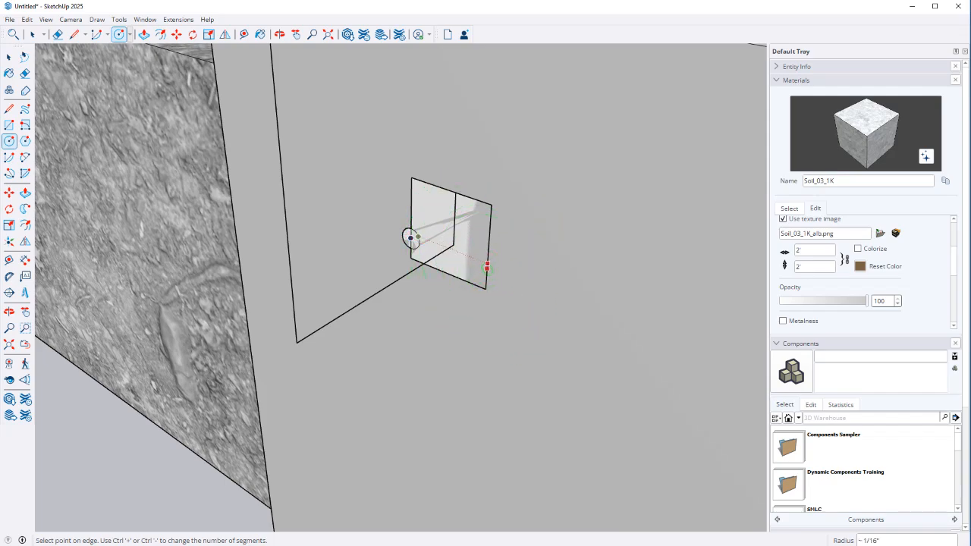
pyautogui.click(488, 263)
pyautogui.press('e')
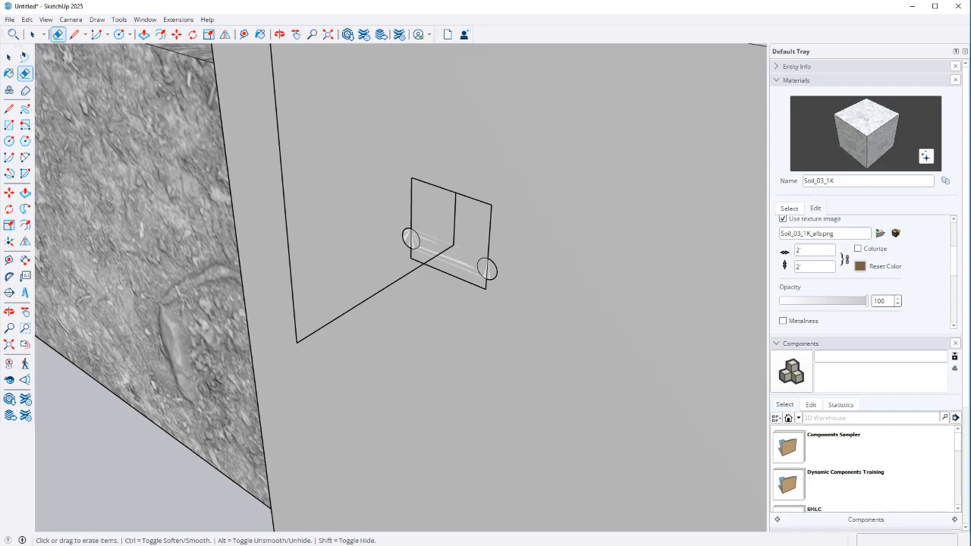
pyautogui.click(490, 271)
pyautogui.click(406, 238)
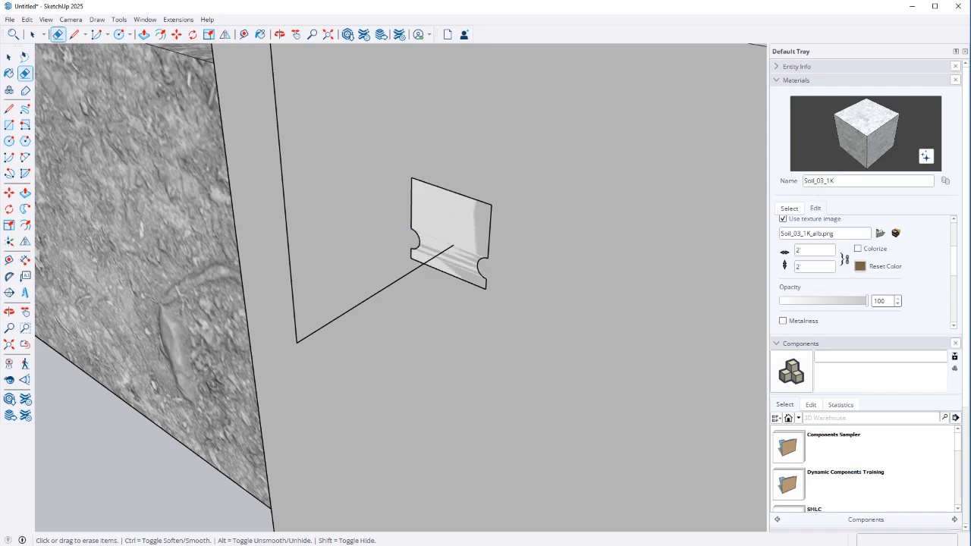
# Step: Draw an outward-bulging arc across the profile's lower edge and erase the straight edge inside it
pyautogui.press('a')
pyautogui.click(410, 259)
pyautogui.click(485, 288)
pyautogui.click(455, 292)
pyautogui.press('e')
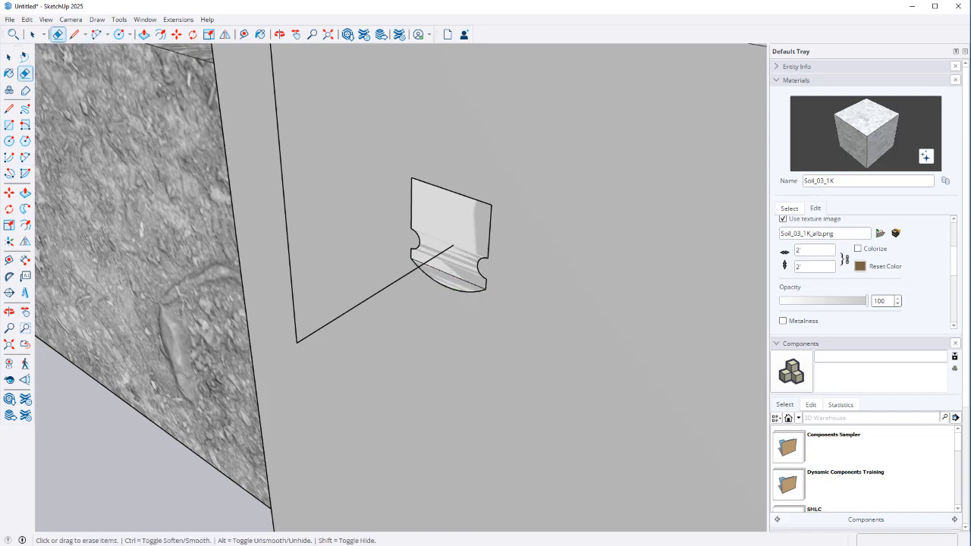
# Step: Lower the profile's upper edge by about 3/16" and raise the short path line to that edge's midpoint
pyautogui.press('space')
pyautogui.press('m')
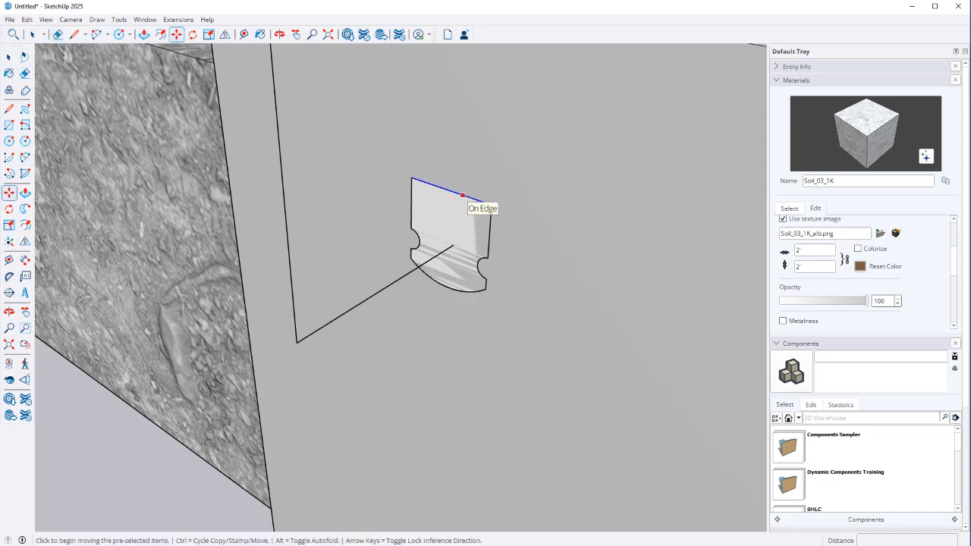
pyautogui.click(462, 195)
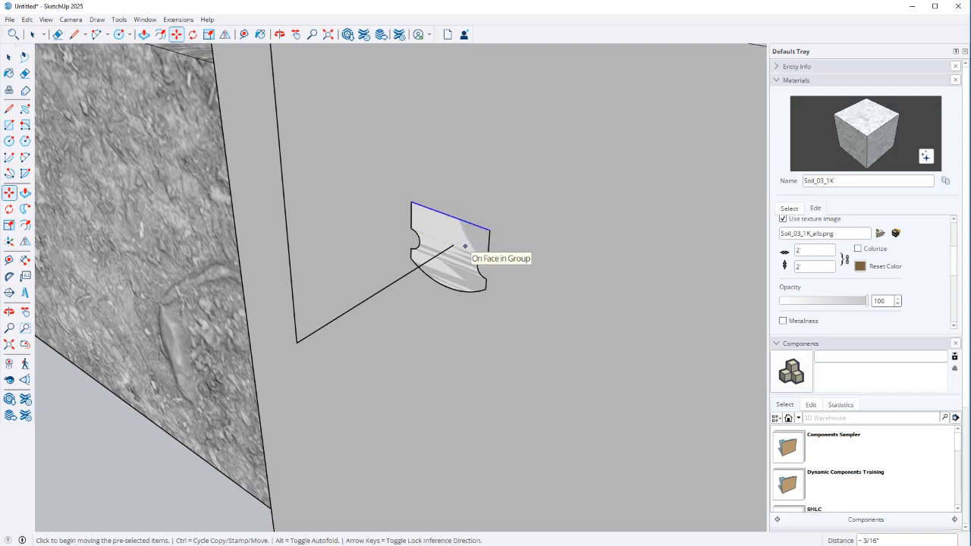
pyautogui.press('space')
pyautogui.click(464, 245)
pyautogui.press('m')
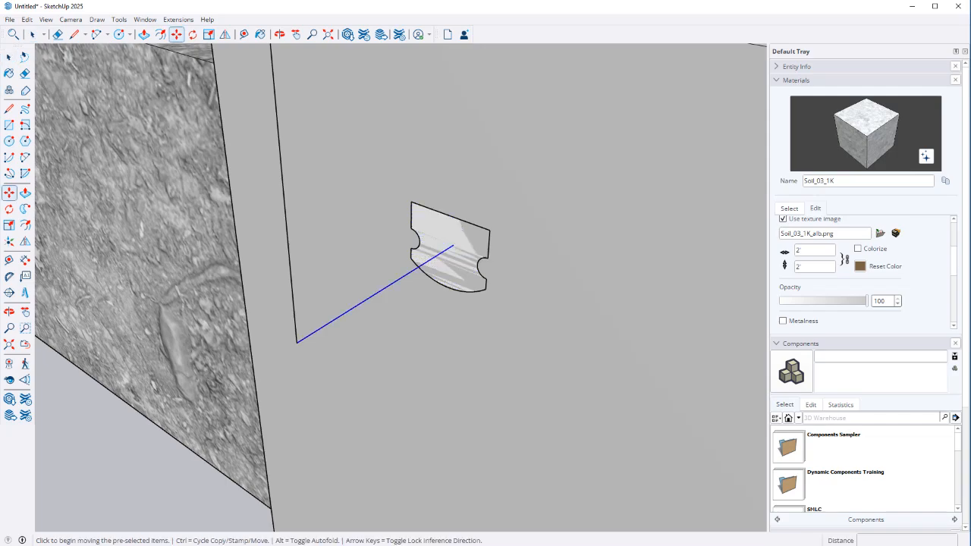
pyautogui.press('space')
# Step: Round the lower corner between the vertical and short path lines with an arc of about 7/16" radius
pyautogui.moveTo(456, 220); pyautogui.dragTo(250, 235, button='middle')
pyautogui.press('a')
pyautogui.click(219, 205)
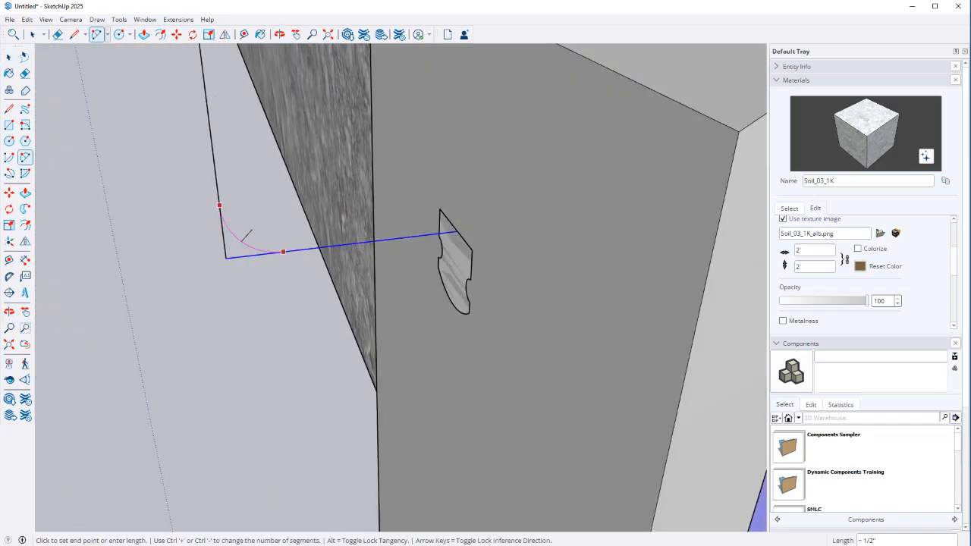
pyautogui.press('e')
pyautogui.press('a')
pyautogui.click(218, 192)
pyautogui.click(282, 252)
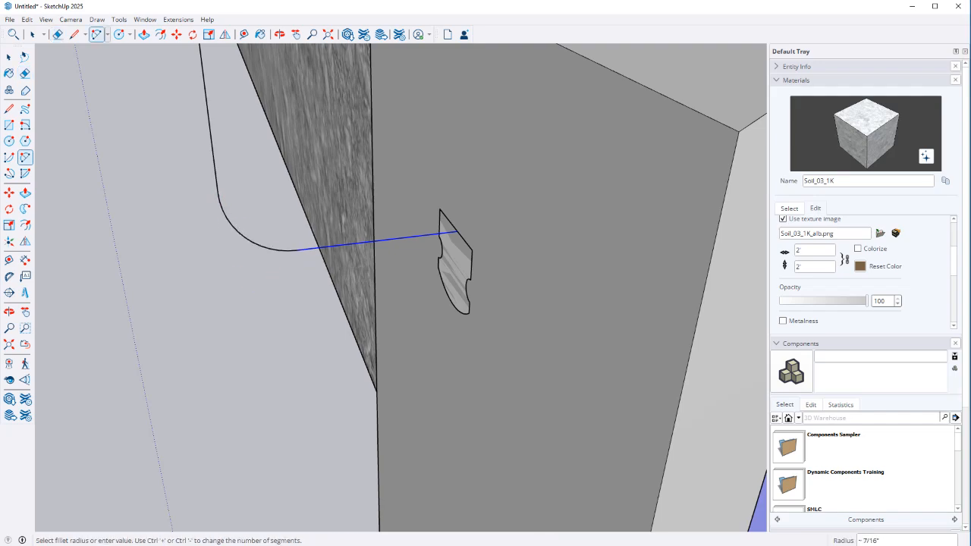
pyautogui.press('e')
# Step: Round the upper corner between the vertical and sloping path lines with a tangent arc and erase the leftover corner
pyautogui.scroll(-10, 455, 232)
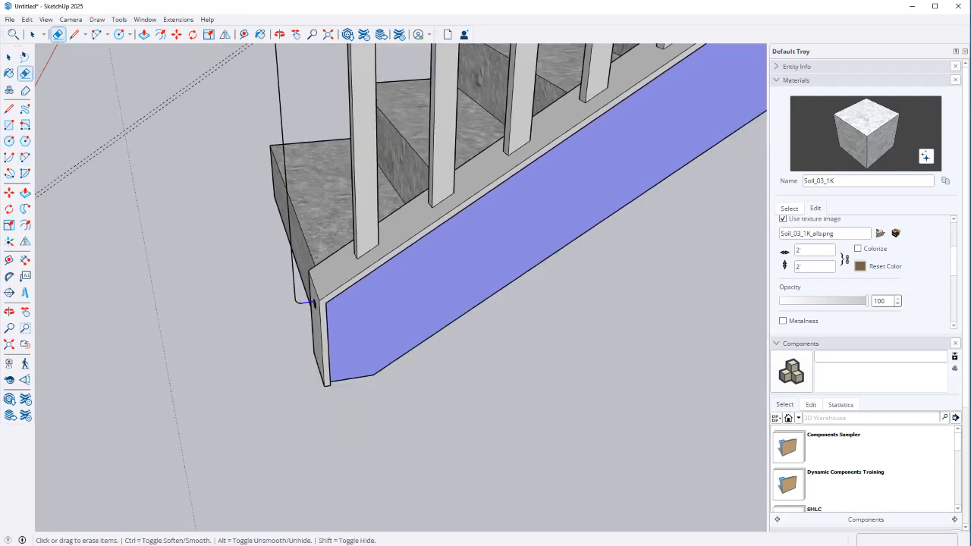
pyautogui.scroll(6, 281, 70)
pyautogui.scroll(-3, 364, 162)
pyautogui.press('a')
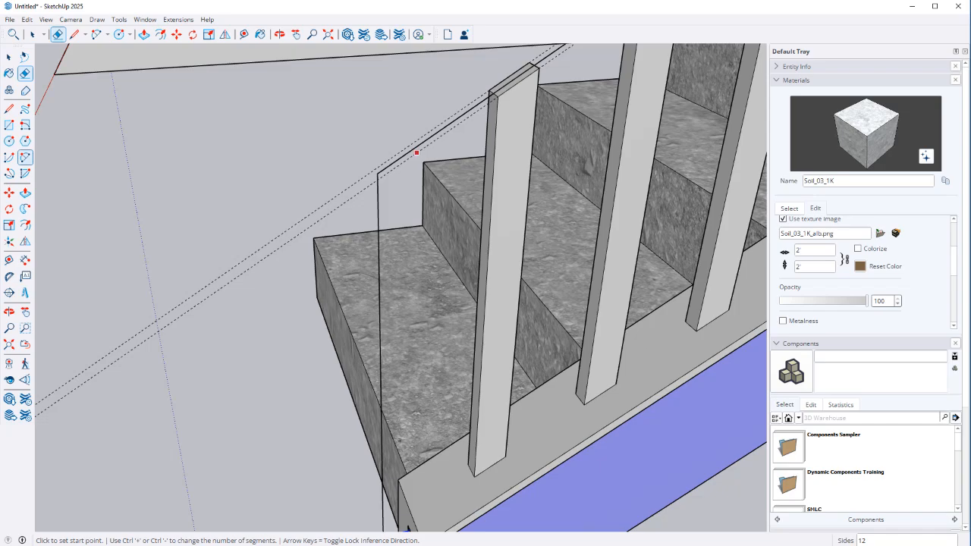
pyautogui.scroll(4, 415, 153)
pyautogui.scroll(-1, 410, 129)
pyautogui.click(407, 120)
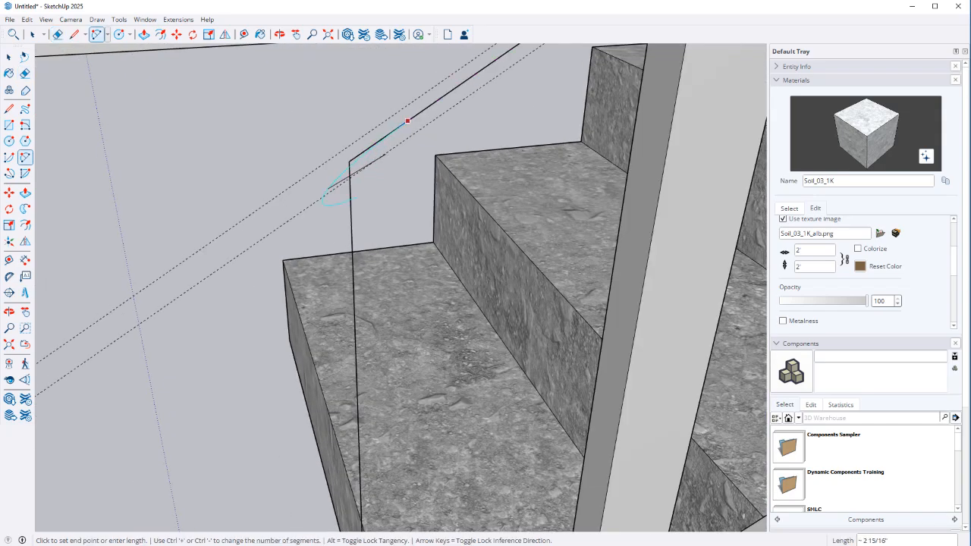
pyautogui.doubleClick(351, 215)
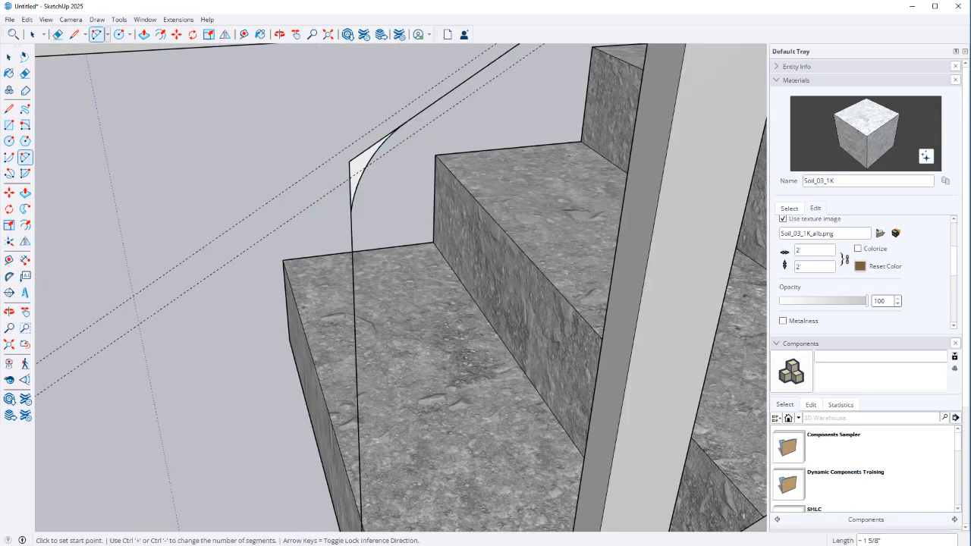
pyautogui.press('e')
pyautogui.moveTo(370, 144)
pyautogui.mouseDown()
pyautogui.moveTo(347, 171)
pyautogui.moveTo(343, 161)
pyautogui.mouseUp()
# Step: Sweep the handrail profile along the rounded vertical and sloping path with Follow Me up to the path's upper end
pyautogui.scroll(-5, 342, 175)
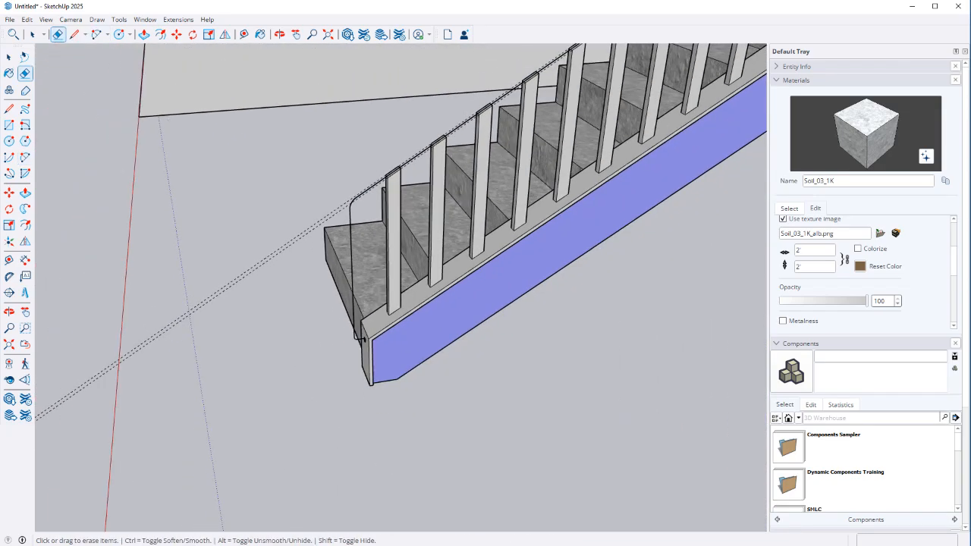
pyautogui.scroll(2, 328, 403)
pyautogui.press('space')
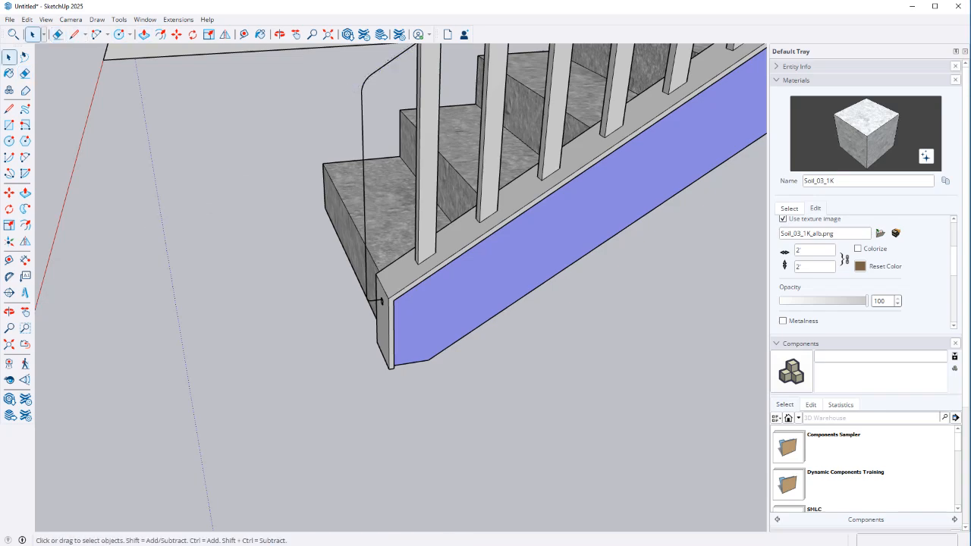
pyautogui.click(25, 208)
pyautogui.moveTo(380, 302); pyautogui.dragTo(516, 297, button='middle')
pyautogui.click(377, 309)
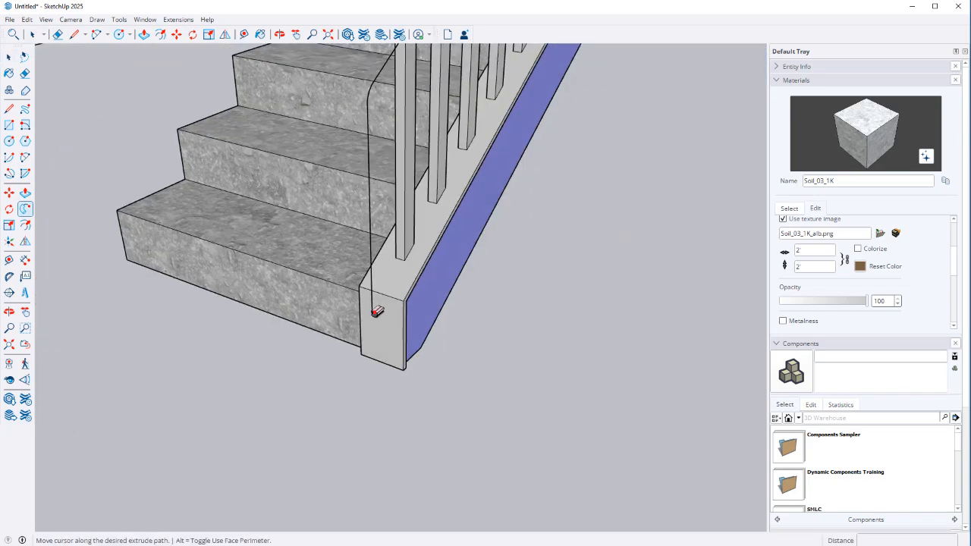
pyautogui.scroll(-5, 357, 338)
pyautogui.scroll(-2, 357, 378)
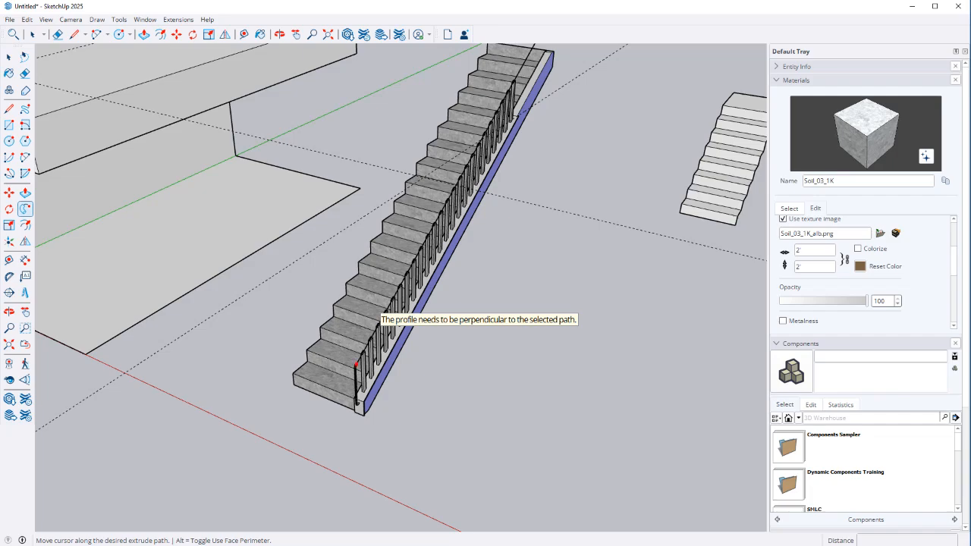
pyautogui.click(531, 72)
pyautogui.press('space')
# Step: Inspect the swept handrail along the straight stair from its lower bend upwards
pyautogui.scroll(6, 365, 429)
pyautogui.moveTo(365, 380); pyautogui.dragTo(558, 292, button='middle')
pyautogui.scroll(4, 409, 280)
pyautogui.moveTo(409, 279); pyautogui.dragTo(152, 251, button='middle')
pyautogui.scroll(-5, 152, 266)
pyautogui.moveTo(304, 129); pyautogui.dragTo(420, 212, button='middle')
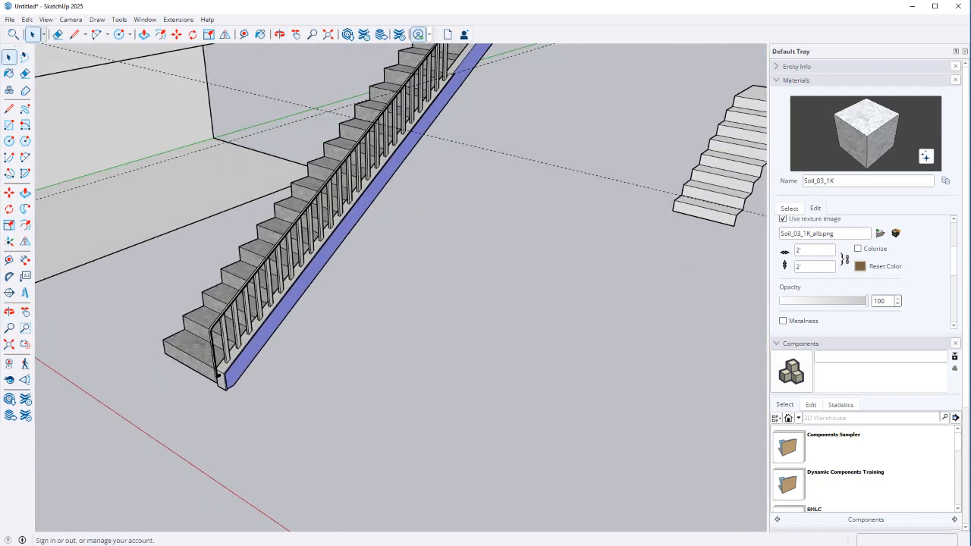
pyautogui.scroll(-3, 395, 273)
pyautogui.moveTo(377, 184); pyautogui.dragTo(493, 144, button='middle')
# Step: Erase the dashed construction guides around the stairs and those inside the building group
pyautogui.press('e')
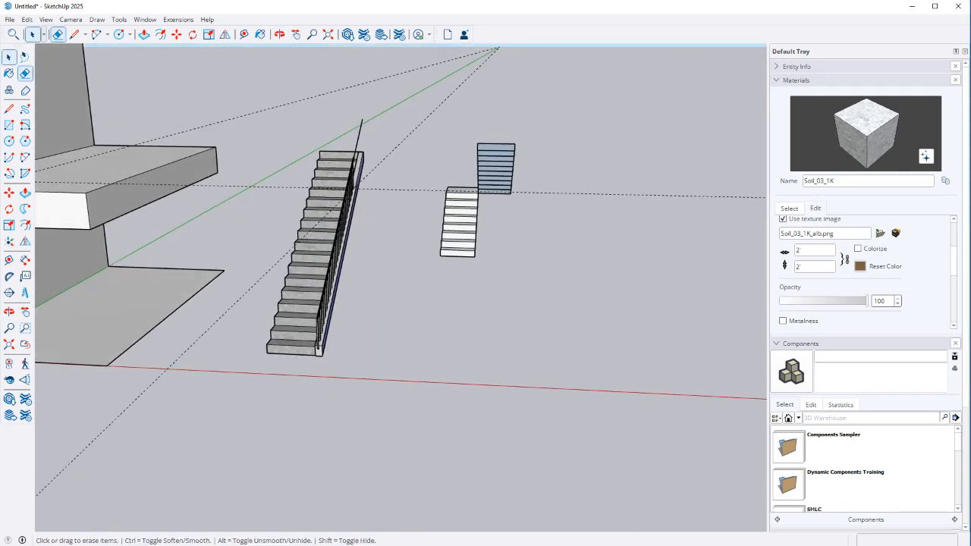
pyautogui.press('space')
pyautogui.press('e')
pyautogui.press('space')
pyautogui.doubleClick(152, 167)
pyautogui.press('e')
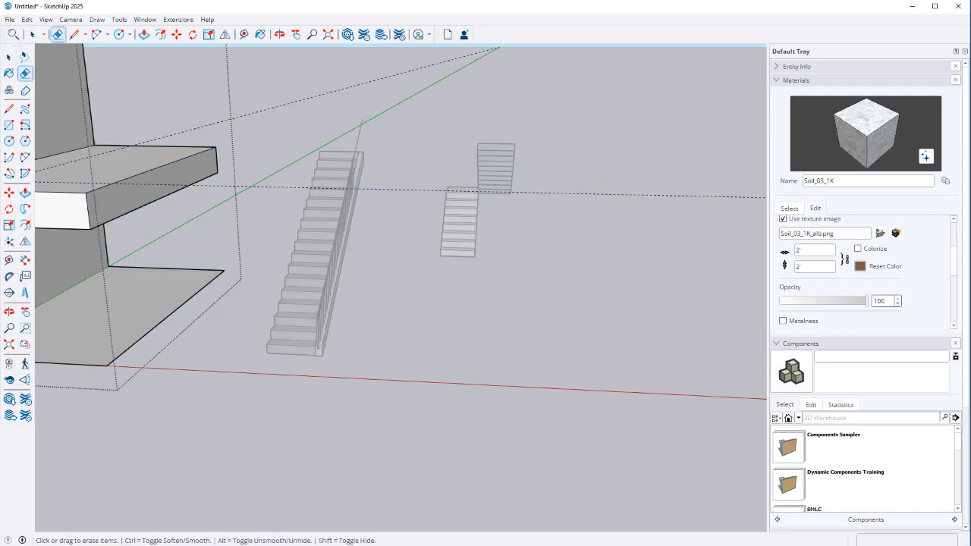
pyautogui.press('space')
pyautogui.press('Escape')
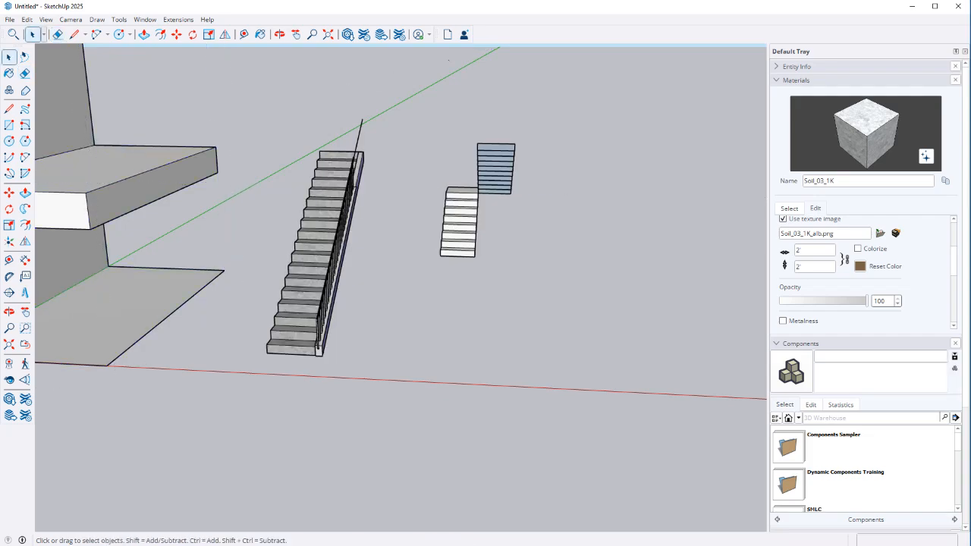
pyautogui.moveTo(274, 384); pyautogui.dragTo(274, 385)
pyautogui.press('m')
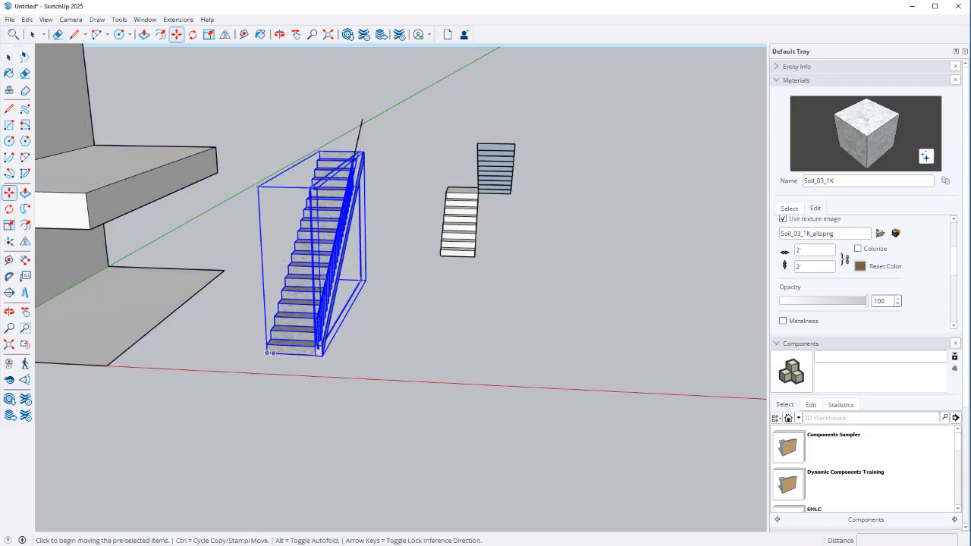
pyautogui.click(267, 350)
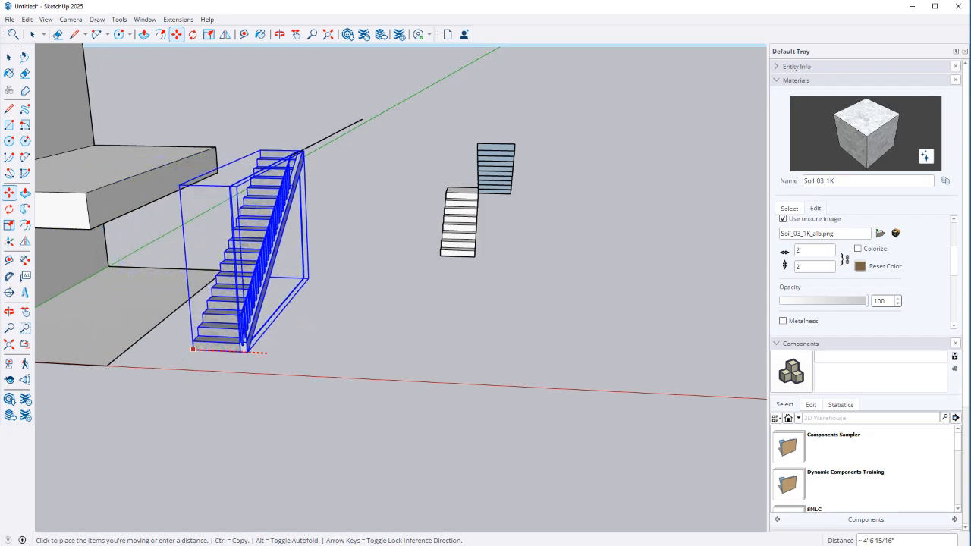
pyautogui.press('Escape')
# Step: Erase the leftover path line extending past the straight stair's upper end
pyautogui.press('e')
pyautogui.click(359, 138)
pyautogui.press('space')
# Step: Move the straight stair by its lower front corner onto the building's ground floor, against the wall under the slab
pyautogui.click(318, 347)
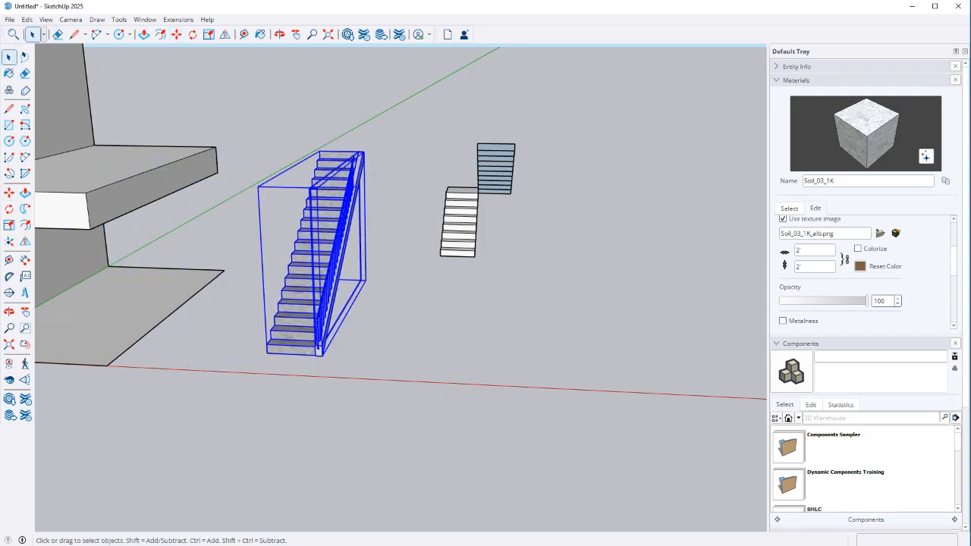
pyautogui.press('m')
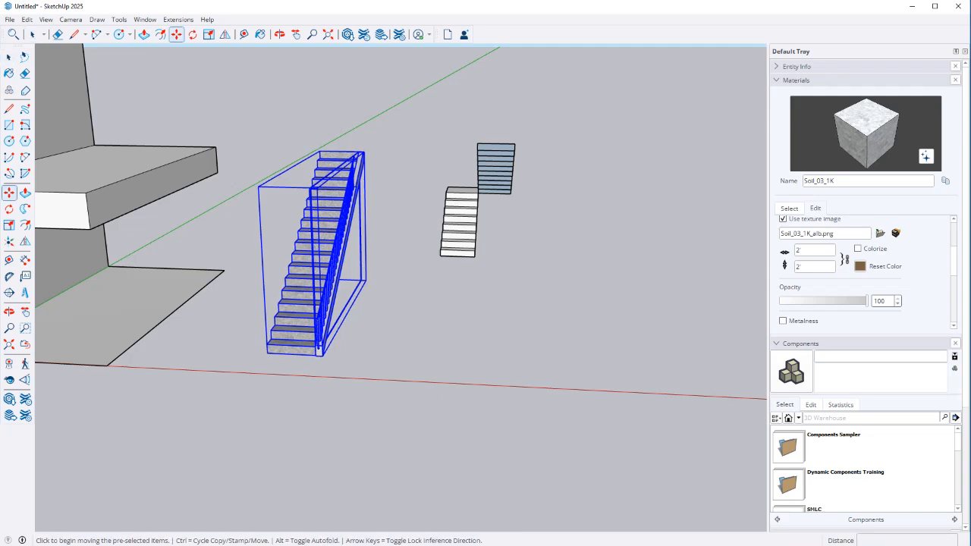
pyautogui.click(267, 353)
pyautogui.scroll(-3, 307, 322)
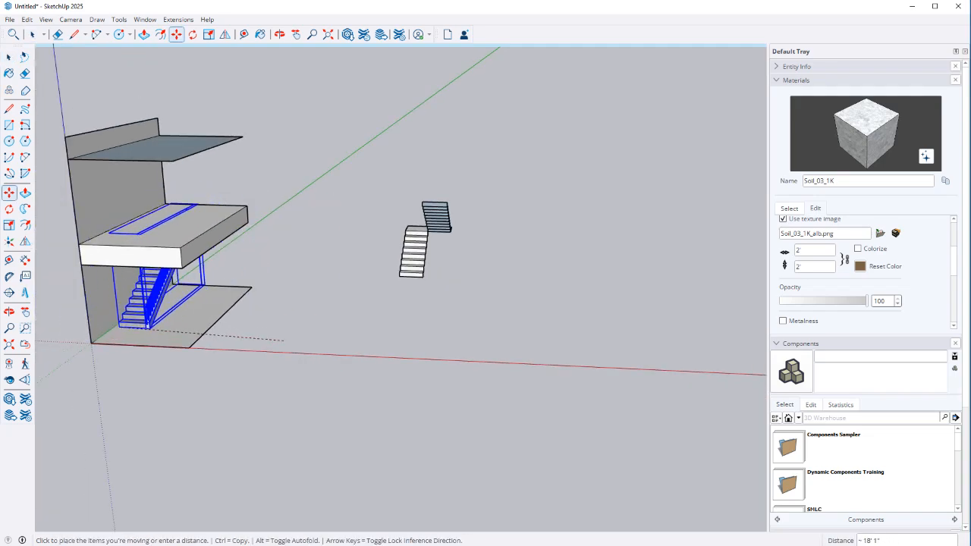
pyautogui.click(120, 333)
# Step: Draw a line on the slab's underside from the stringer's upper outer corner along the green axis to the slab's front edge
pyautogui.scroll(2, 120, 273)
pyautogui.scroll(2, 120, 273)
pyautogui.moveTo(143, 217); pyautogui.dragTo(249, 284, button='middle')
pyautogui.scroll(3, 250, 284)
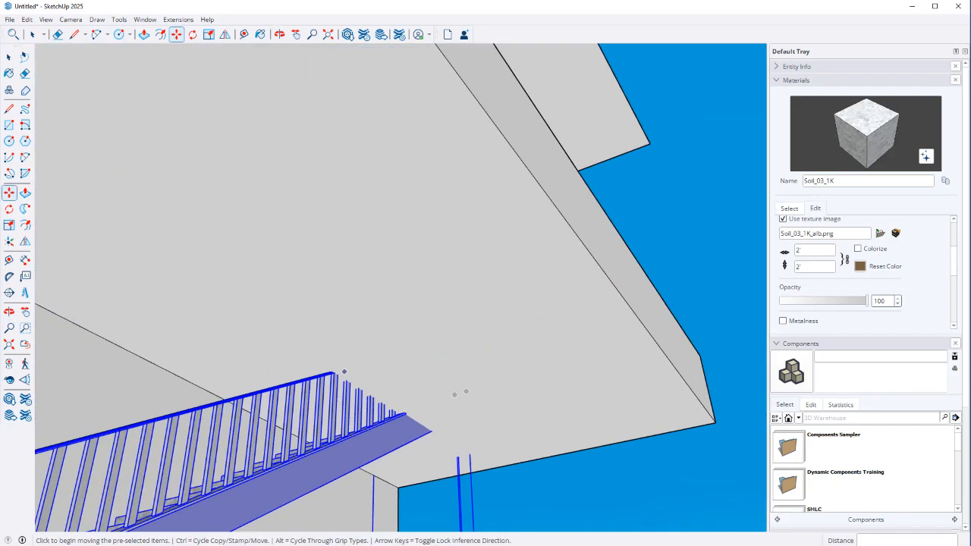
pyautogui.scroll(2, 345, 379)
pyautogui.moveTo(355, 373); pyautogui.dragTo(491, 406, button='middle')
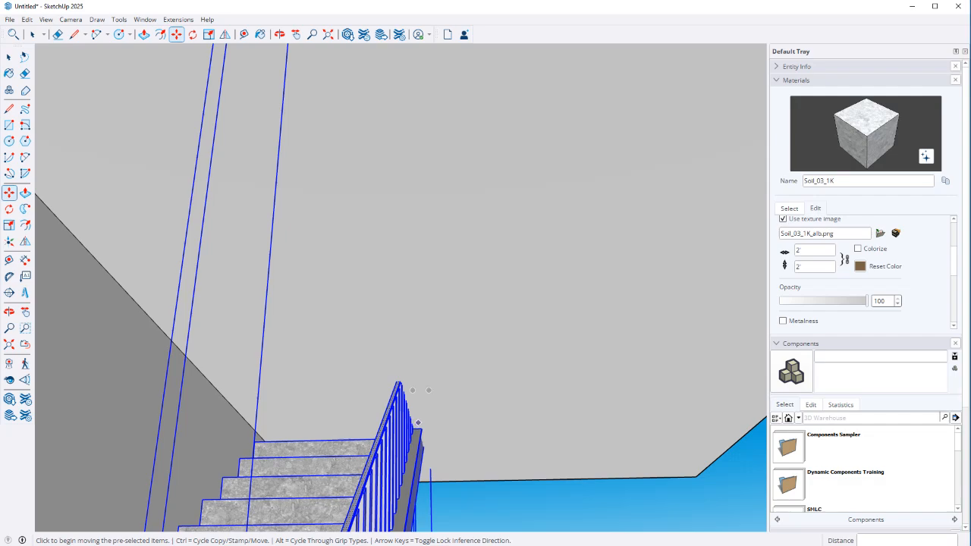
pyautogui.scroll(4, 418, 422)
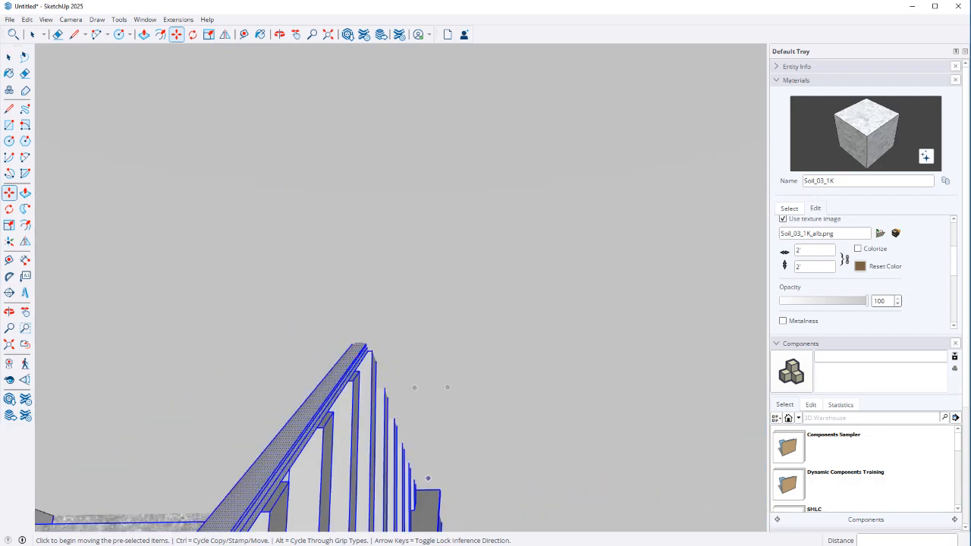
pyautogui.press('space')
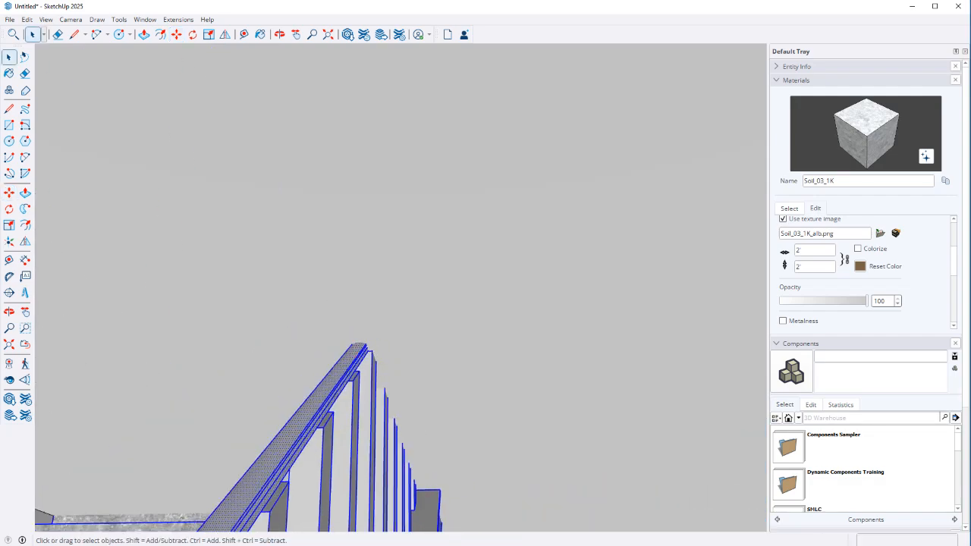
pyautogui.press('l')
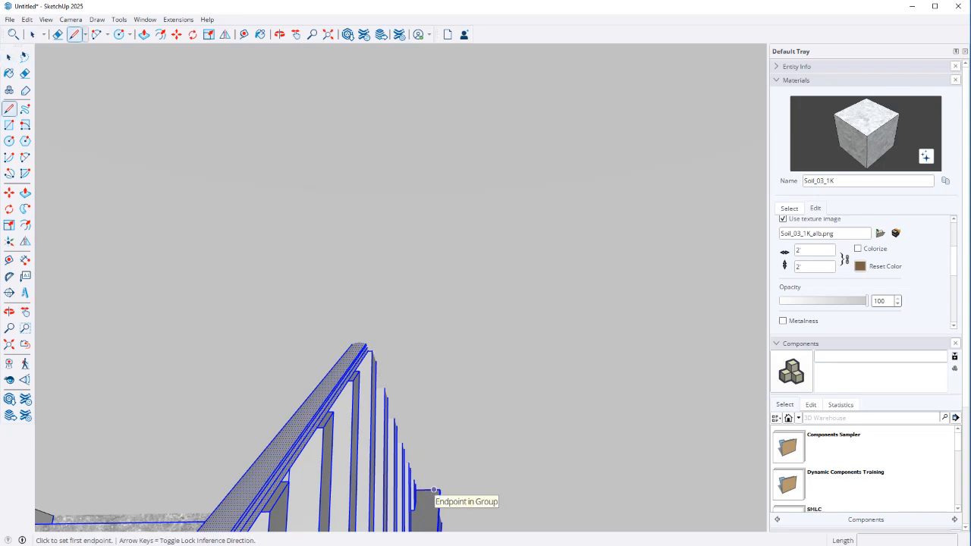
pyautogui.click(434, 489)
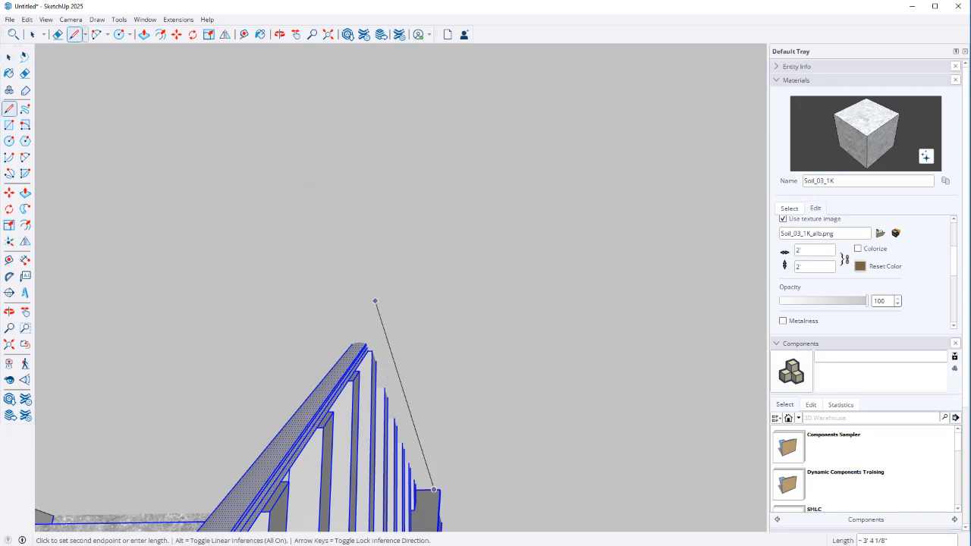
pyautogui.scroll(-3, 389, 294)
pyautogui.scroll(-5, 389, 294)
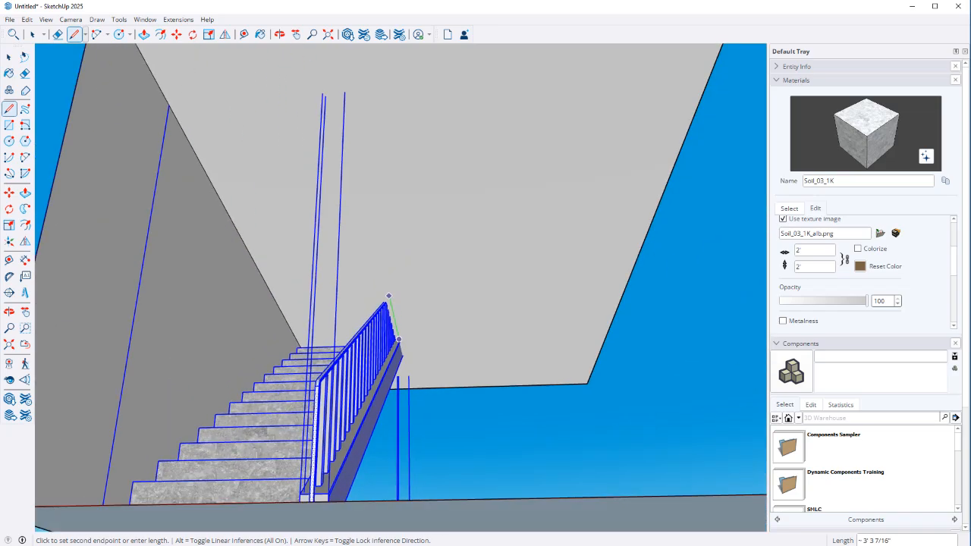
pyautogui.moveTo(464, 255); pyautogui.dragTo(485, 228, button='middle')
pyautogui.press('space')
# Step: Draw a line on the slab's underside from the stringer's upper corner across behind the stair's top to the wall
pyautogui.moveTo(258, 247); pyautogui.dragTo(448, 252, button='middle')
pyautogui.keyDown('shift'); pyautogui.moveTo(680, 192); pyautogui.dragTo(80, 249, button='middle'); pyautogui.keyUp('shift')
pyautogui.scroll(4, 481, 223)
pyautogui.press('l')
pyautogui.scroll(4, 439, 262)
pyautogui.scroll(2, 526, 320)
pyautogui.click(528, 321)
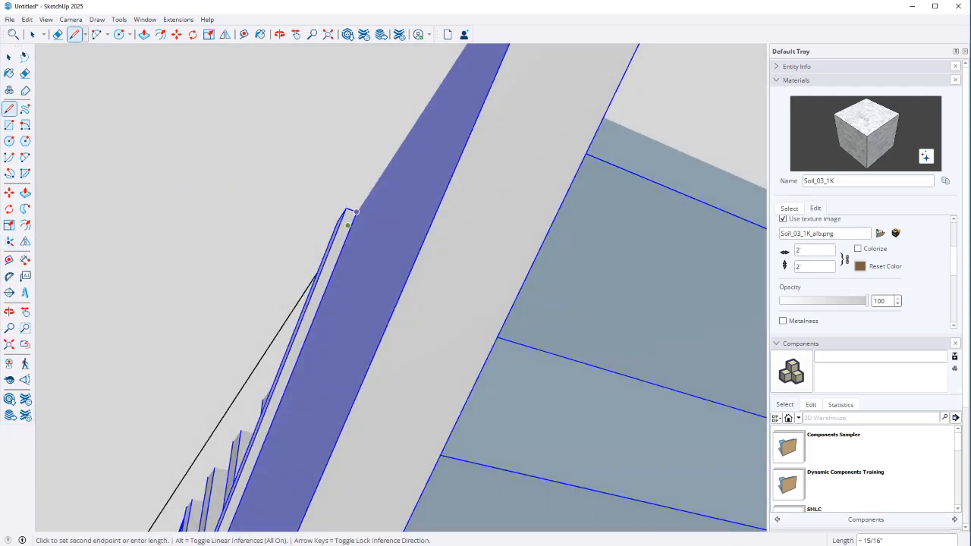
pyautogui.scroll(-4, 348, 225)
pyautogui.click(453, 109)
pyautogui.moveTo(414, 108); pyautogui.dragTo(440, 137, button='middle')
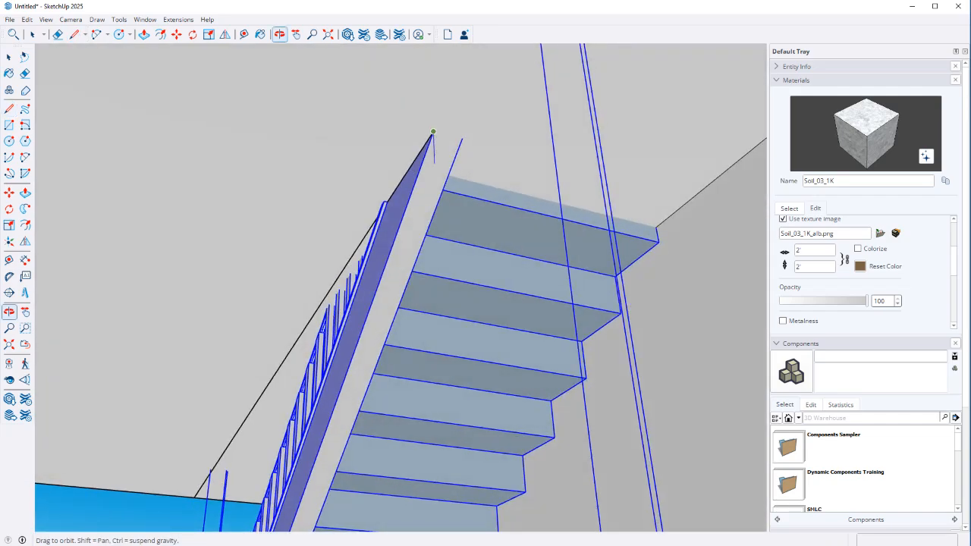
pyautogui.click(690, 199)
# Step: Cut the opening outline lines and paste them in place inside the building group
pyautogui.press('space')
pyautogui.click(682, 207)
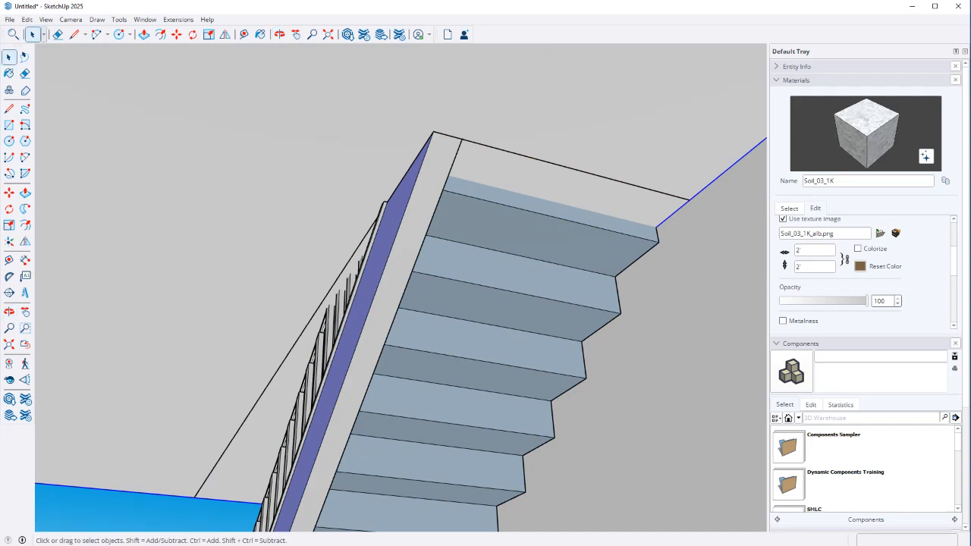
pyautogui.press('Return')
pyautogui.hotkey('ctrl', 'a')
pyautogui.press('Escape')
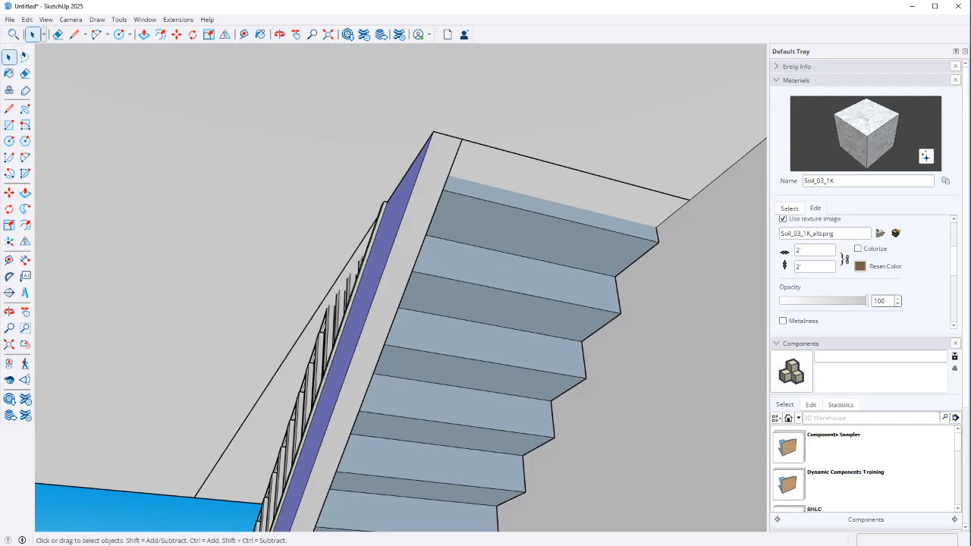
pyautogui.hotkey('ctrl', 'x')
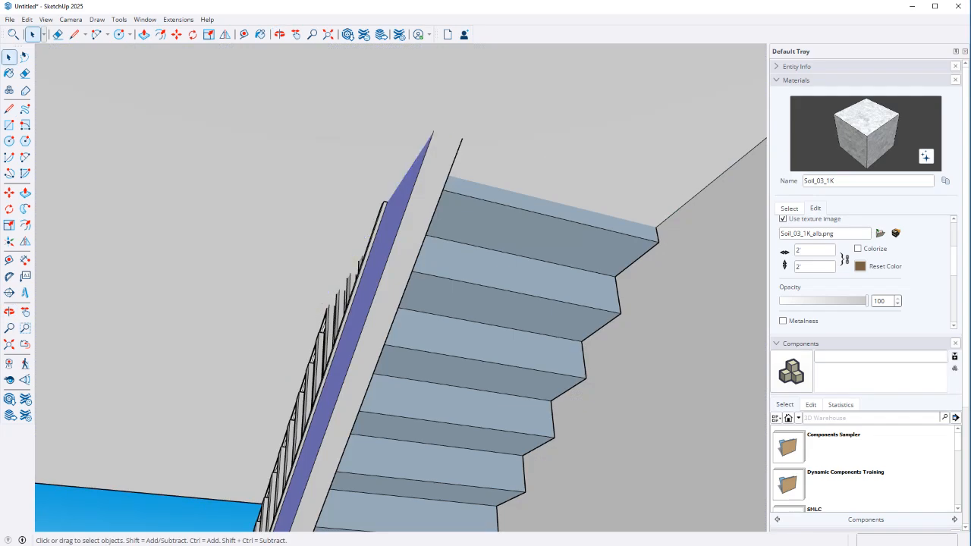
pyautogui.doubleClick(682, 206)
pyautogui.click(27, 19)
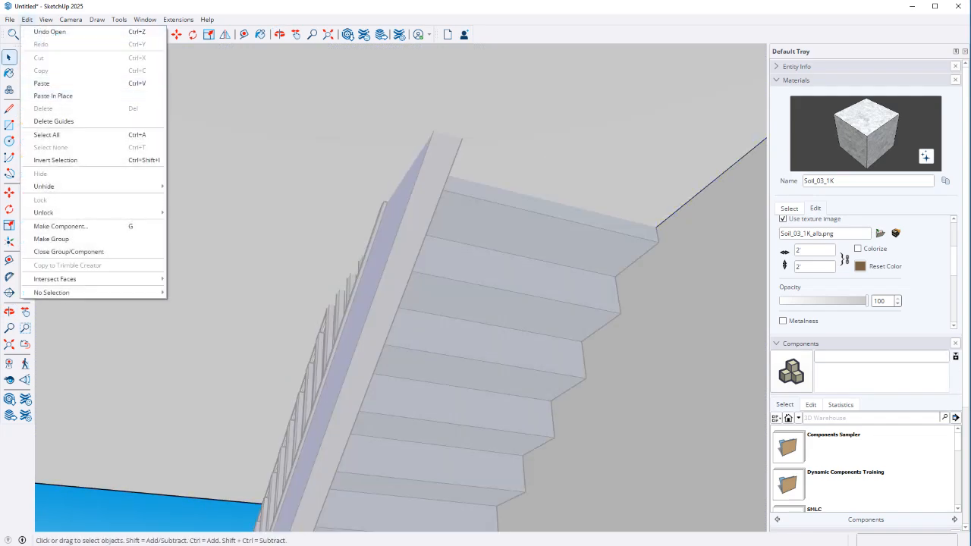
pyautogui.click(47, 95)
pyautogui.click(561, 179)
# Step: Push the outlined face above the stair 2' through the slab to cut the stair opening
pyautogui.press('p')
pyautogui.click(249, 451)
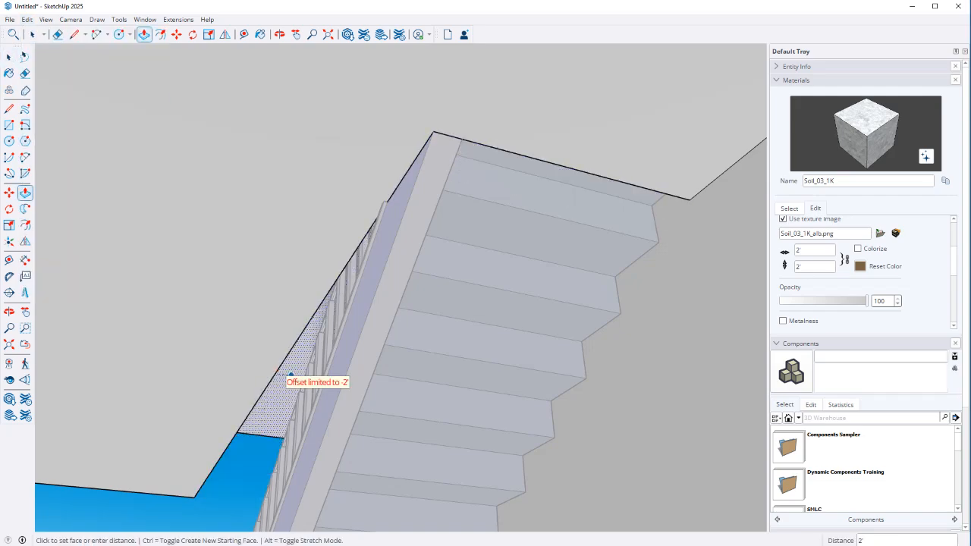
pyautogui.click(302, 345)
pyautogui.moveTo(302, 344); pyautogui.dragTo(459, 474, button='middle')
pyautogui.press('space')
# Step: Examine how the stair's top and handrail meet the slab opening
pyautogui.moveTo(456, 304); pyautogui.dragTo(486, 387, button='middle')
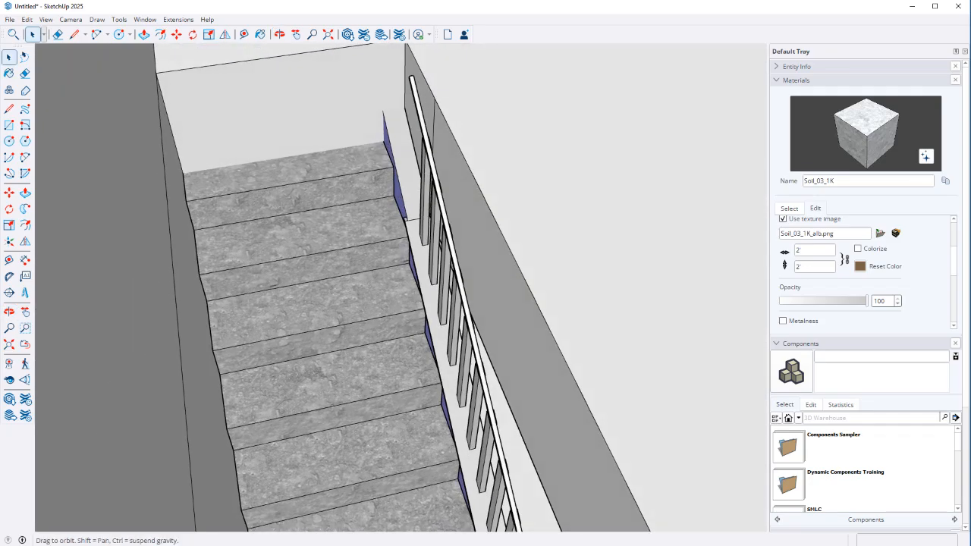
pyautogui.moveTo(408, 349); pyautogui.dragTo(408, 278, button='middle')
pyautogui.moveTo(407, 319)
pyautogui.mouseDown(button='middle')
pyautogui.moveTo(399, 258)
pyautogui.moveTo(425, 326)
pyautogui.mouseUp(button='middle')
pyautogui.scroll(2, 398, 258)
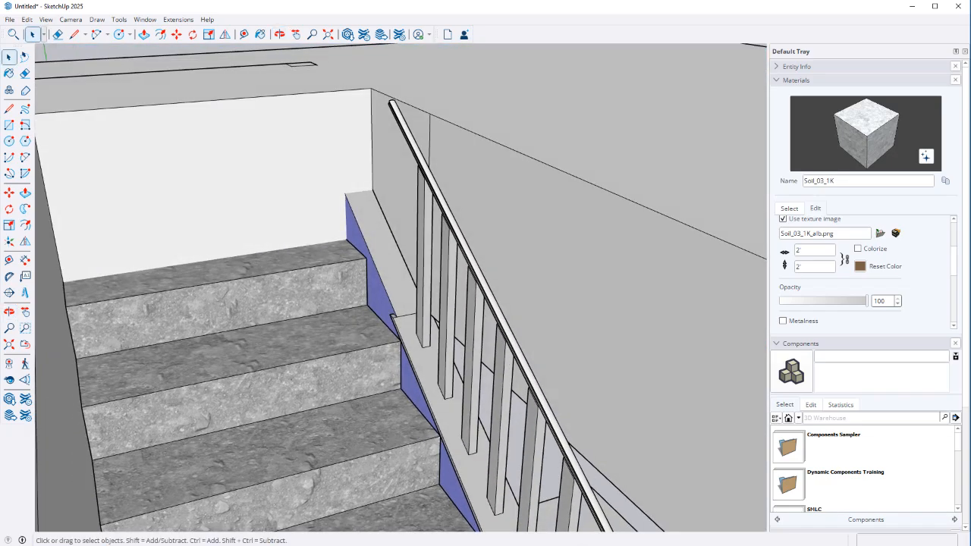
pyautogui.scroll(-3, 400, 287)
pyautogui.keyDown('shift'); pyautogui.moveTo(401, 286); pyautogui.dragTo(258, 342, button='middle'); pyautogui.keyUp('shift')
pyautogui.keyDown('shift'); pyautogui.moveTo(258, 341); pyautogui.dragTo(281, 326, button='middle'); pyautogui.keyUp('shift')
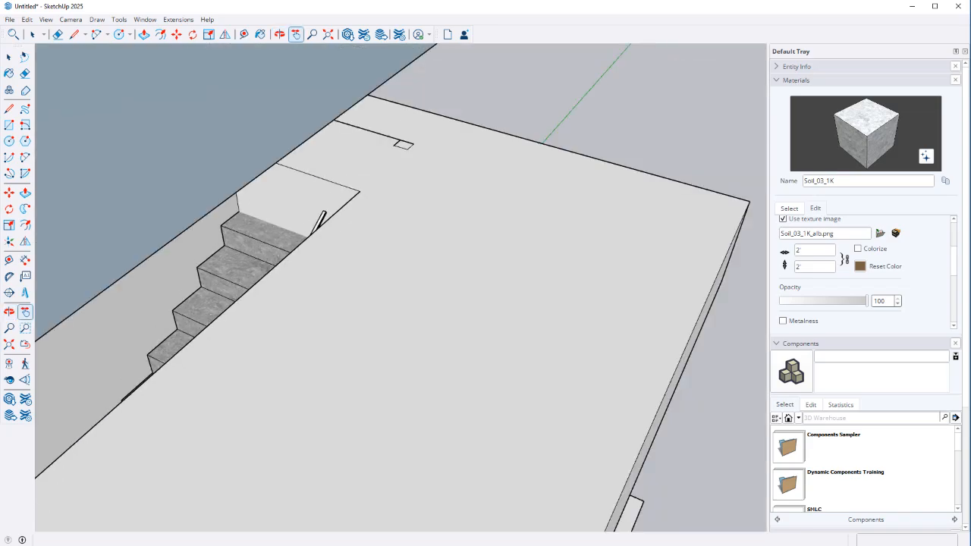
# Step: Open the building group and push the opening's rear face back to the stair's top edge
pyautogui.click(280, 327)
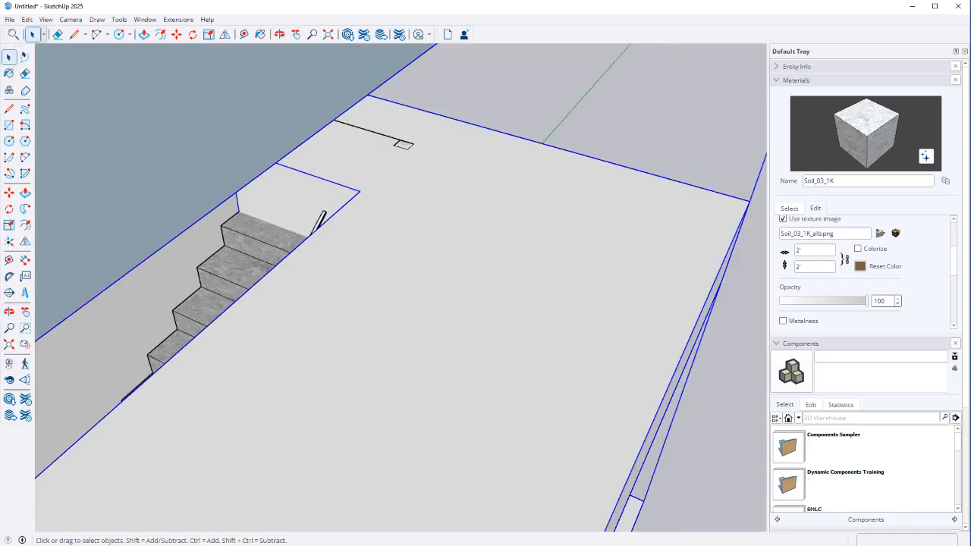
pyautogui.doubleClick(281, 326)
pyautogui.moveTo(281, 326); pyautogui.dragTo(319, 289, button='middle')
pyautogui.scroll(-3, 334, 269)
pyautogui.moveTo(318, 251); pyautogui.dragTo(336, 356, button='middle')
pyautogui.keyDown('shift'); pyautogui.middleClick(334, 269); pyautogui.keyUp('shift')
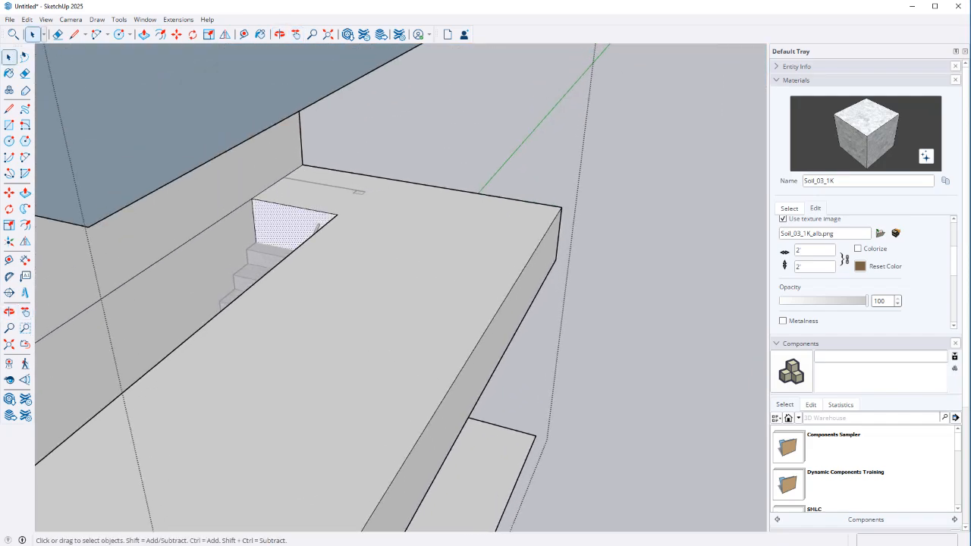
pyautogui.press('p')
pyautogui.click(298, 226)
pyautogui.click(304, 186)
pyautogui.press('space')
# Step: Check the straight stair running through the slab opening and view the two-flight stair beside the building
pyautogui.moveTo(304, 227); pyautogui.dragTo(403, 141, button='middle')
pyautogui.scroll(-3, 275, 234)
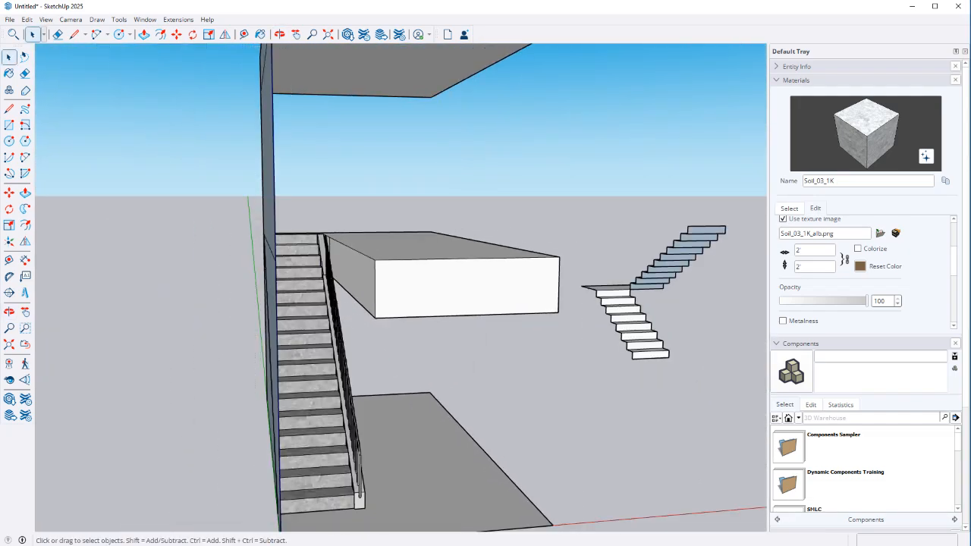
pyautogui.moveTo(456, 319); pyautogui.dragTo(387, 334, button='middle')
pyautogui.scroll(2, 390, 470)
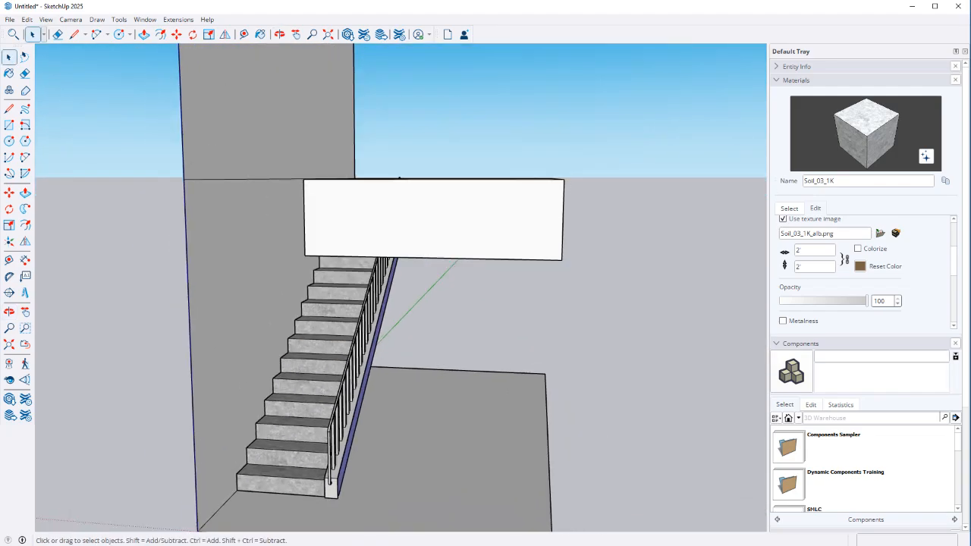
pyautogui.scroll(-4, 218, 425)
pyautogui.scroll(10, 638, 334)
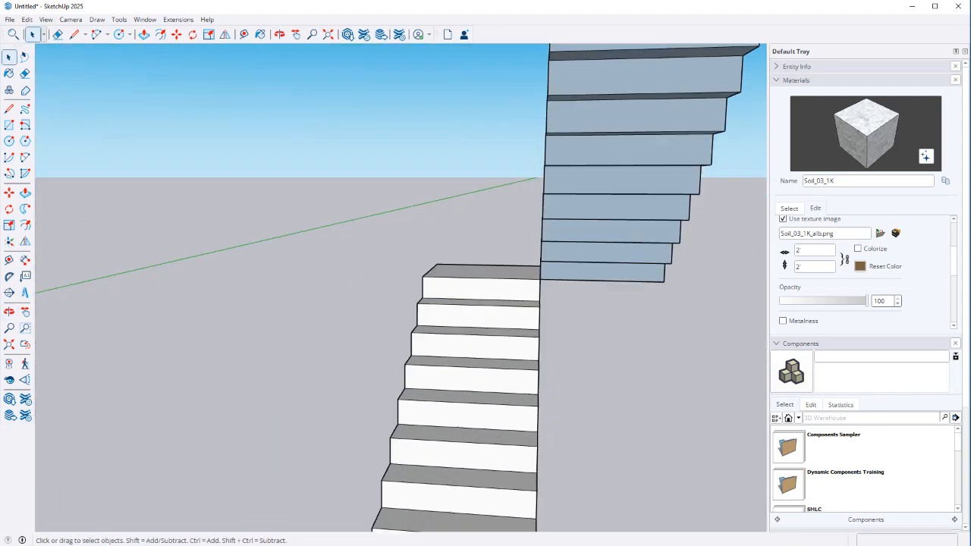
# Step: Open the straight concrete stair's group inside the building for editing
pyautogui.scroll(-2, 539, 270)
pyautogui.moveTo(539, 270); pyautogui.dragTo(565, 413, button='middle')
pyautogui.scroll(-3, 566, 414)
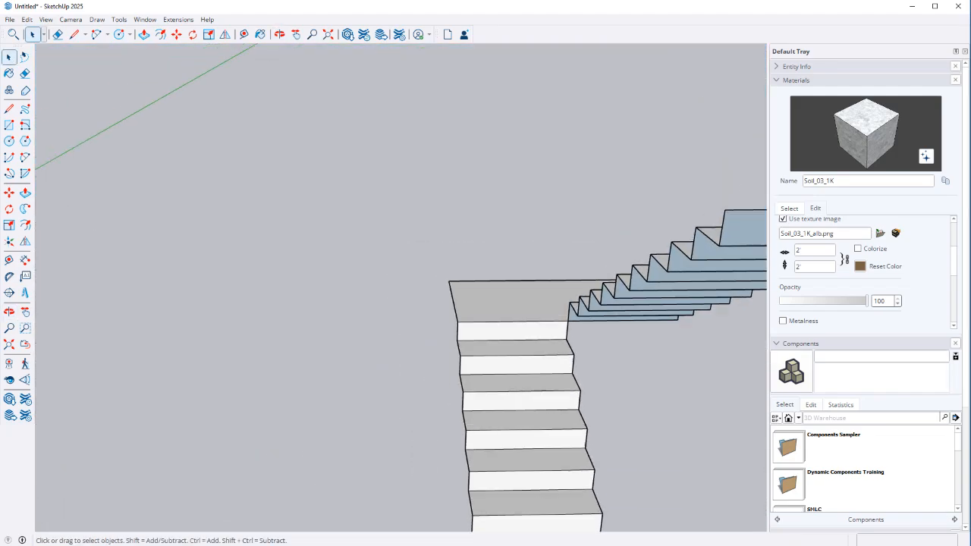
pyautogui.scroll(-4, 567, 411)
pyautogui.keyDown('shift'); pyautogui.moveTo(545, 448); pyautogui.dragTo(730, 163, button='middle'); pyautogui.keyUp('shift')
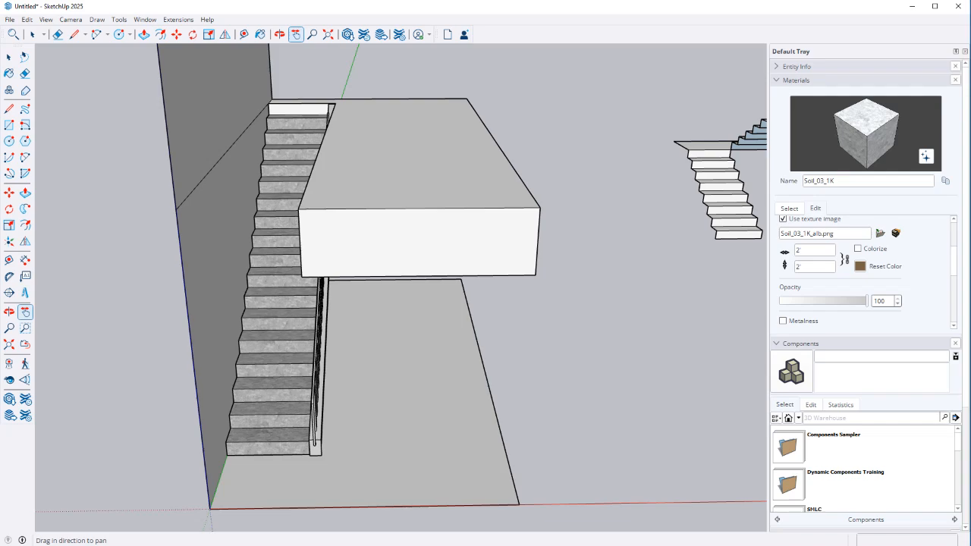
pyautogui.scroll(5, 254, 457)
pyautogui.press('space')
pyautogui.click(303, 349)
pyautogui.doubleClick(269, 431)
# Step: Place a guide 1" below the top edge of the bottom step's riser
pyautogui.scroll(3, 270, 431)
pyautogui.moveTo(269, 431); pyautogui.dragTo(144, 387, button='middle')
pyautogui.moveTo(251, 440); pyautogui.dragTo(354, 397, button='middle')
pyautogui.press('t')
pyautogui.click(353, 420)
pyautogui.write('1')
pyautogui.press('Return')
# Step: Draw a 3' line across the bottom riser where the guide meets its edge
pyautogui.press('space')
pyautogui.click(352, 448)
pyautogui.moveTo(352, 448); pyautogui.dragTo(501, 440, button='middle')
pyautogui.keyDown('shift'); pyautogui.moveTo(266, 383); pyautogui.dragTo(683, 299, button='middle'); pyautogui.keyUp('shift')
pyautogui.scroll(3, 513, 296)
pyautogui.scroll(-1, 513, 295)
pyautogui.keyDown('shift'); pyautogui.moveTo(683, 299); pyautogui.dragTo(683, 299, button='middle'); pyautogui.keyUp('shift')
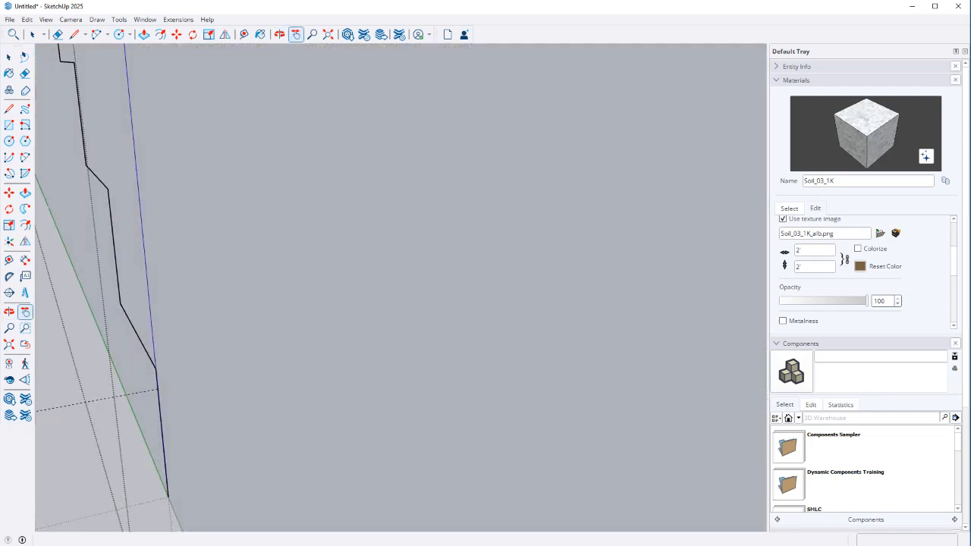
pyautogui.press('l')
pyautogui.click(157, 389)
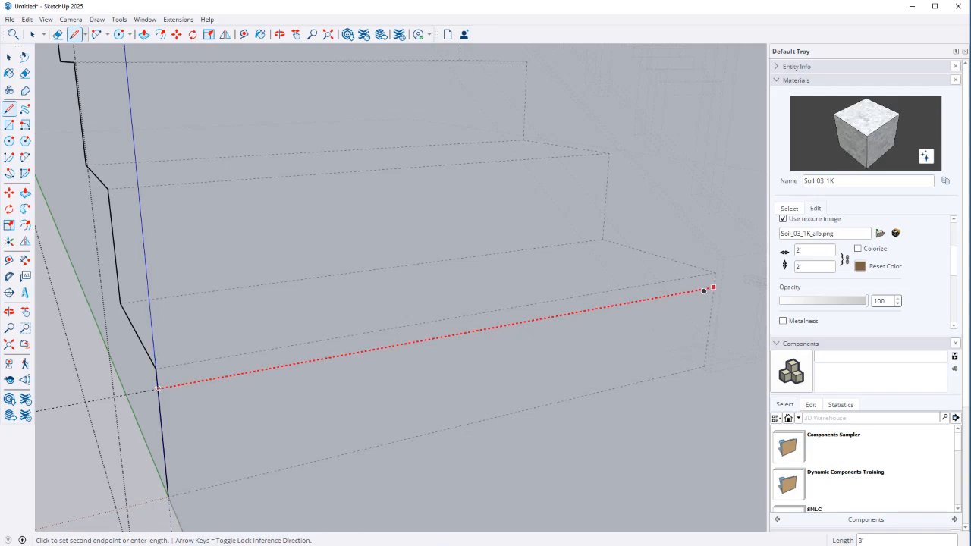
pyautogui.click(713, 286)
# Step: Push the riser face below the line in by 0.5" to form a tread nosing, and leave the stair group
pyautogui.moveTo(686, 289); pyautogui.dragTo(256, 268, button='middle')
pyautogui.click(449, 341)
pyautogui.press('p')
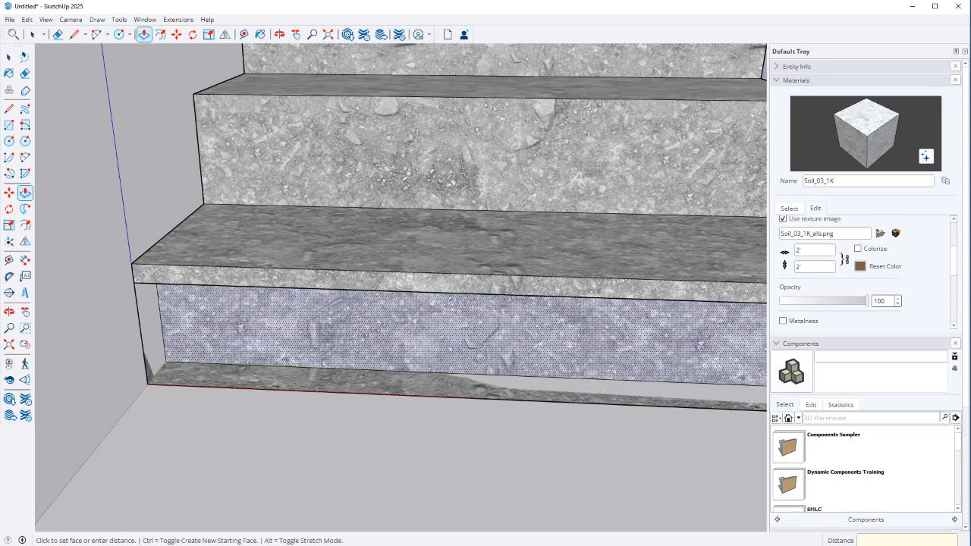
pyautogui.write('.5')
pyautogui.press('Return')
pyautogui.press('e')
pyautogui.scroll(3, 159, 383)
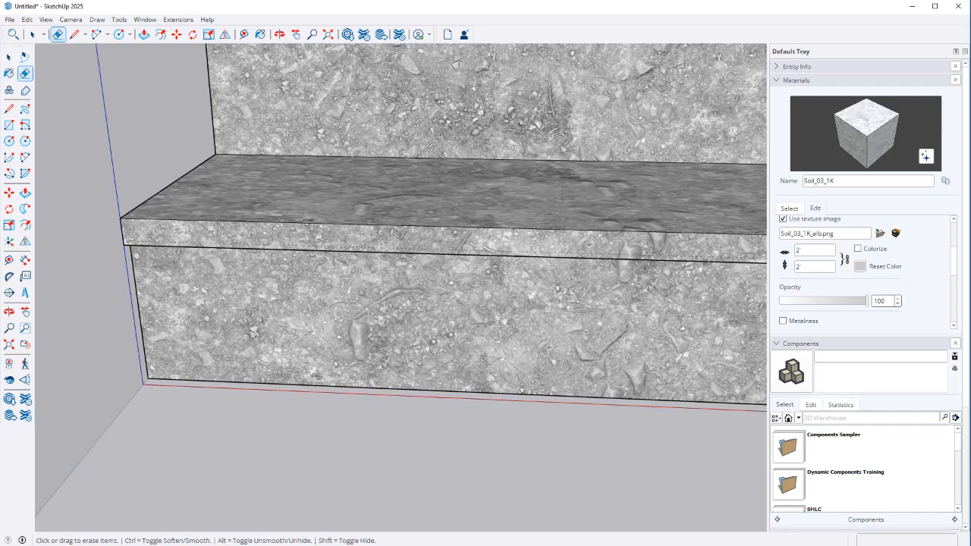
pyautogui.scroll(-5, 326, 372)
pyautogui.press('space')
pyautogui.moveTo(486, 227); pyautogui.dragTo(357, 205, button='middle')
pyautogui.scroll(-5, 361, 220)
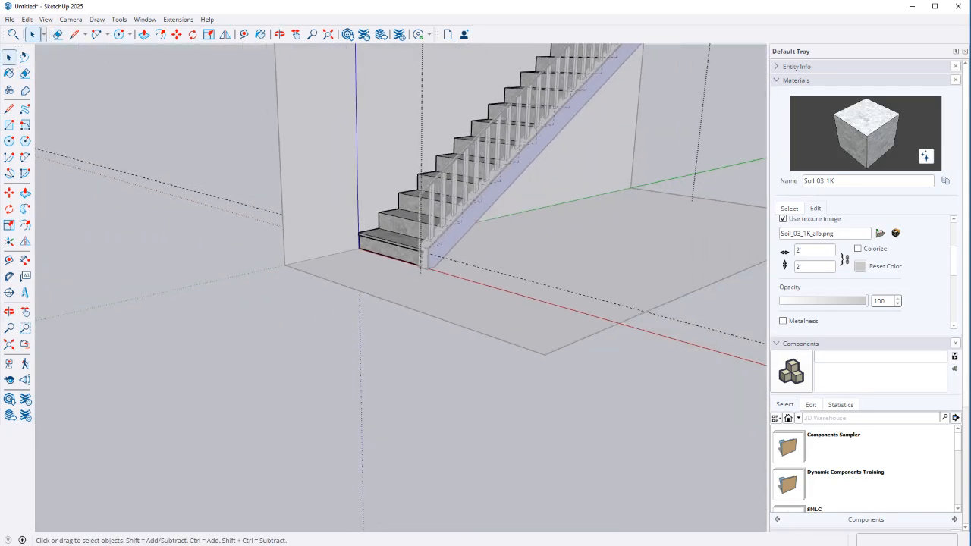
# Step: Draw a vertical riser line and a horizontal tread line from the building floor's free front corner
pyautogui.press('l')
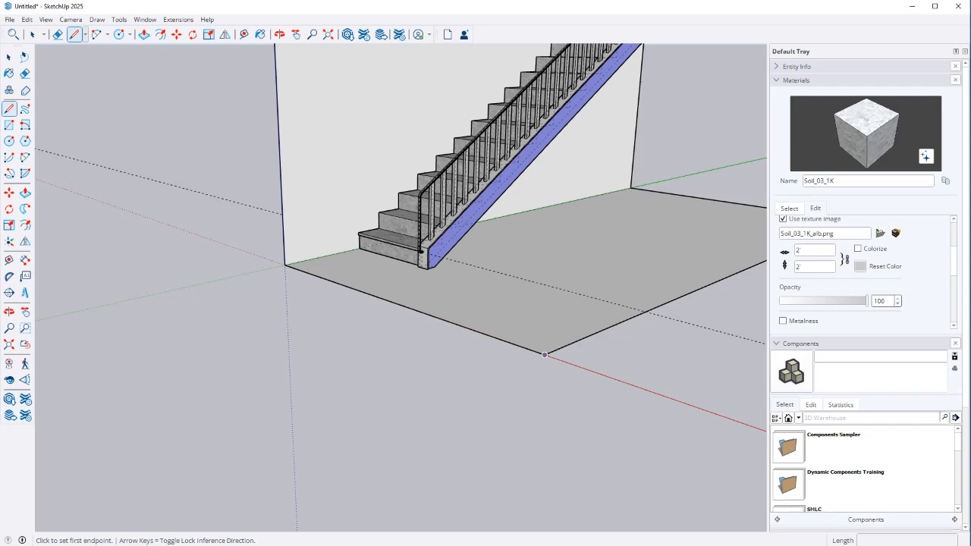
pyautogui.click(545, 355)
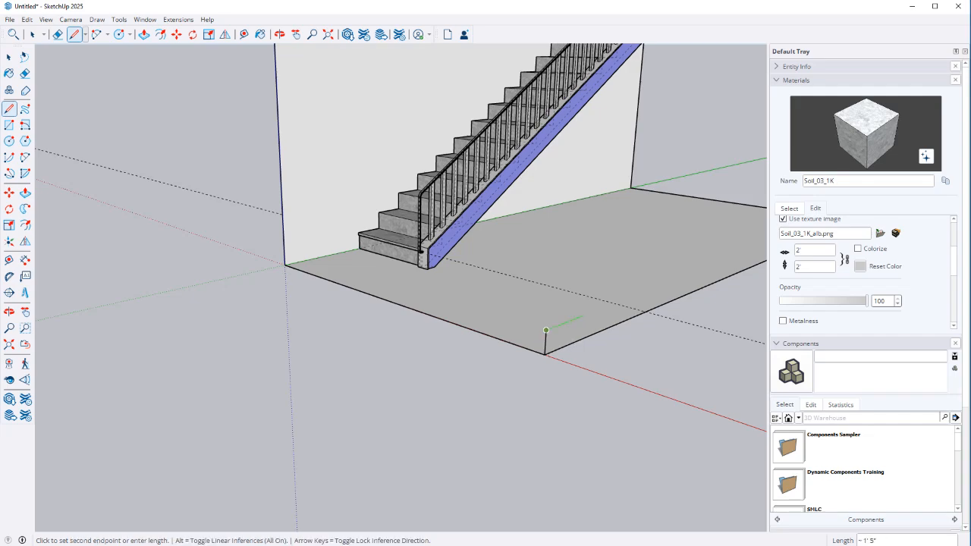
pyautogui.click(581, 318)
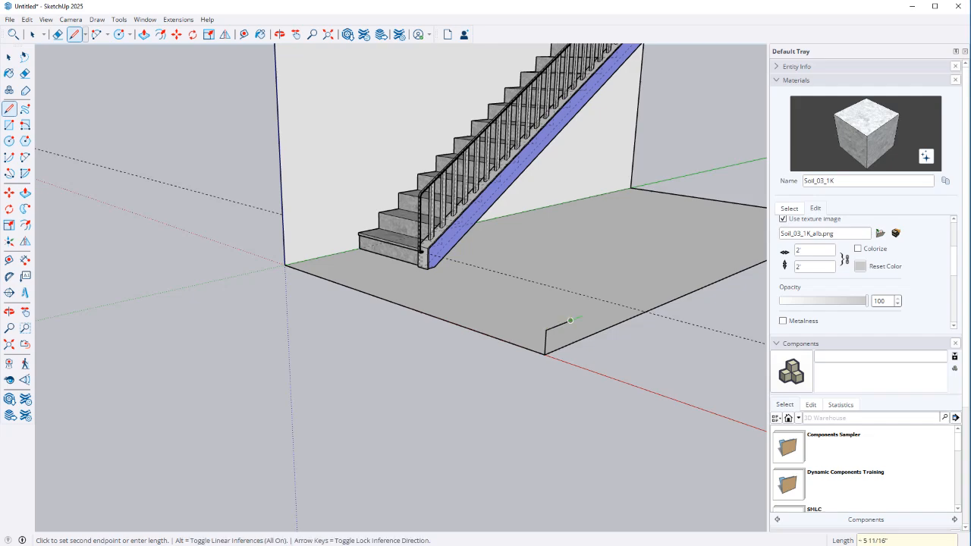
pyautogui.scroll(2, 581, 318)
pyautogui.press('space')
pyautogui.press('space')
pyautogui.scroll(3, 592, 303)
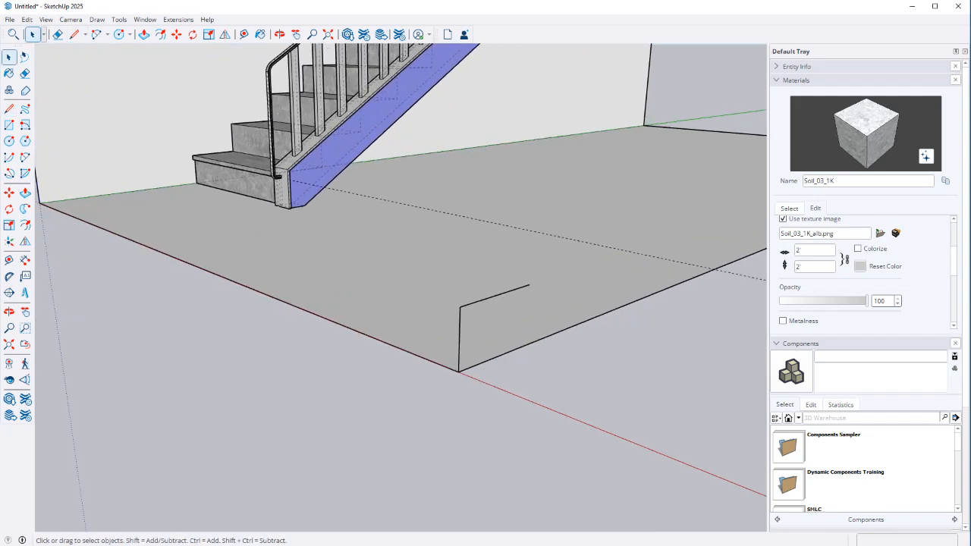
# Step: Draw a 1" deep nosing with a set-back riser down to the floor, and erase the original riser line below it
pyautogui.press('l')
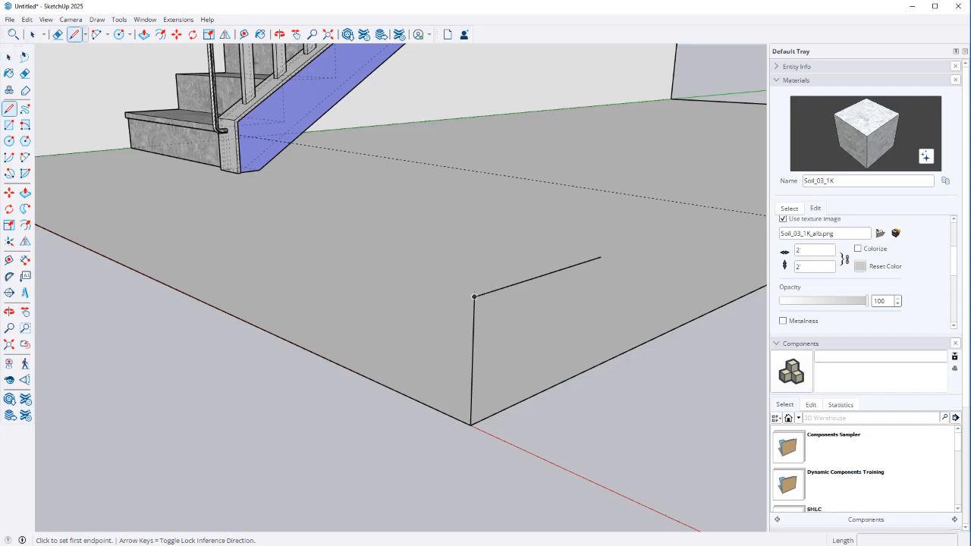
pyautogui.click(474, 296)
pyautogui.write('1')
pyautogui.press('Return')
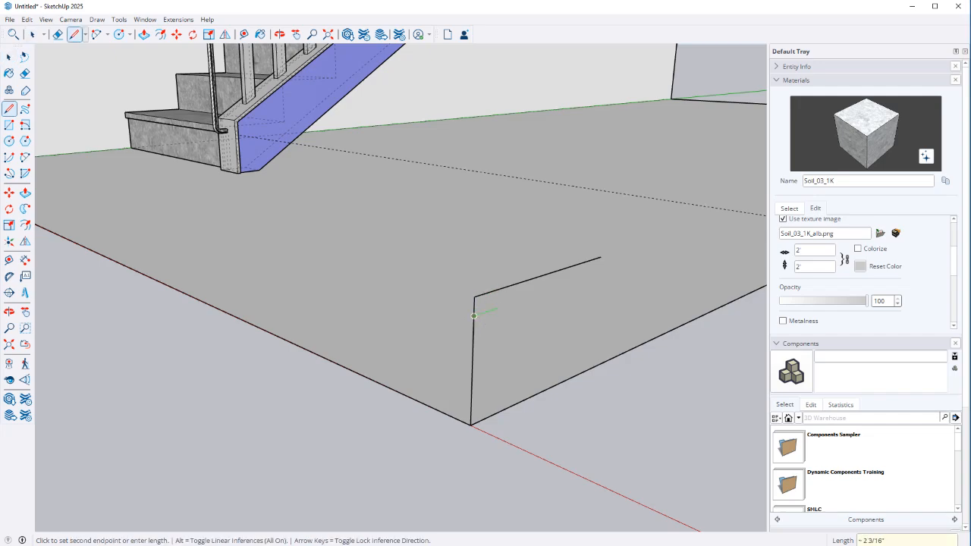
pyautogui.click(487, 312)
pyautogui.press('e')
pyautogui.click(472, 379)
pyautogui.press('space')
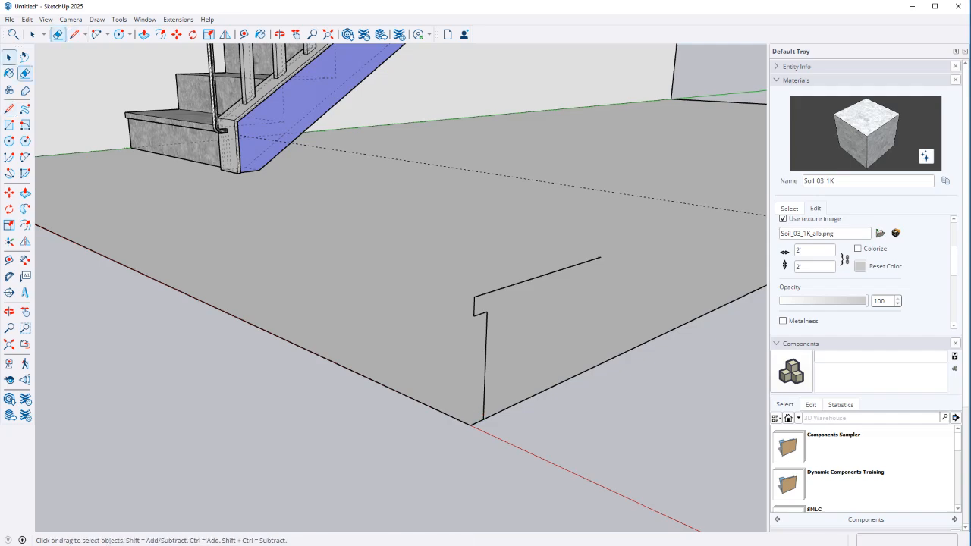
pyautogui.moveTo(434, 219); pyautogui.dragTo(613, 449)
pyautogui.press('m')
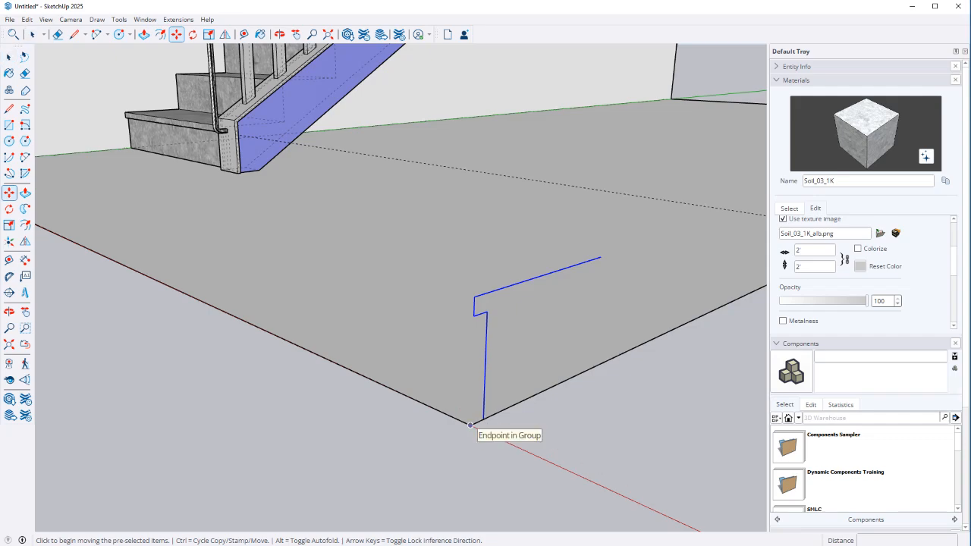
pyautogui.click(470, 425)
pyautogui.press('ctrl')
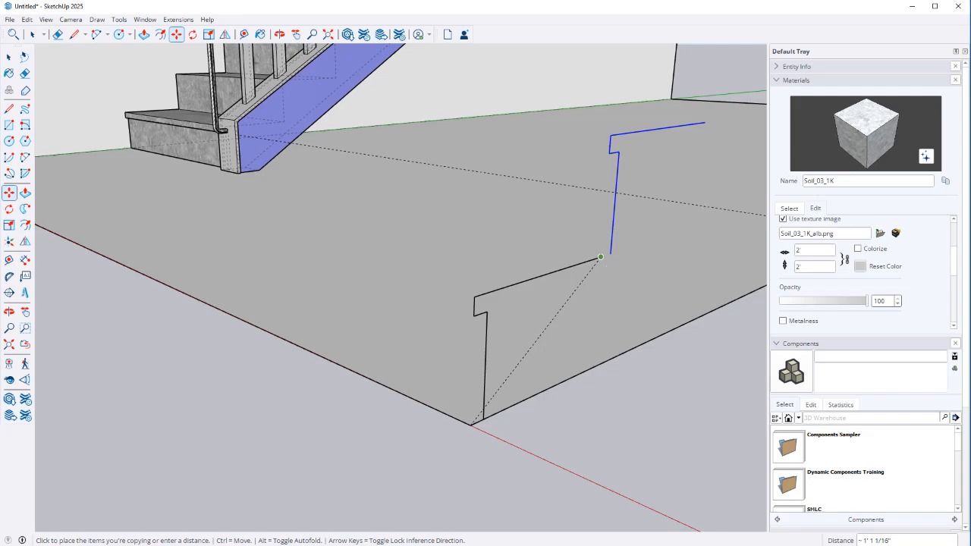
pyautogui.press('Escape')
# Step: Stretch the free end of the tread line outward to lengthen the tread
pyautogui.press('space')
pyautogui.press('m')
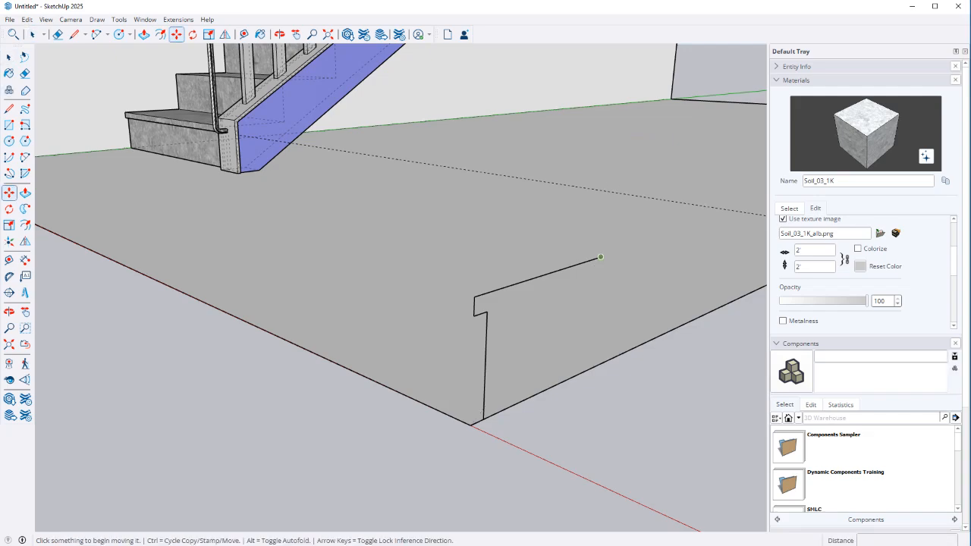
pyautogui.click(600, 258)
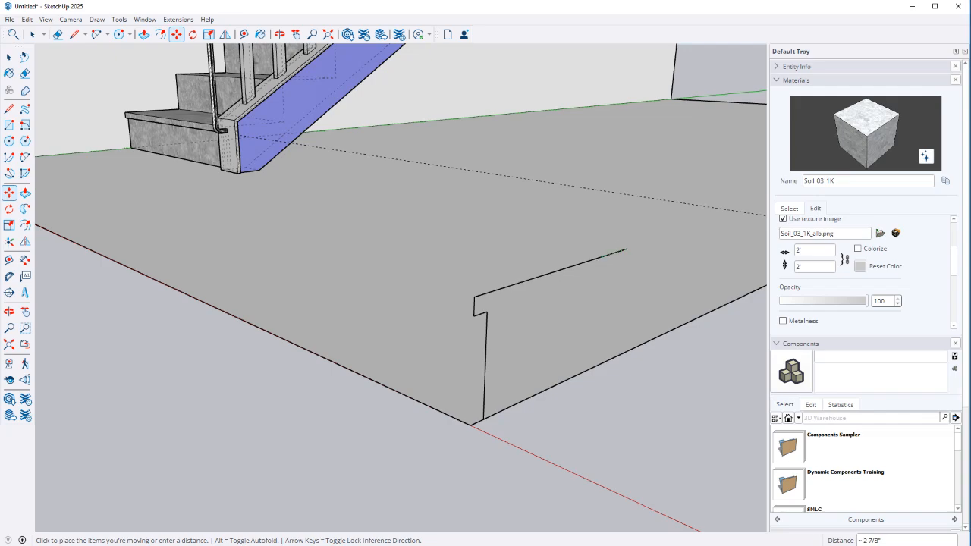
pyautogui.press('Escape')
pyautogui.press('space')
pyautogui.moveTo(420, 227); pyautogui.dragTo(639, 448)
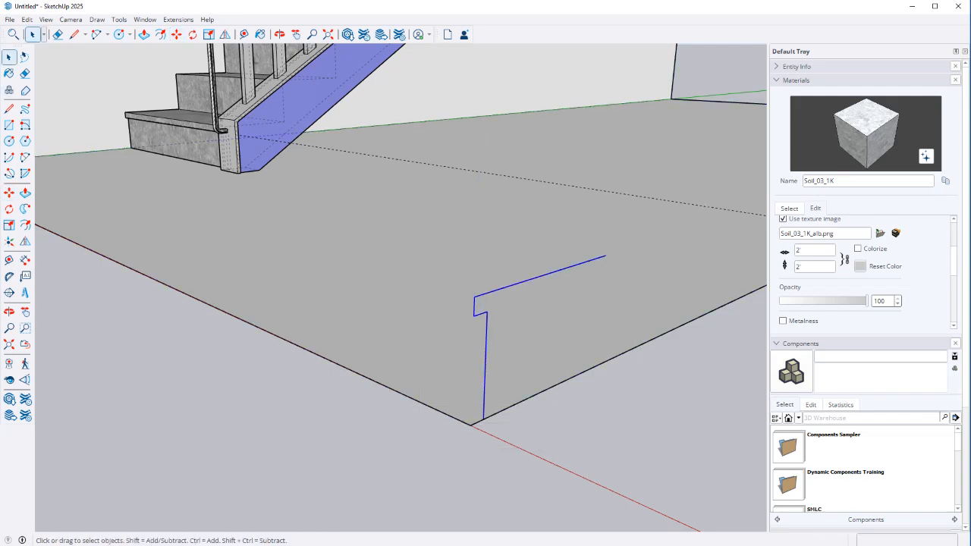
pyautogui.press('m')
pyautogui.click(471, 425)
pyautogui.press('ctrl')
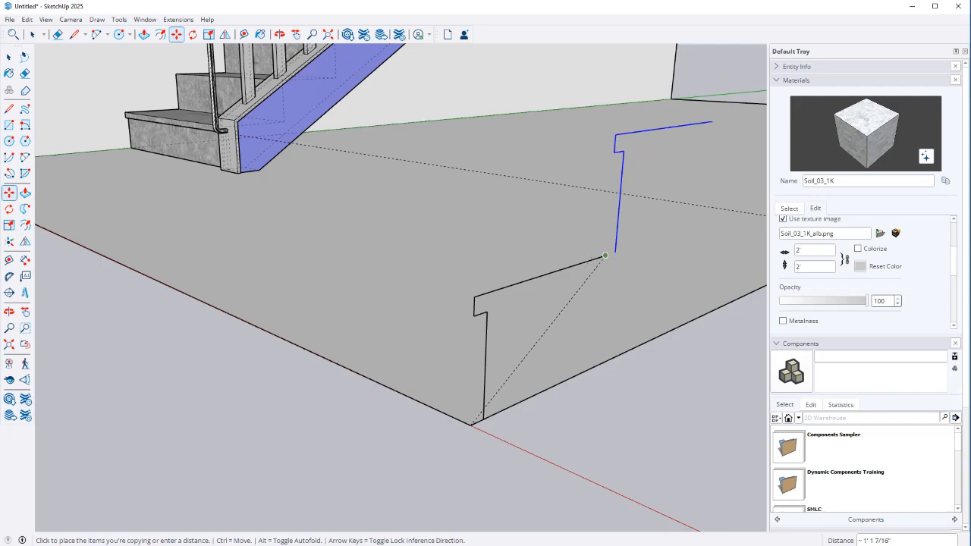
pyautogui.press('Escape')
# Step: Place one guide through the tread line's free end and another offset inward from it
pyautogui.moveTo(546, 289); pyautogui.dragTo(470, 379, button='middle')
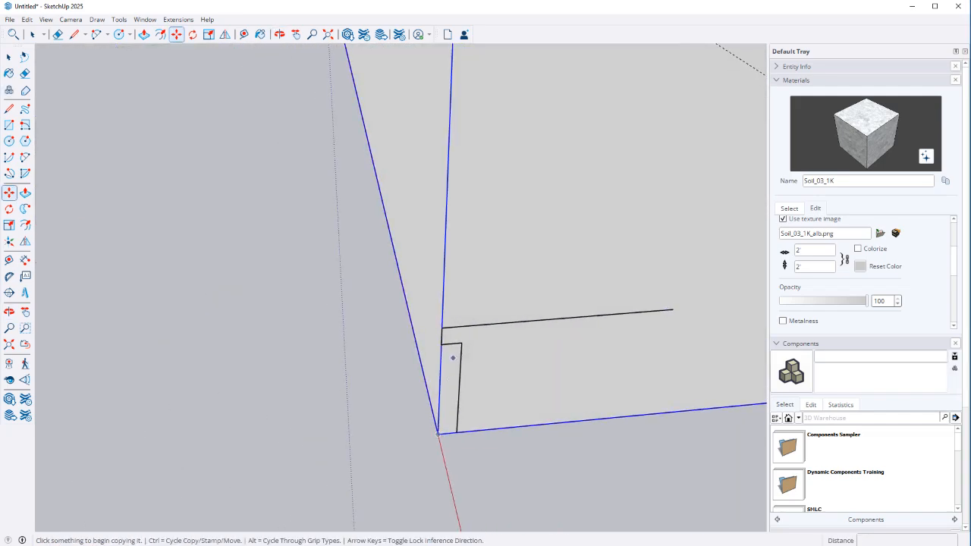
pyautogui.press('t')
pyautogui.click(458, 390)
pyautogui.click(673, 309)
pyautogui.click(669, 326)
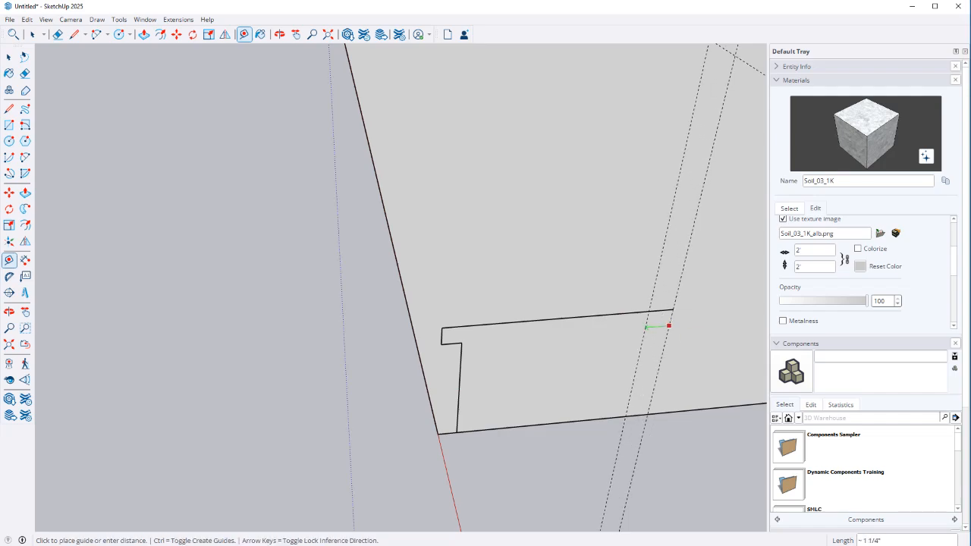
pyautogui.press('Return')
# Step: Try to copy the nosed step profile from the floor corner to the inner guide's intersection with the tread
pyautogui.press('space')
pyautogui.moveTo(379, 249); pyautogui.dragTo(747, 497)
pyautogui.press('m')
pyautogui.click(438, 434)
pyautogui.press('ctrl')
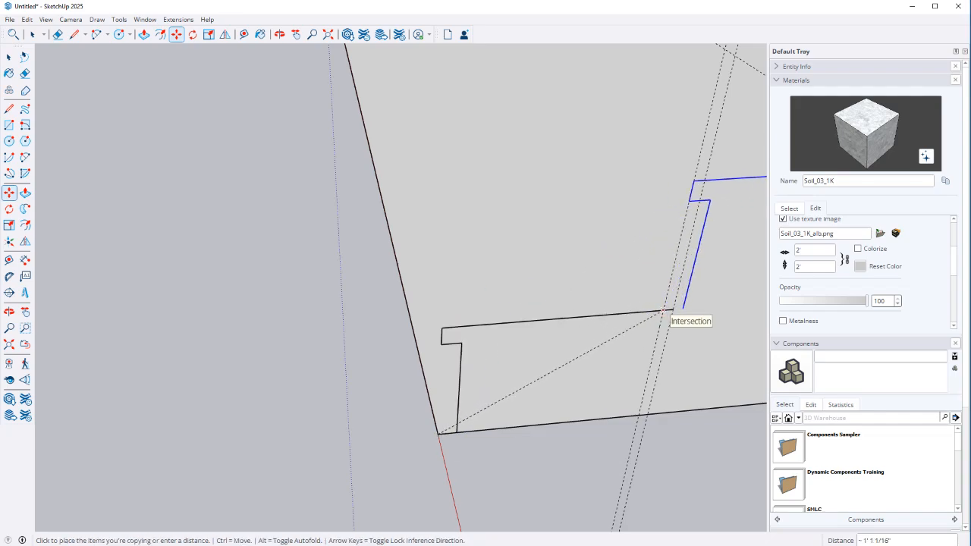
pyautogui.click(664, 310)
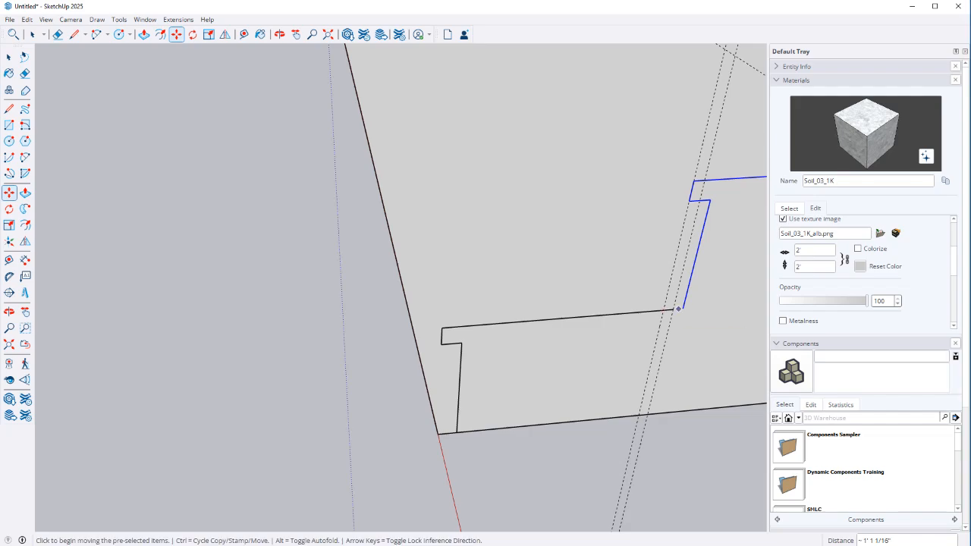
pyautogui.hotkey('ctrl', 'z')
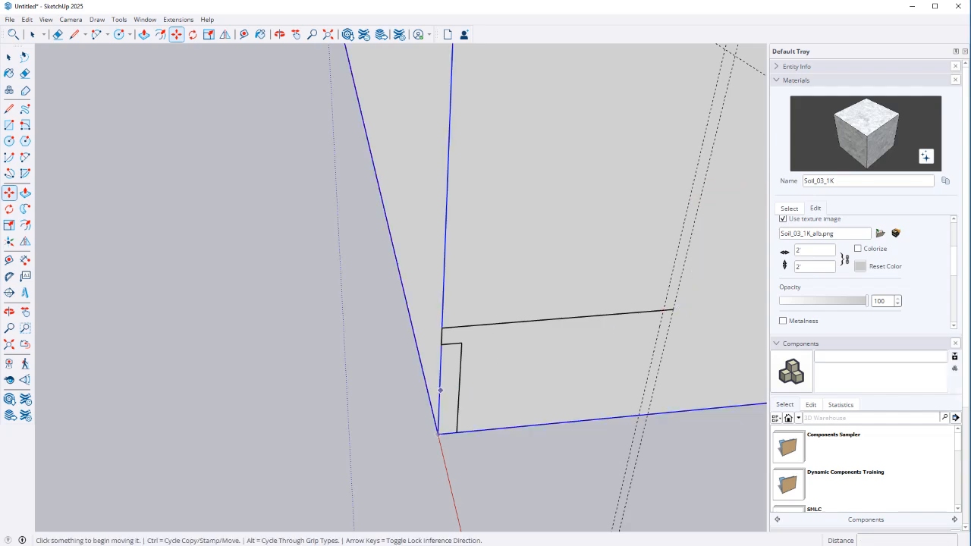
# Step: Add a guide 0.5" further inward from the existing inner guide
pyautogui.press('space')
pyautogui.press('t')
pyautogui.click(673, 263)
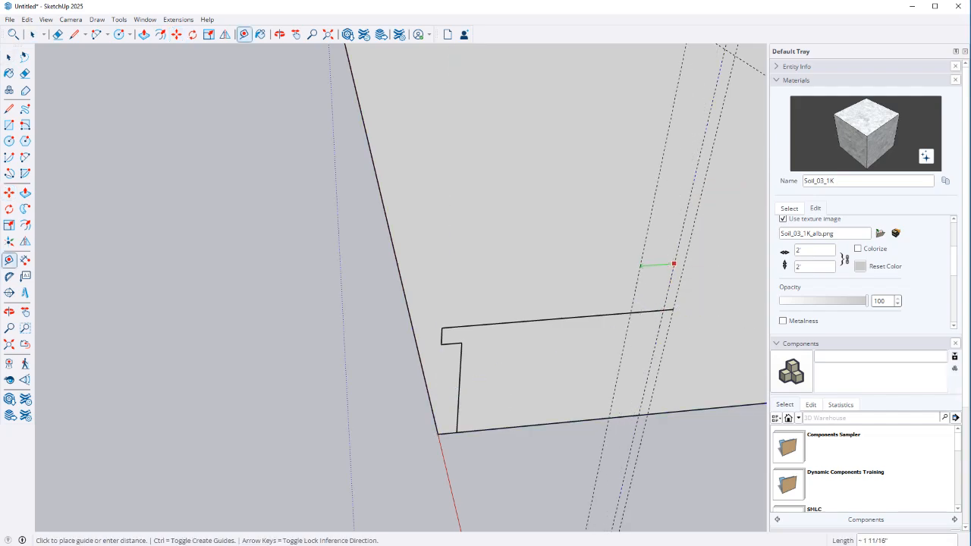
pyautogui.write('.5')
pyautogui.press('Return')
# Step: Copy the nosed step profile from the floor corner to the innermost guide's tread intersection and array it up the full flight
pyautogui.press('space')
pyautogui.moveTo(381, 247); pyautogui.dragTo(702, 455)
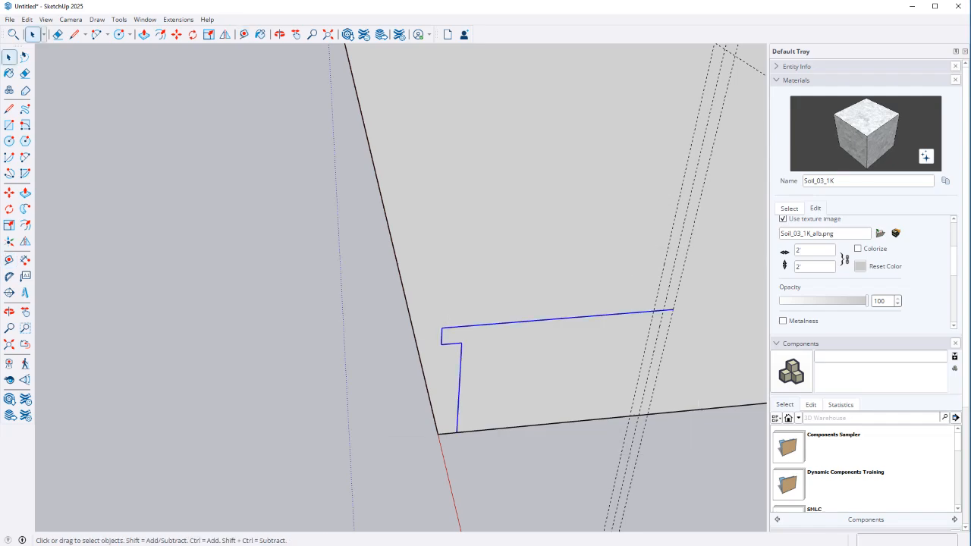
pyautogui.press('m')
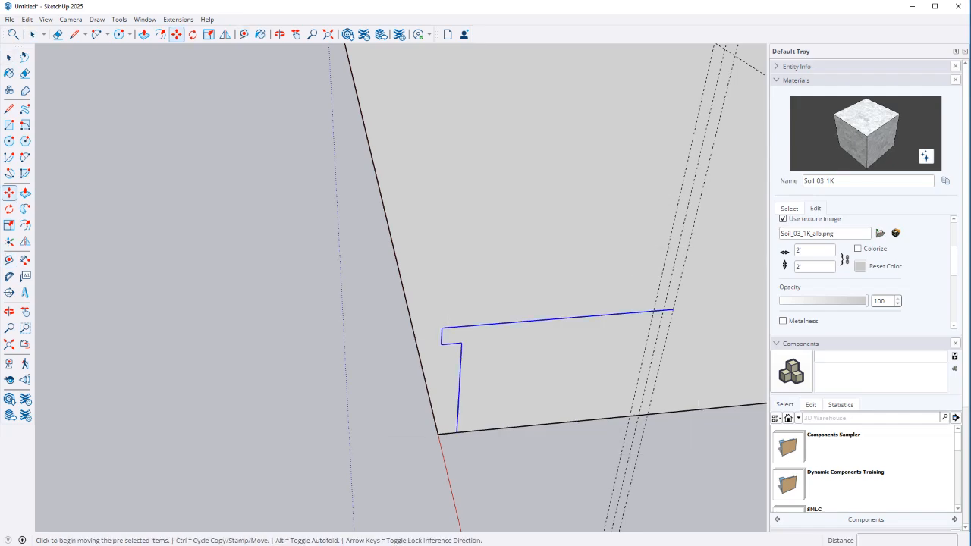
pyautogui.click(439, 434)
pyautogui.press('ctrl')
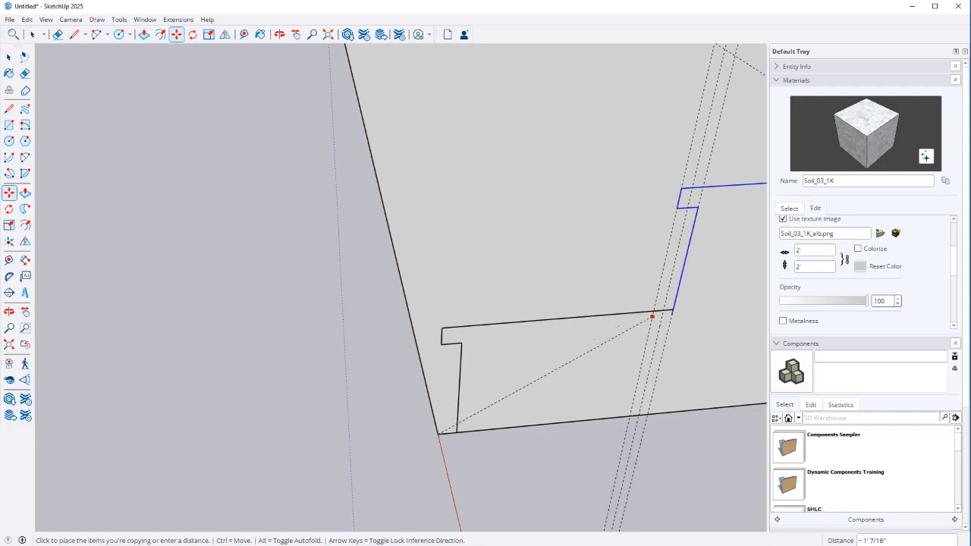
pyautogui.scroll(3, 652, 311)
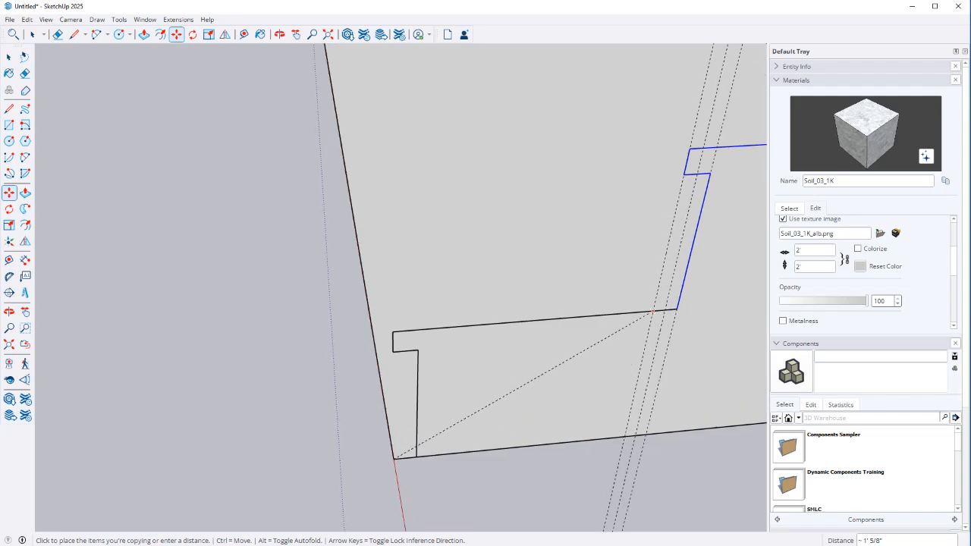
pyautogui.click(651, 312)
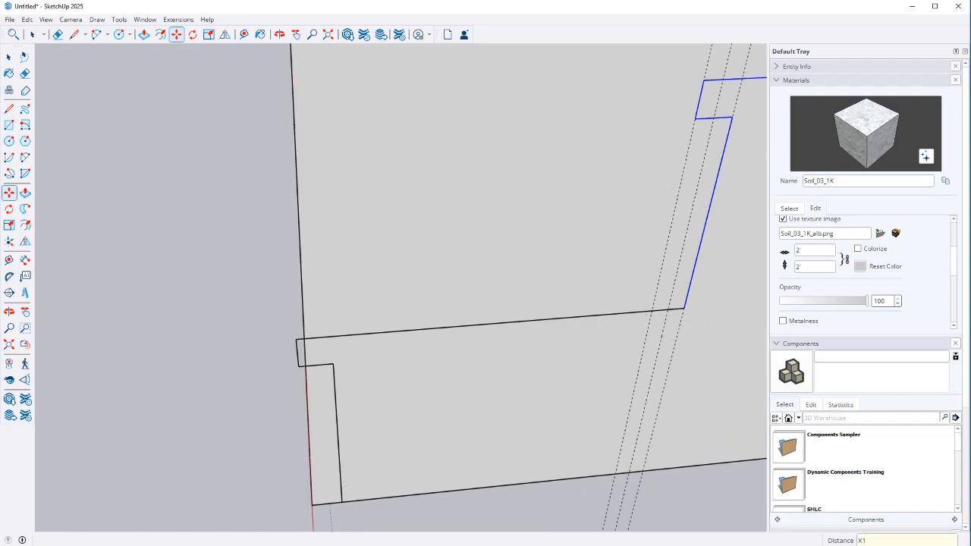
pyautogui.scroll(-8, 582, 321)
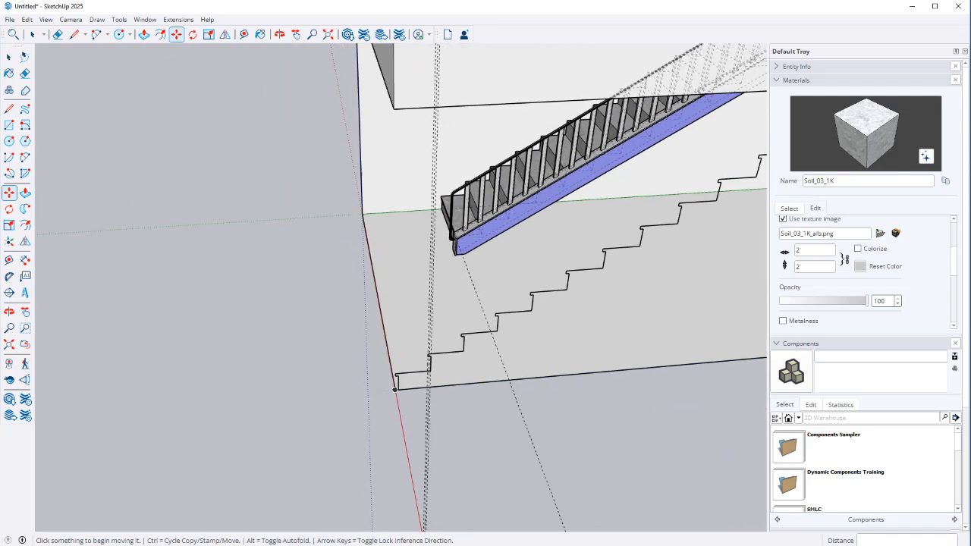
# Step: Open the straight stair's railing and stringer group for editing
pyautogui.scroll(-4, 387, 385)
pyautogui.scroll(3, 611, 332)
pyautogui.press('space')
pyautogui.moveTo(612, 333); pyautogui.dragTo(413, 237, button='middle')
pyautogui.scroll(3, 501, 216)
pyautogui.scroll(-1, 463, 214)
pyautogui.click(410, 234)
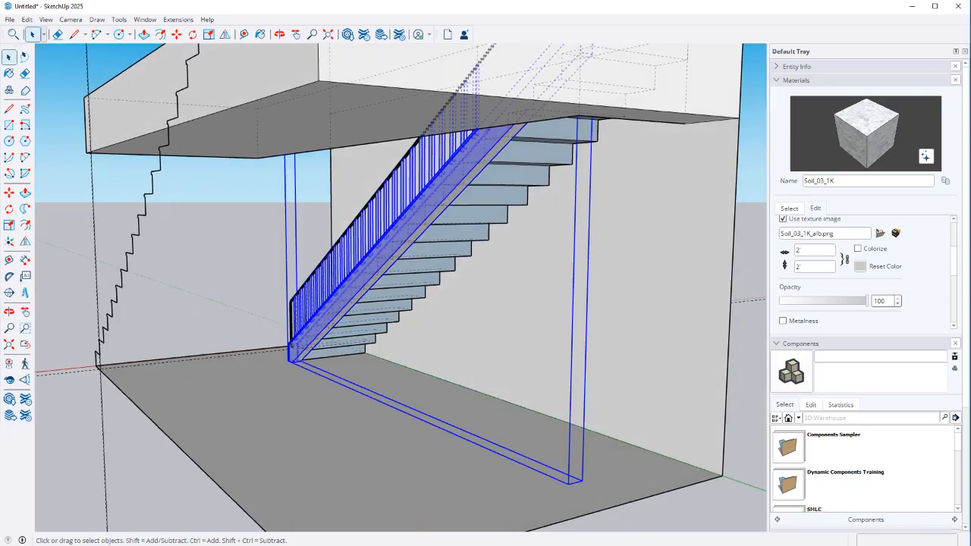
pyautogui.doubleClick(410, 233)
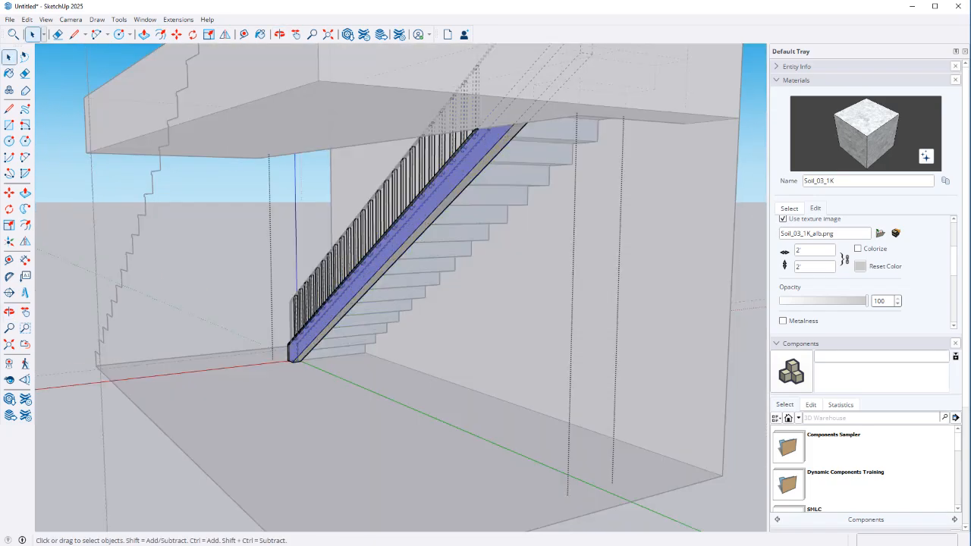
# Step: Close the area beneath the stringer with lines down to the floor and back to its foot, then merge the panel with the stringer face
pyautogui.press('l')
pyautogui.click(514, 124)
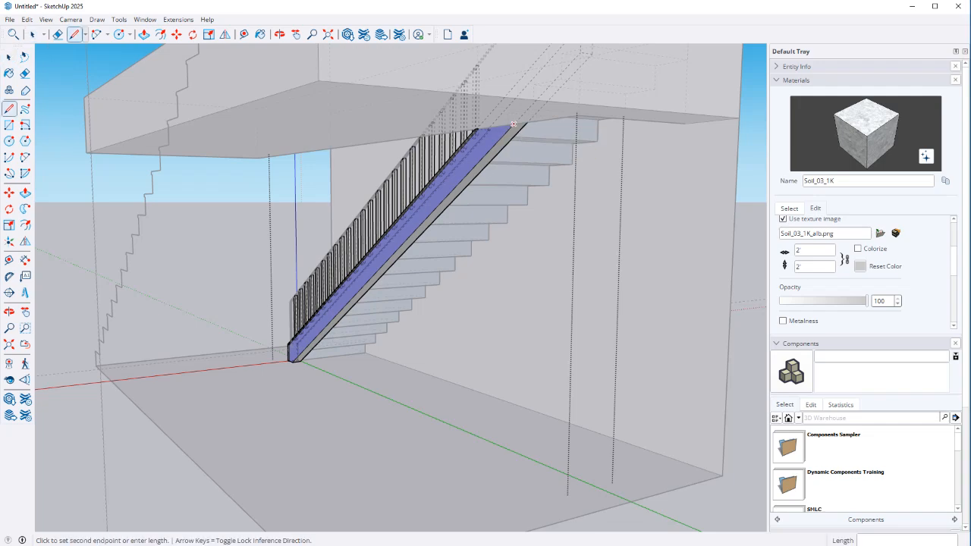
pyautogui.click(509, 457)
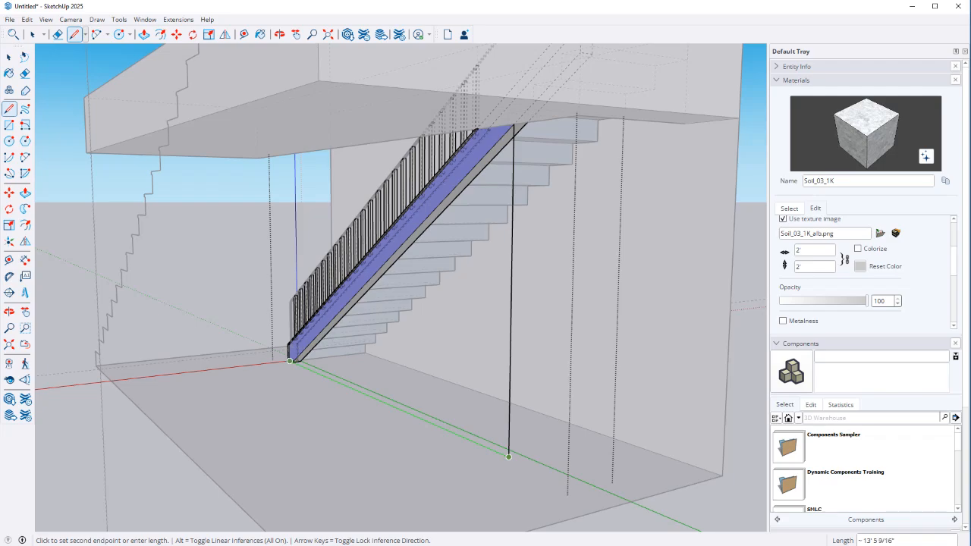
pyautogui.click(292, 362)
pyautogui.press('e')
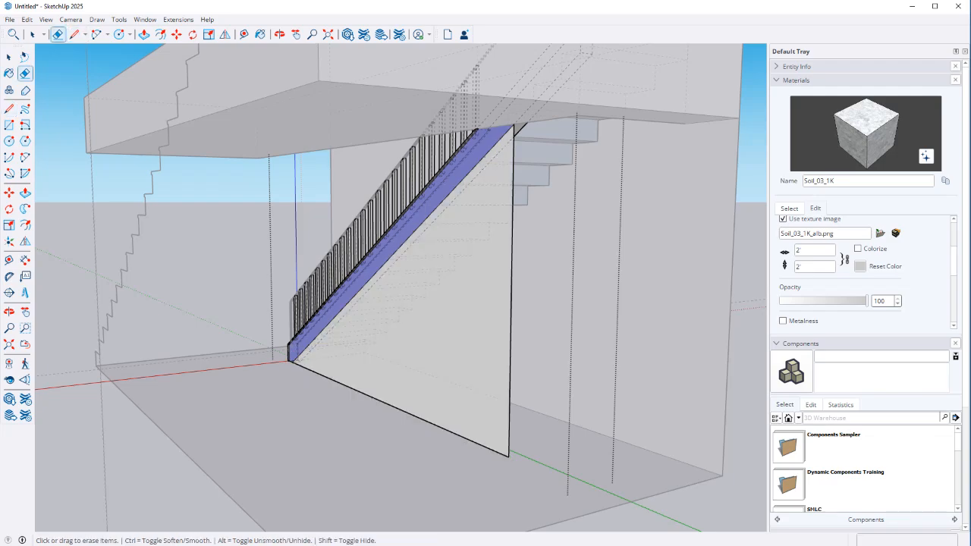
pyautogui.press('space')
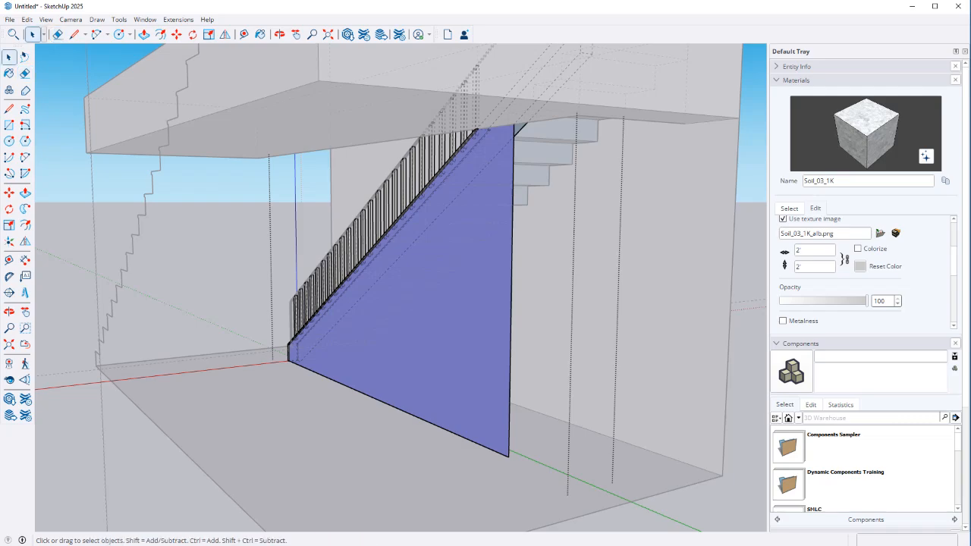
pyautogui.press('Escape')
# Step: Examine the filled stair side and the full nosed step profile from several angles
pyautogui.moveTo(342, 342); pyautogui.dragTo(660, 334, button='middle')
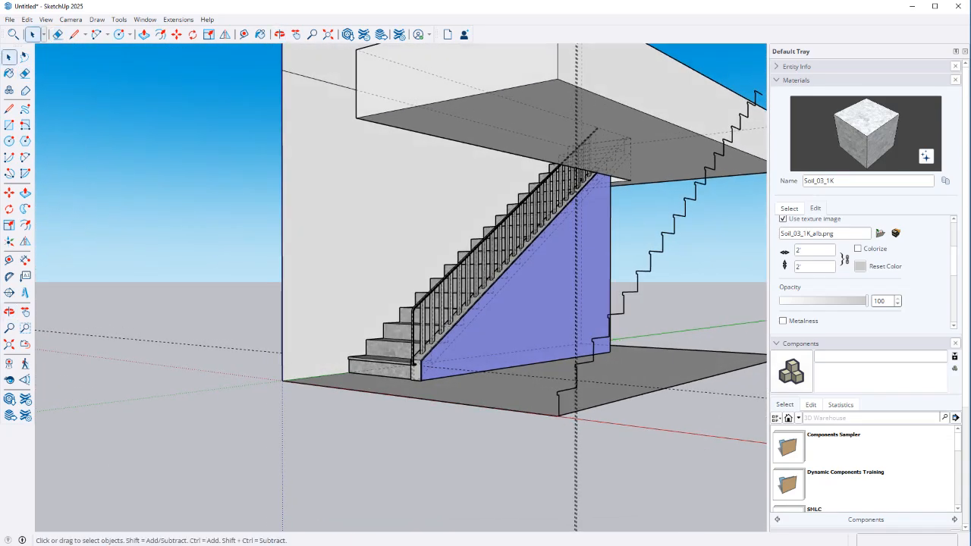
pyautogui.scroll(3, 588, 243)
pyautogui.scroll(-4, 427, 236)
pyautogui.moveTo(427, 237); pyautogui.dragTo(342, 349, button='middle')
pyautogui.scroll(-2, 755, 323)
pyautogui.scroll(-6, 468, 235)
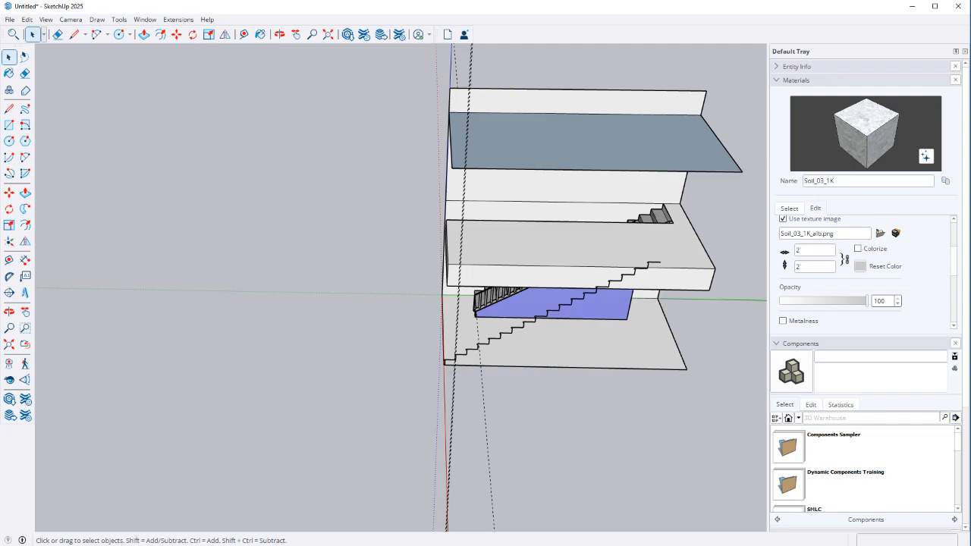
pyautogui.moveTo(468, 235); pyautogui.dragTo(531, 213, button='middle')
pyautogui.scroll(3, 702, 242)
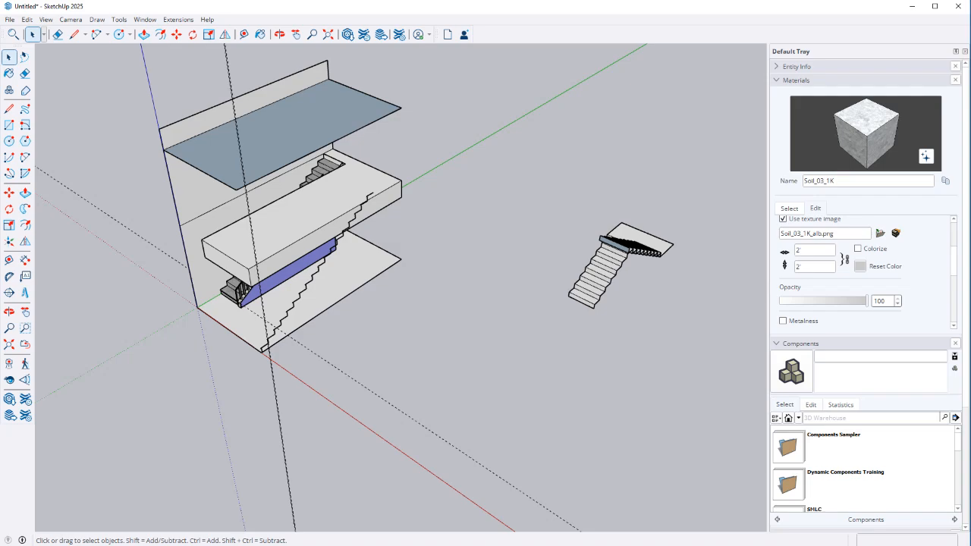
pyautogui.scroll(5, 250, 319)
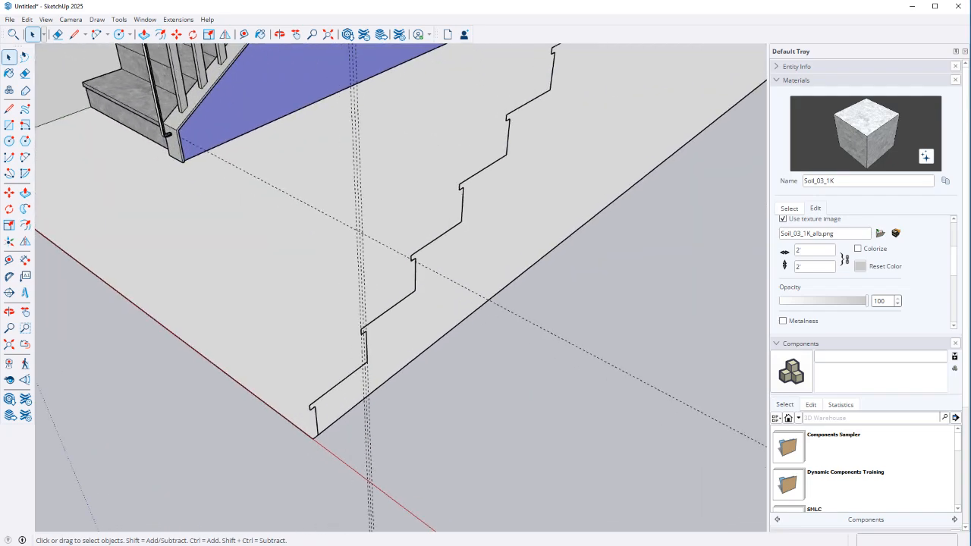
pyautogui.scroll(-4, 311, 436)
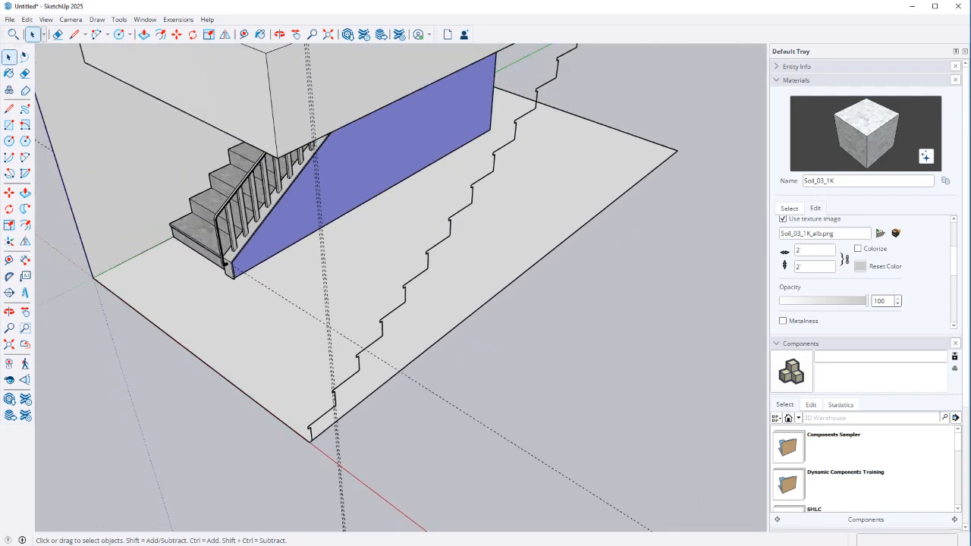
pyautogui.scroll(2, 311, 440)
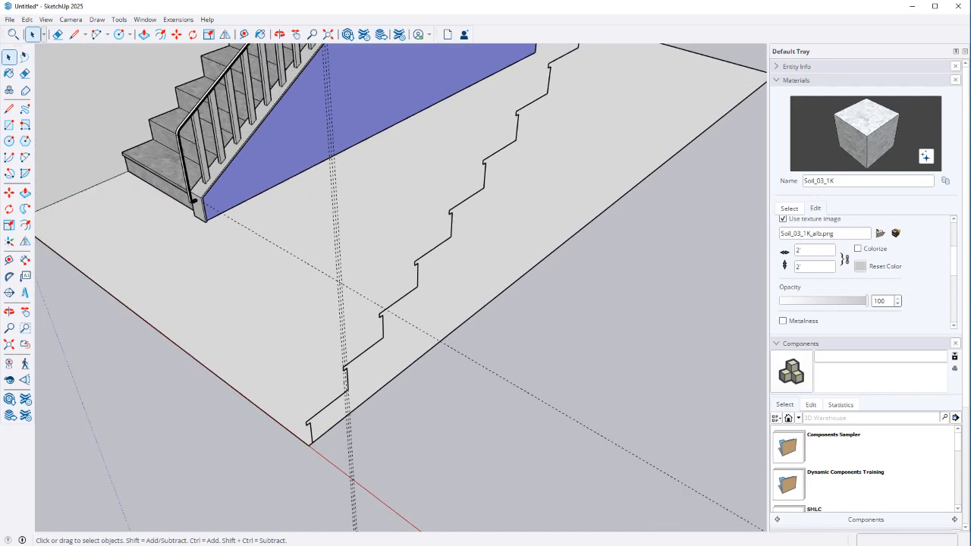
pyautogui.scroll(-3, 312, 440)
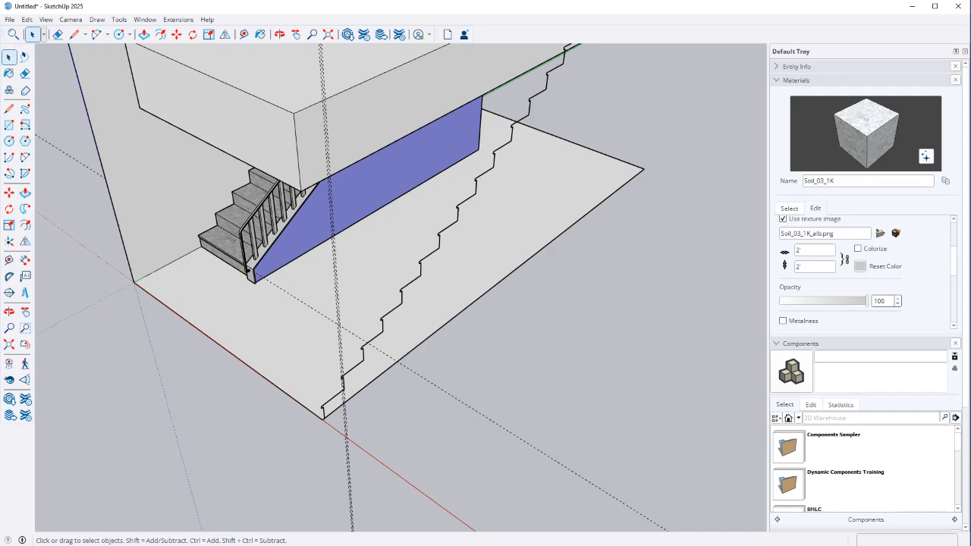
# Step: Select the entire connected nosed step profile and scale its height to meet the slab's upper edge
pyautogui.tripleClick(529, 108)
pyautogui.scroll(-3, 455, 247)
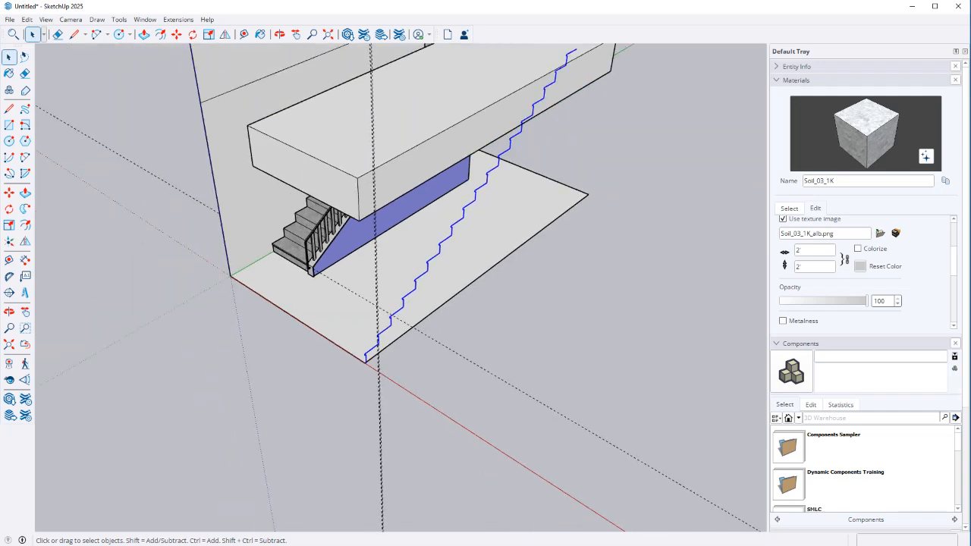
pyautogui.scroll(5, 536, 110)
pyautogui.moveTo(536, 288); pyautogui.dragTo(319, 228, button='middle')
pyautogui.press('s')
pyautogui.click(246, 238)
pyautogui.click(247, 235)
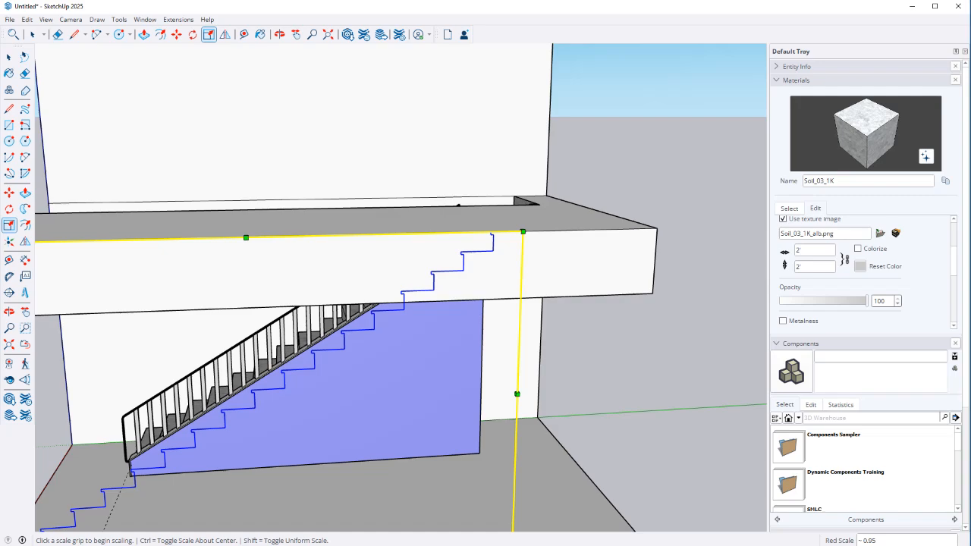
pyautogui.press('space')
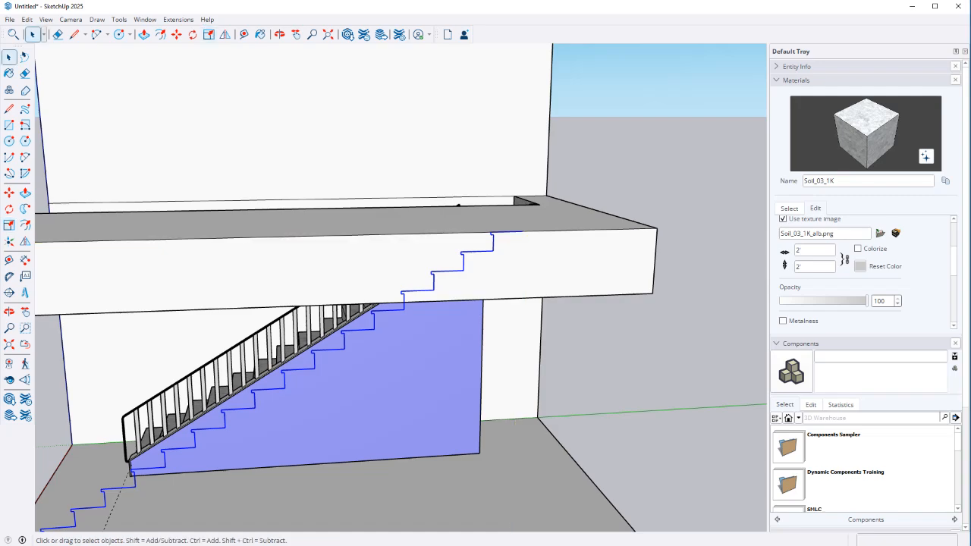